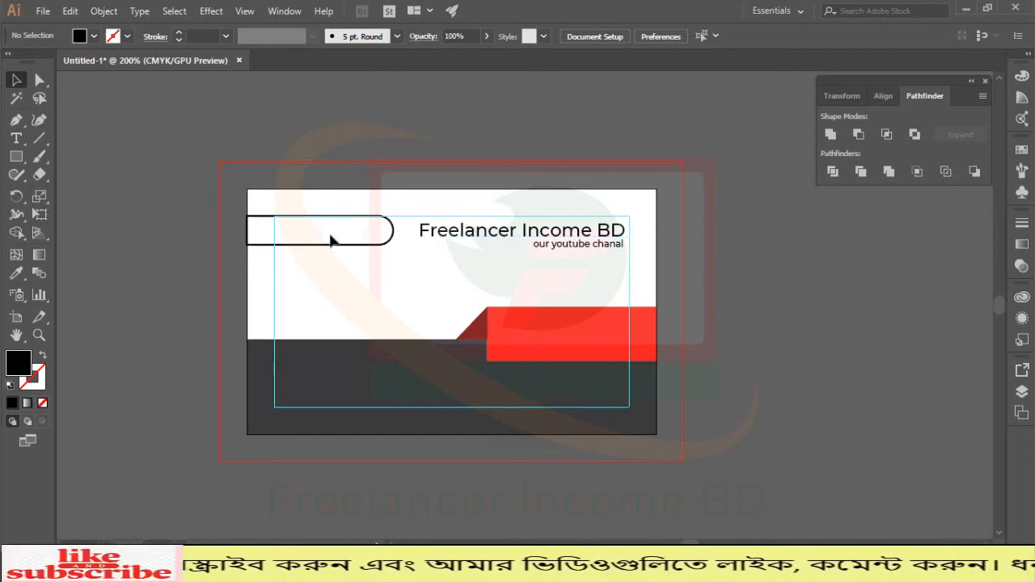
Step: Scale the Freelancer Income BD heading down and move it into the rounded box
left_click(474, 232)
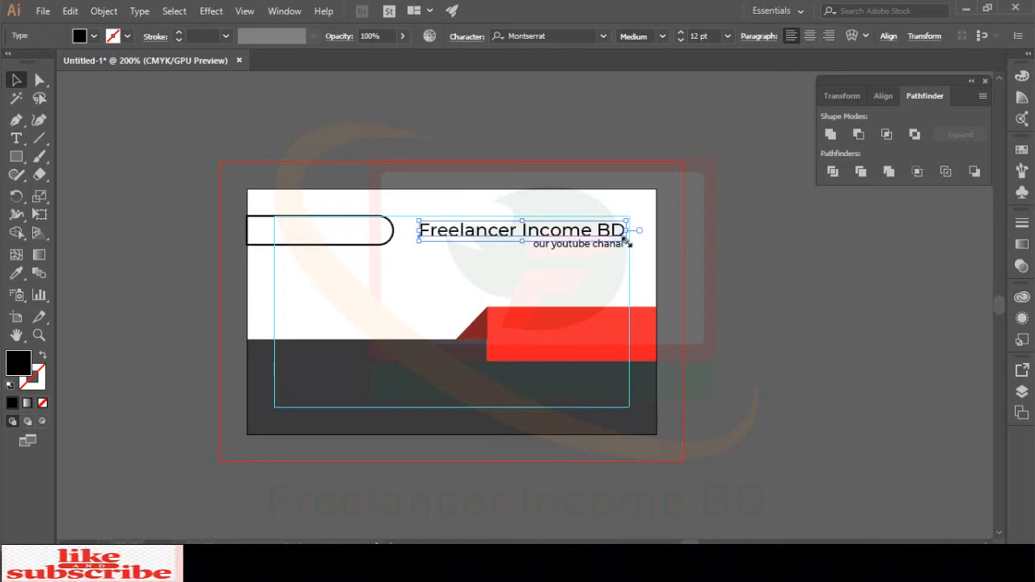
left_click_drag(626, 241, 592, 241)
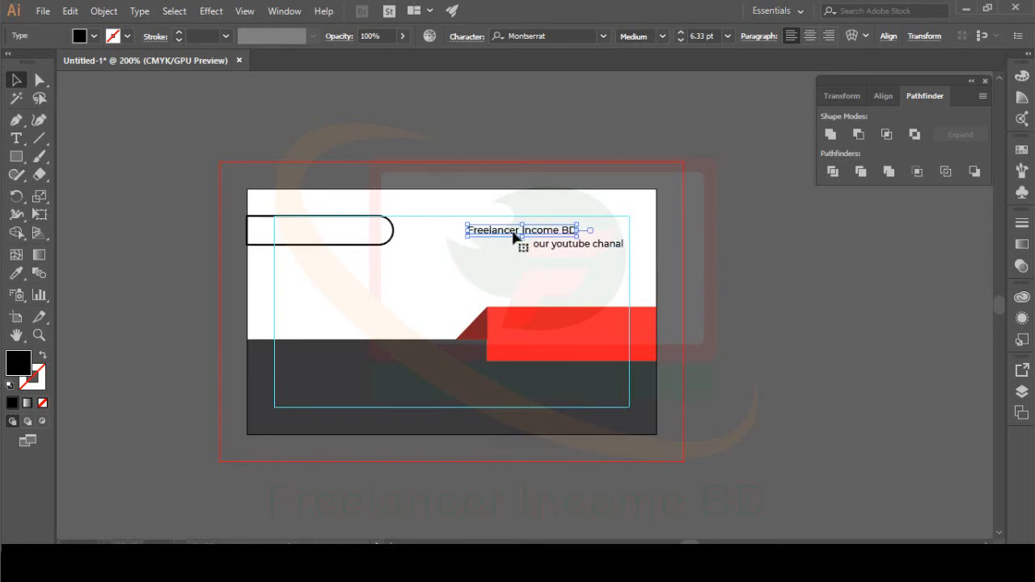
left_click_drag(513, 233, 317, 232)
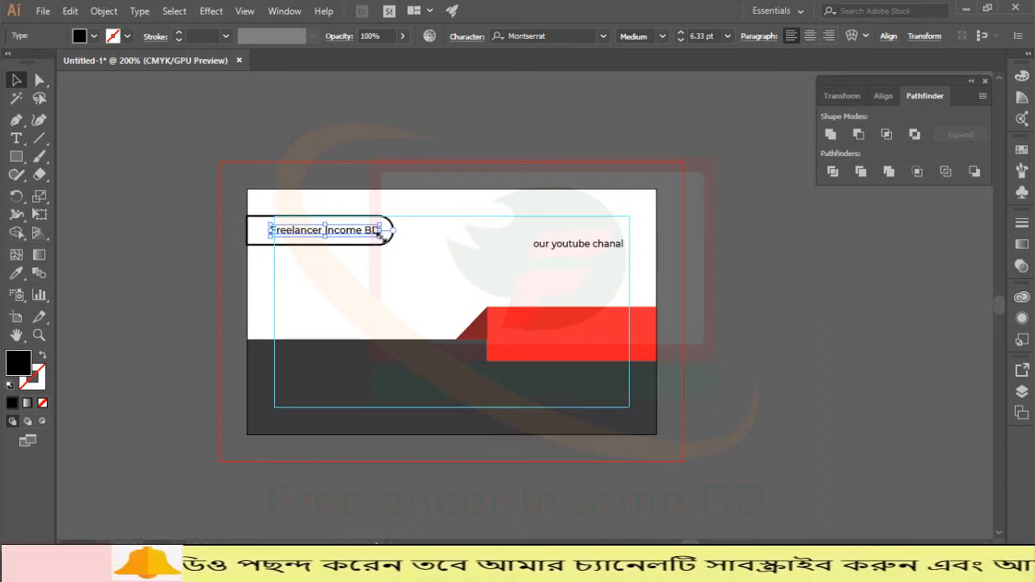
mouse_move(381, 233)
left_mouse_down()
mouse_move(397, 250)
mouse_move(380, 232)
mouse_move(390, 241)
left_mouse_up()
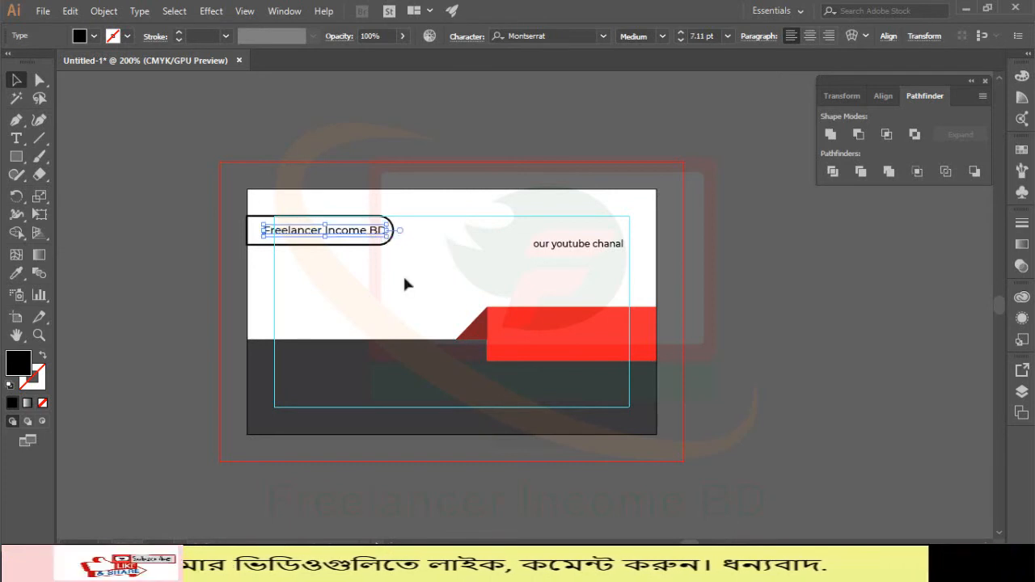
key("ctrl+z")
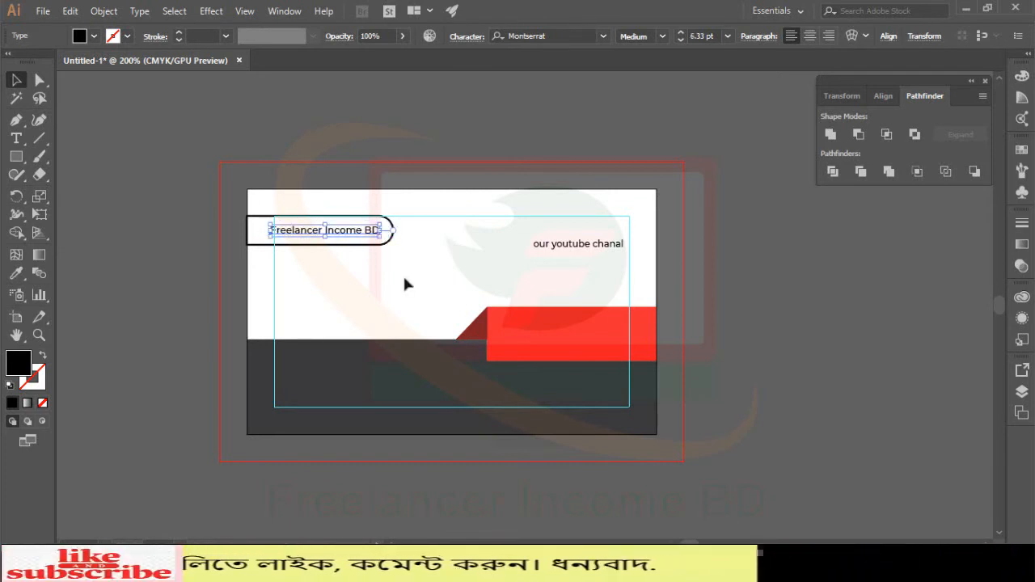
Step: Set the heading to 6 pt and nudge it into place inside the box
key("Right")
key("Right")
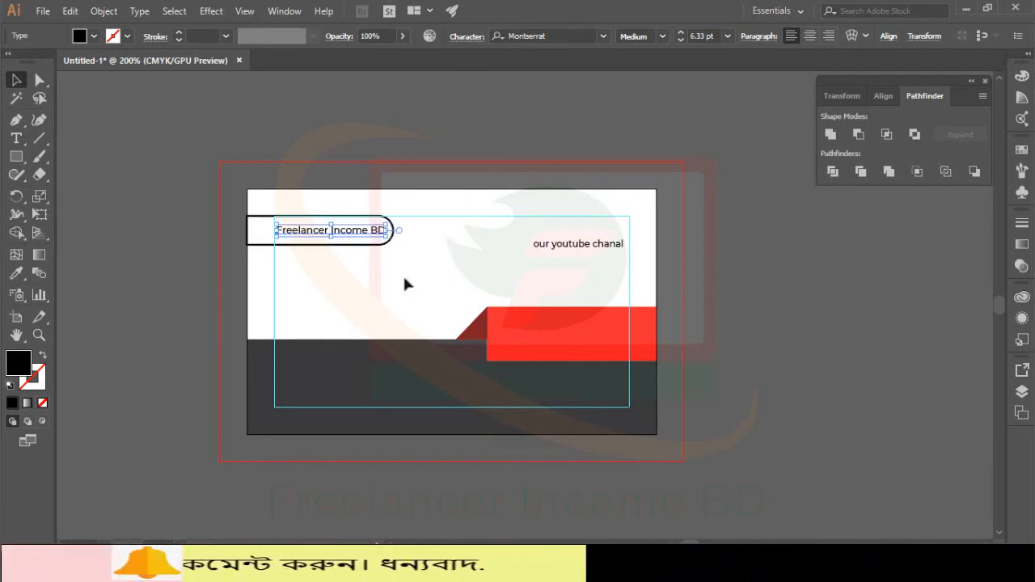
left_click(683, 33)
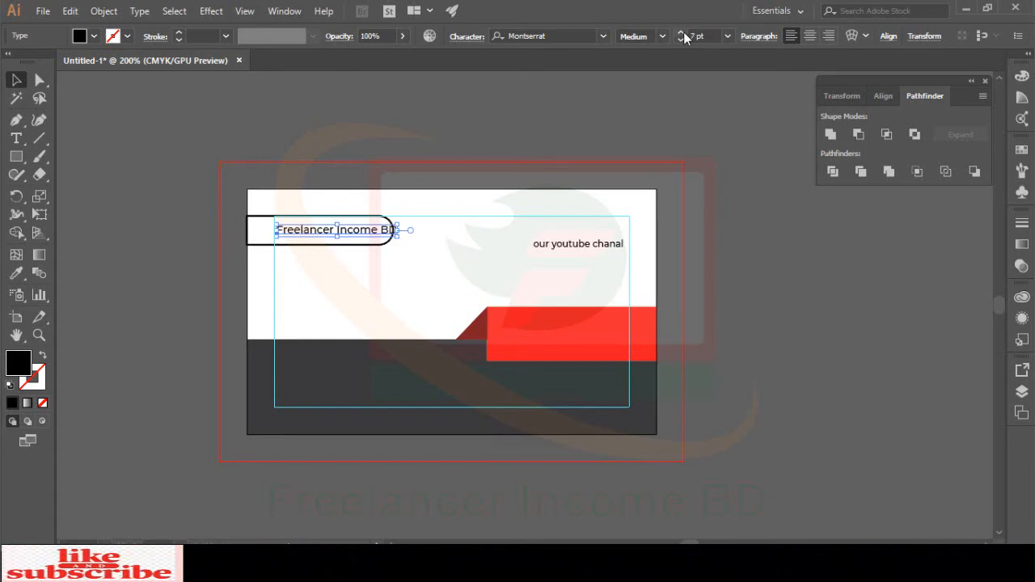
key("Left")
key("Left")
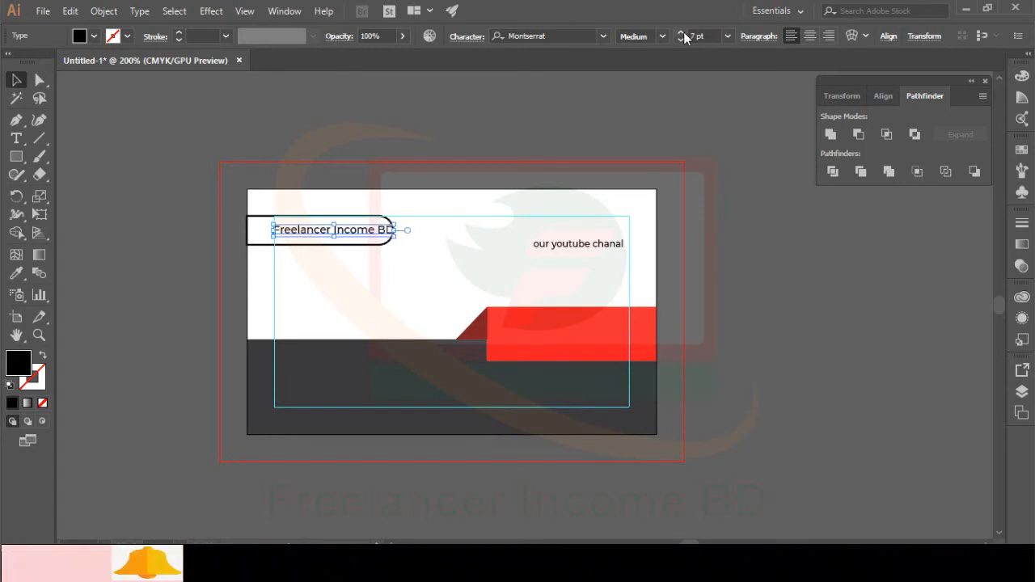
left_click(684, 39)
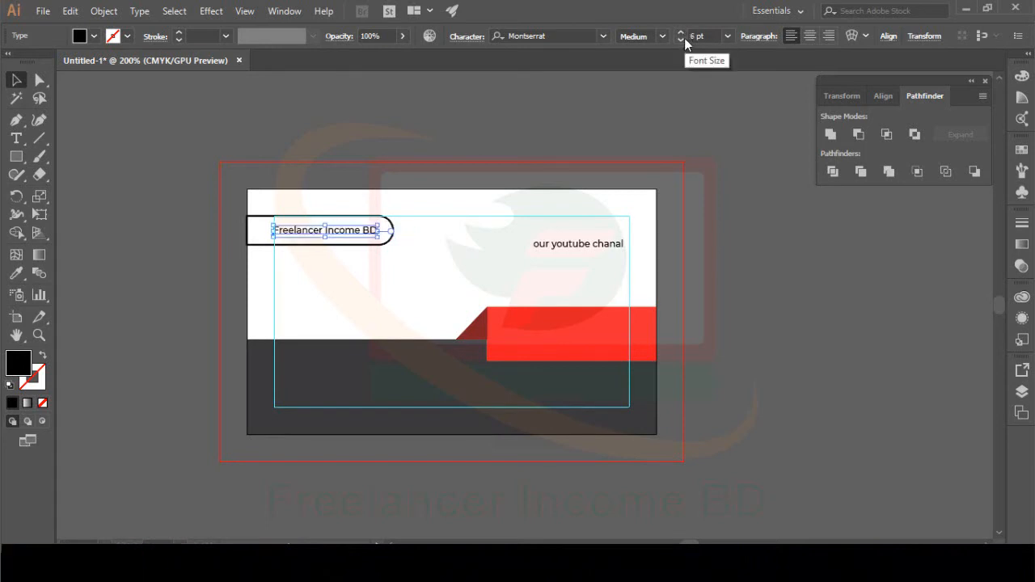
key("Right")
key("Right")
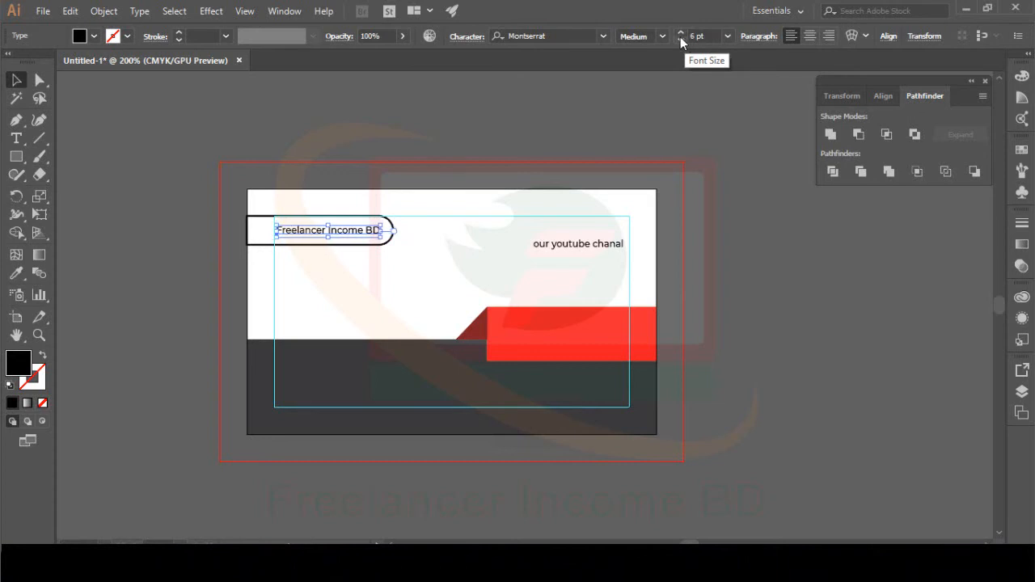
left_click(663, 37)
Step: Make the Freelancer Income BD heading bold with a red fill
left_click(635, 313)
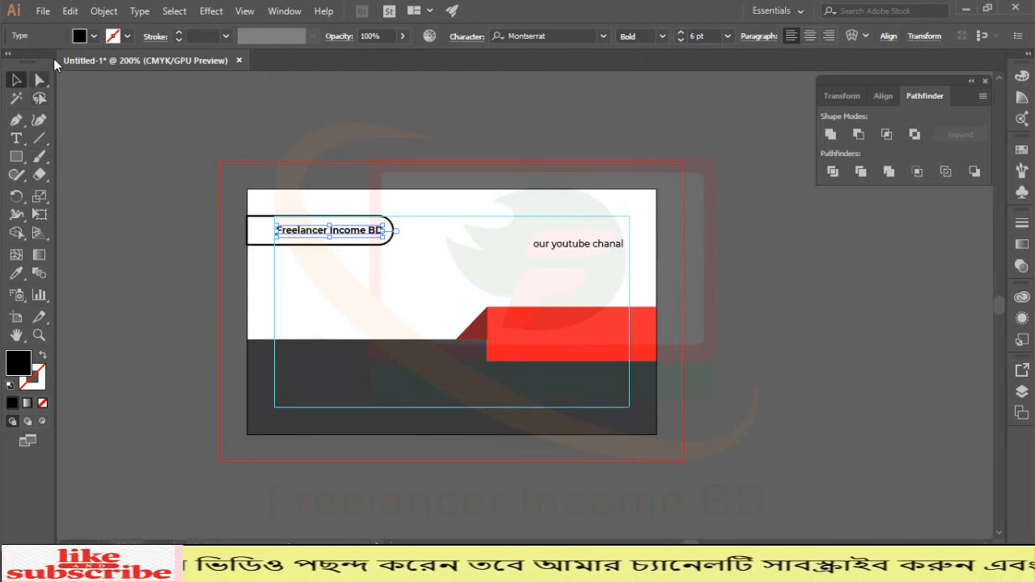
left_click(94, 37)
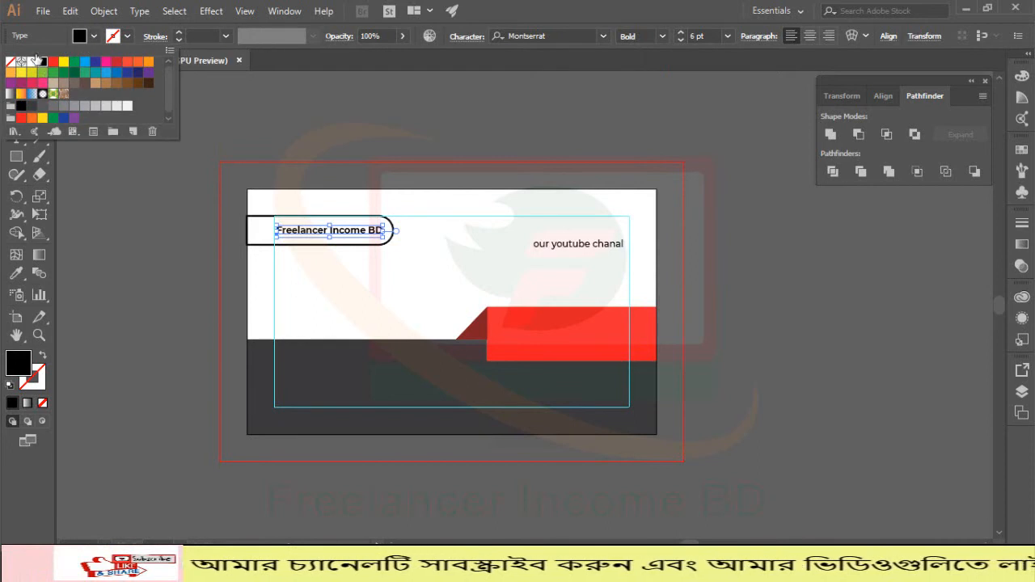
left_click(22, 118)
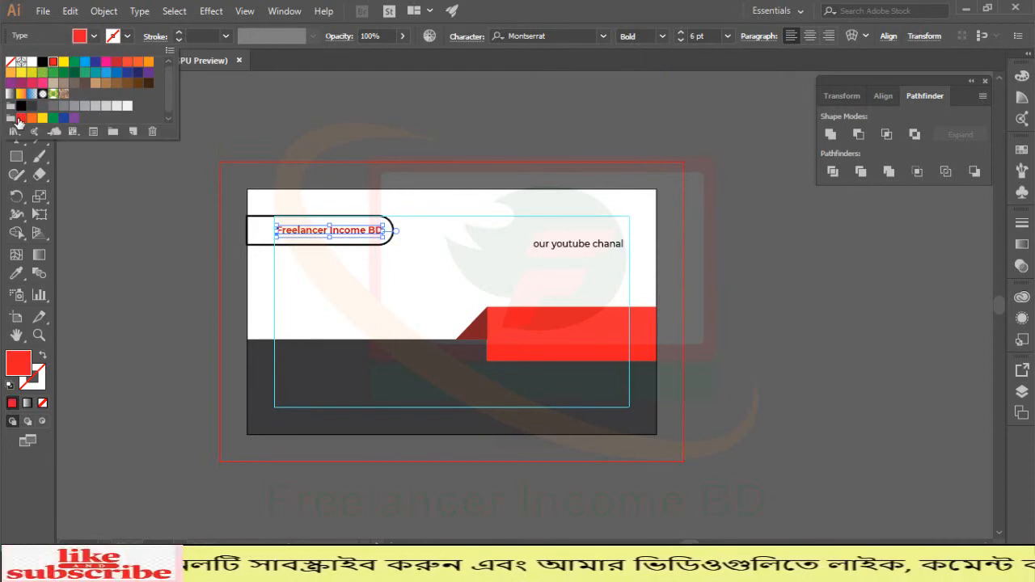
Step: Delete the 'our youtube chanal' tagline from the card
left_click(114, 242)
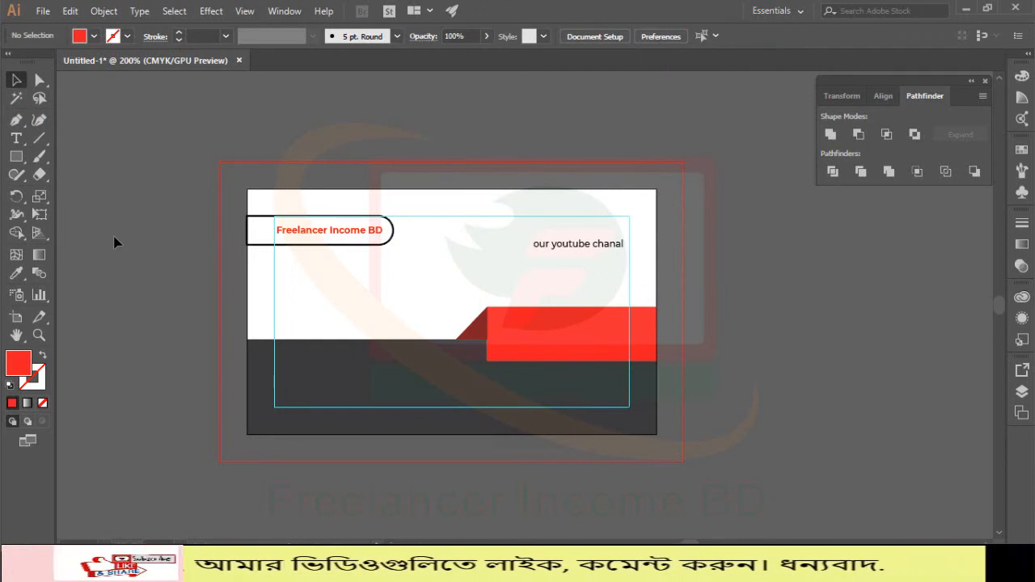
left_click(561, 247)
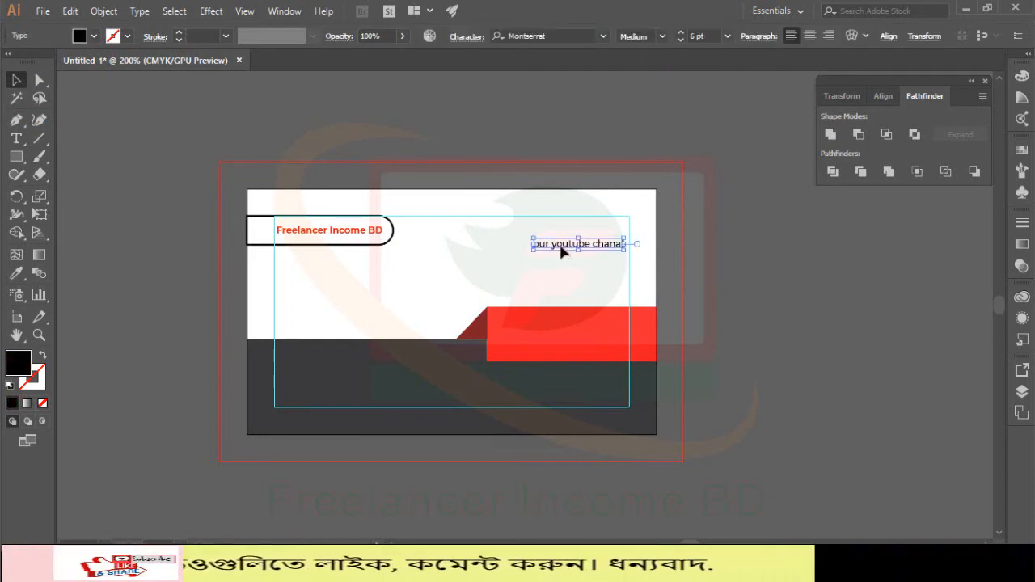
key("Delete")
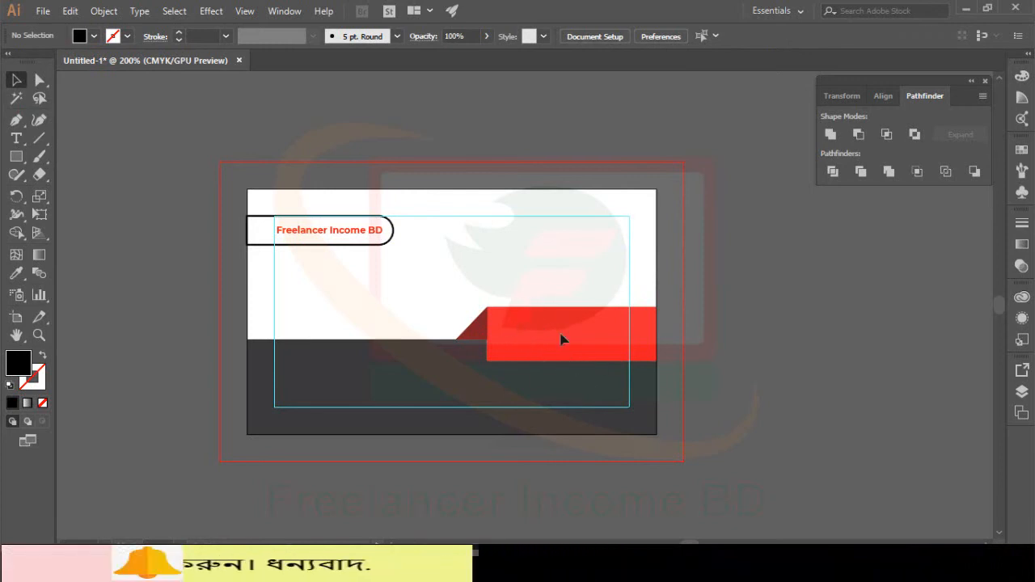
Step: Type the cardholder's full name as a new text line on the red band
scroll(550, 323, "down", 2)
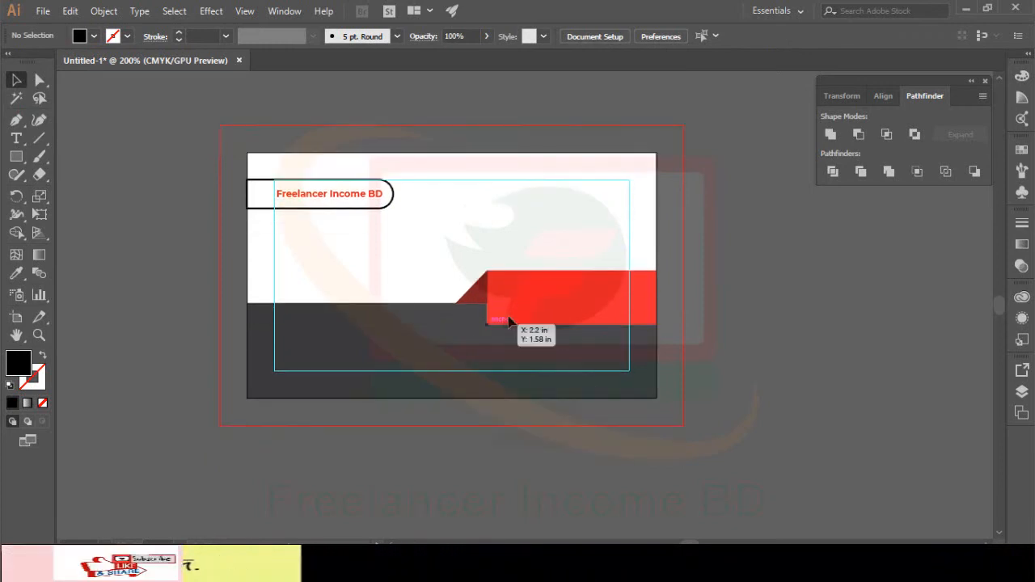
left_click(16, 138)
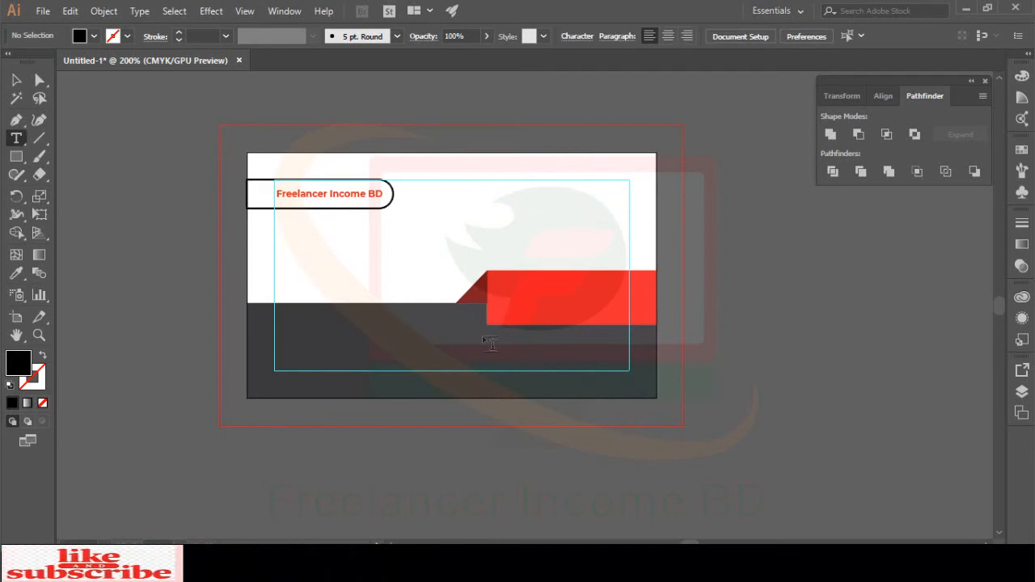
left_click(507, 289)
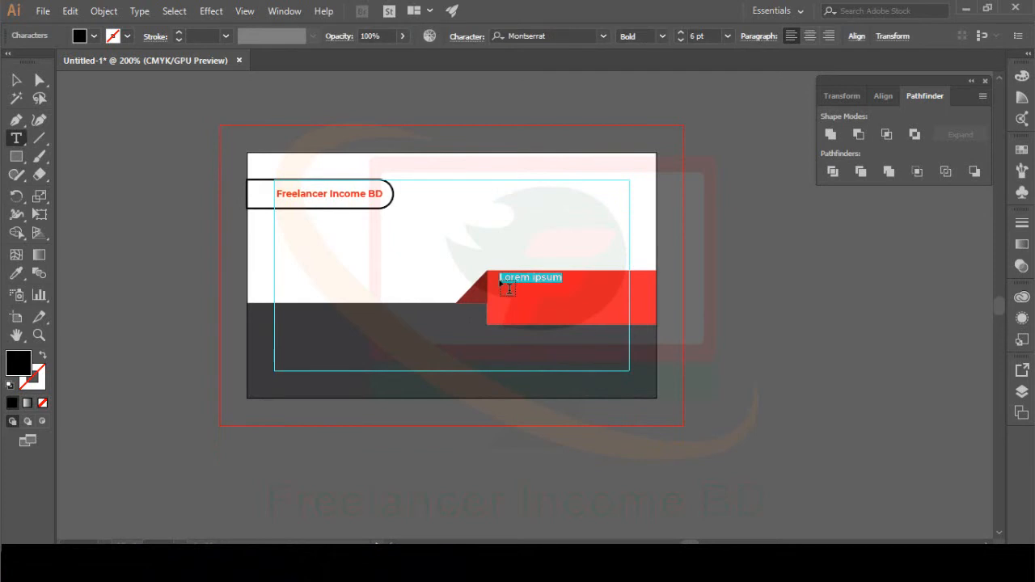
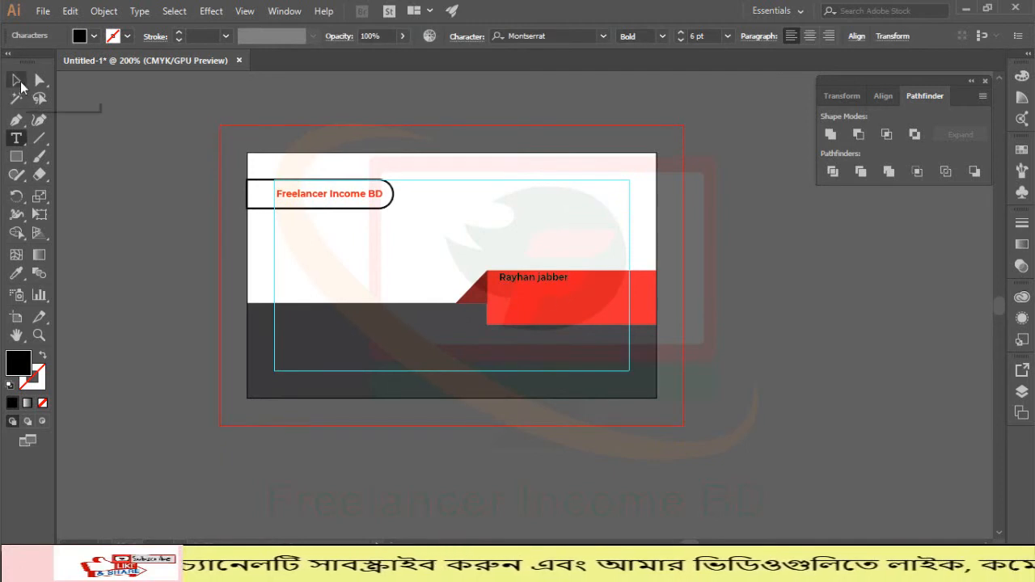
left_click(17, 82)
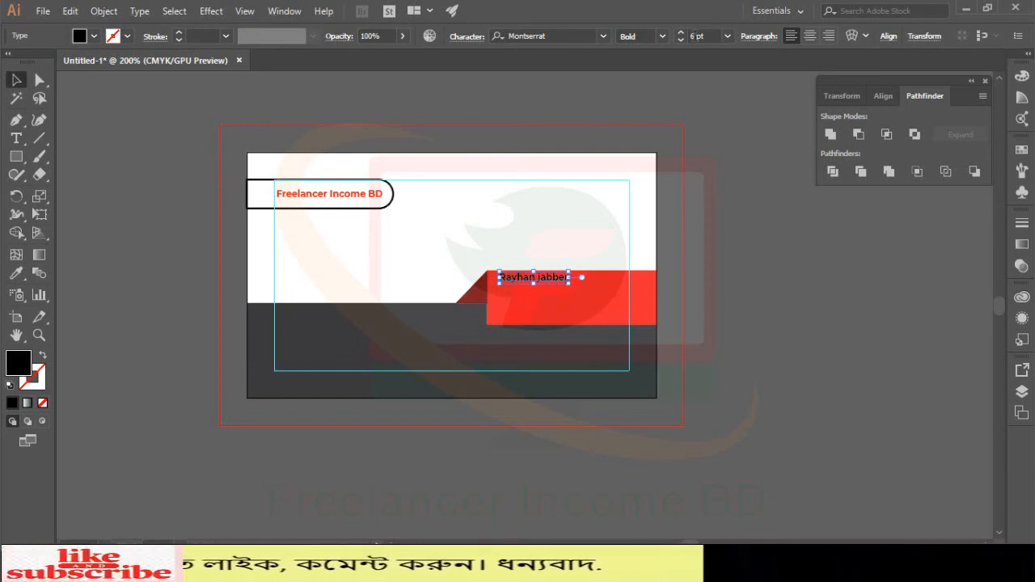
Step: Enlarge the name to 11 pt and nudge it down within the red band
left_click(684, 32)
left_click(684, 31)
left_click(684, 31)
left_click(684, 31)
left_click(684, 32)
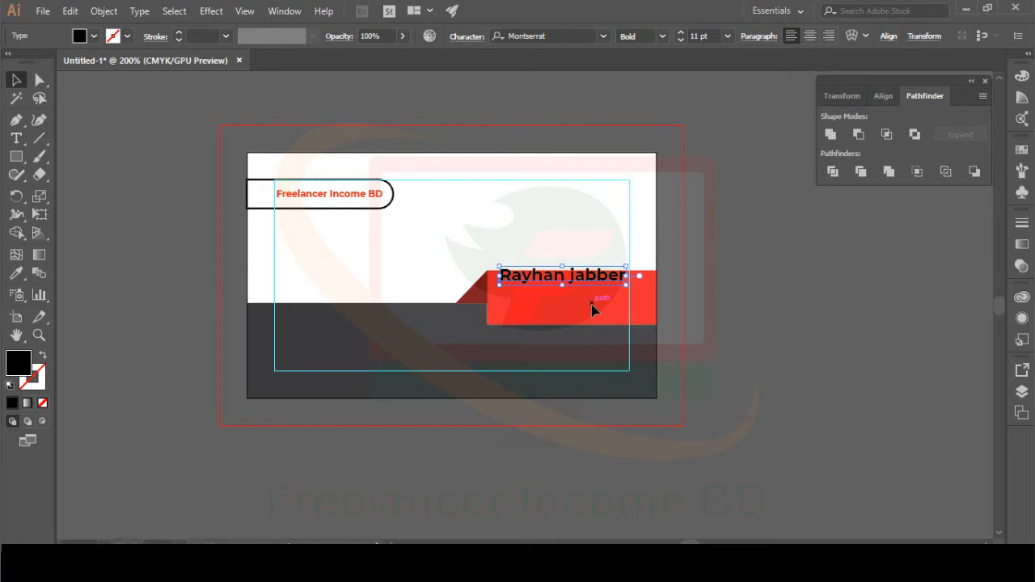
key("Down")
key("Down")
key("Down")
key("Down")
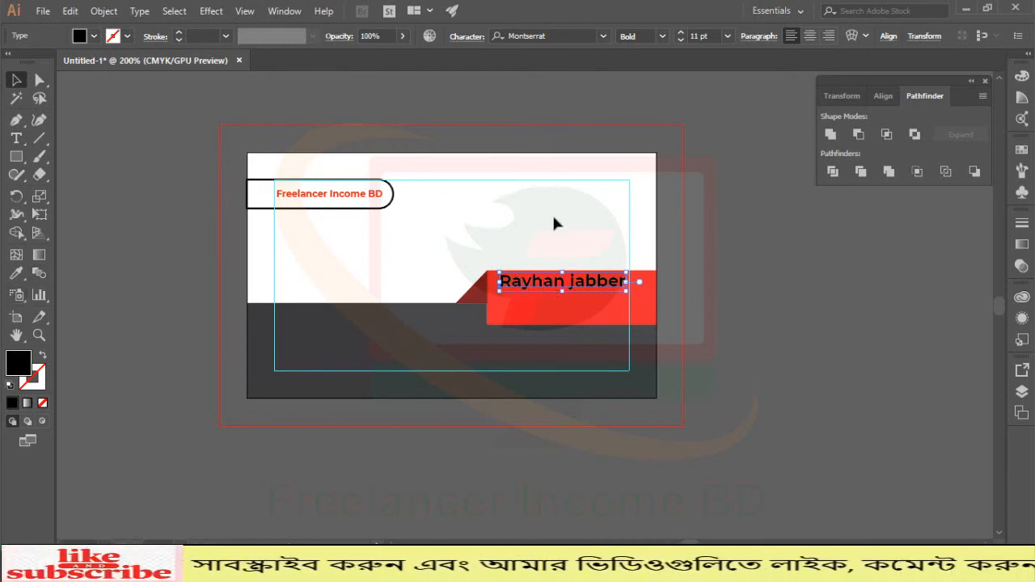
left_click(14, 275)
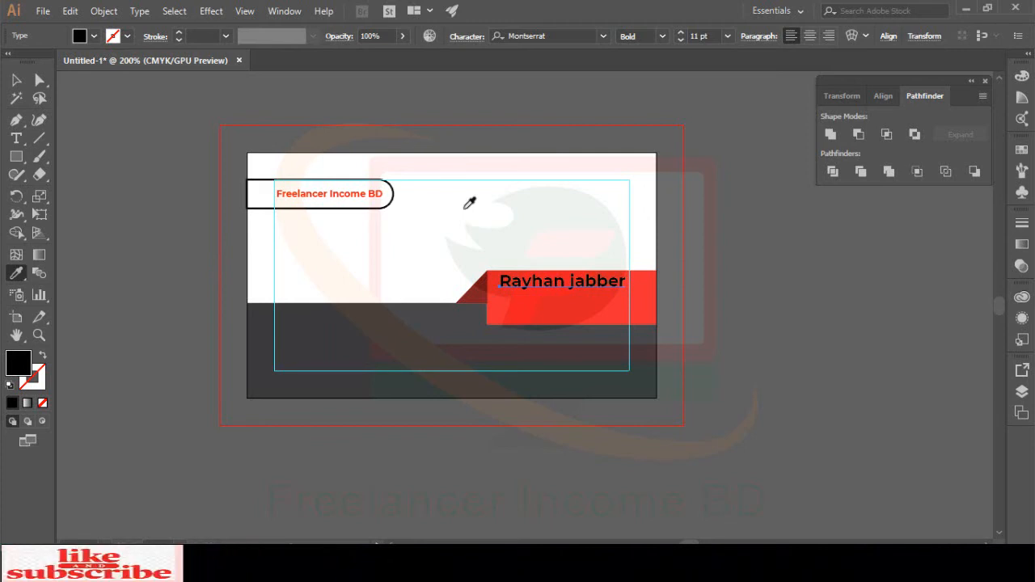
Step: Sample white onto the name text and set its stroke to None
left_click(465, 206)
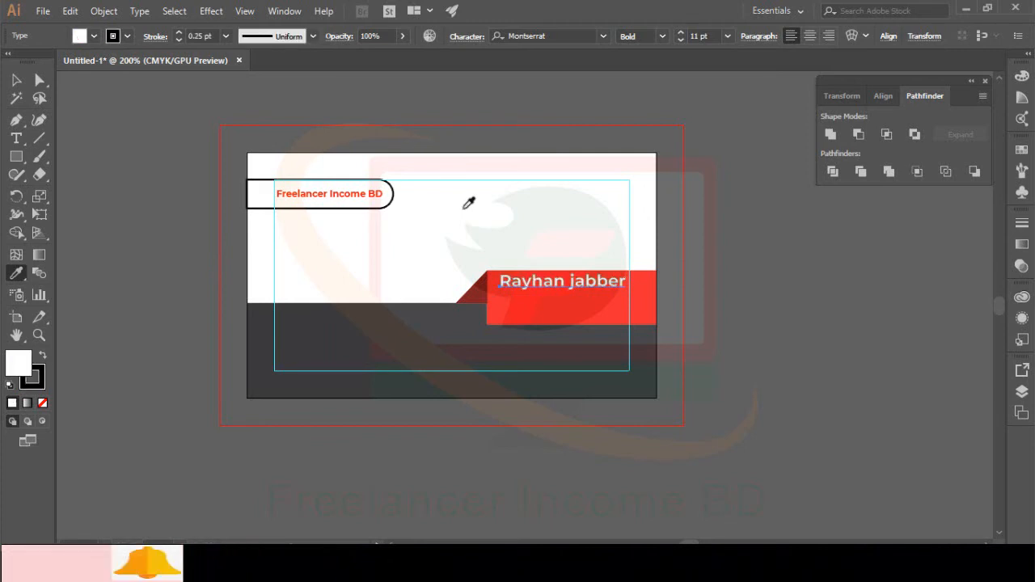
left_click(16, 80)
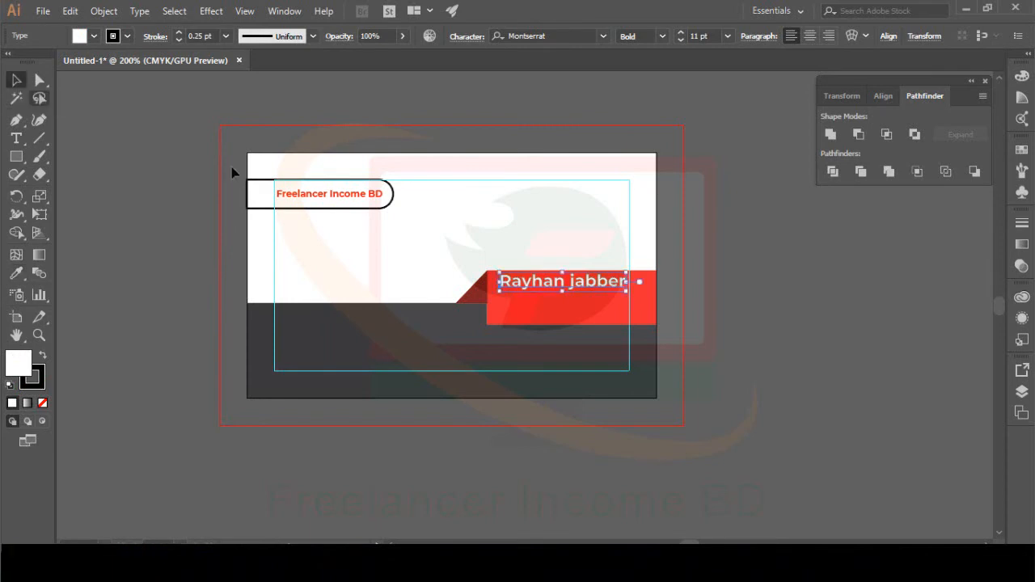
left_click(446, 219)
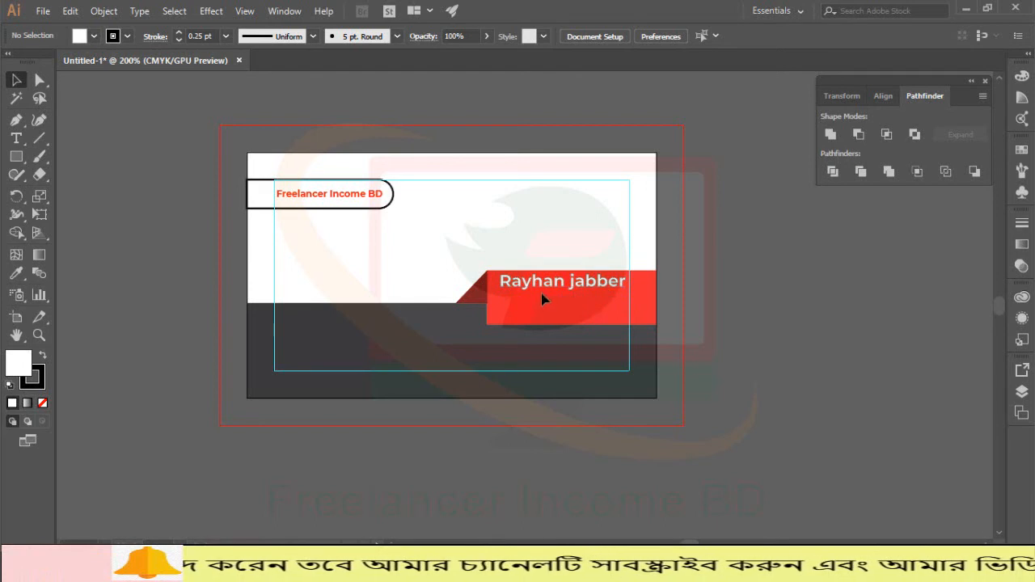
left_click(516, 283)
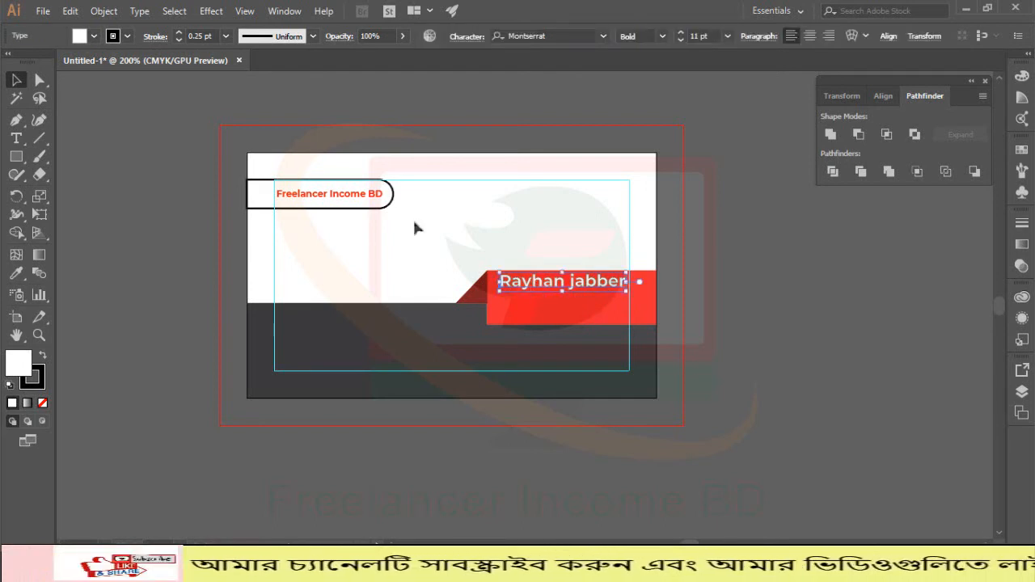
left_click(127, 35)
left_click(11, 63)
left_click(172, 206)
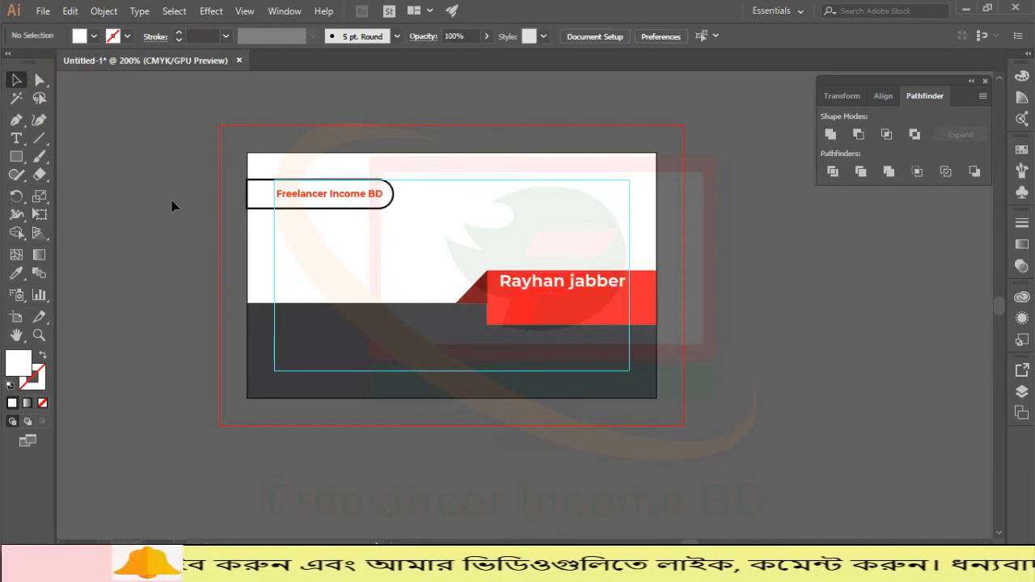
Step: Keep the name at 11 pt and nudge it slightly right and down
left_click(590, 284)
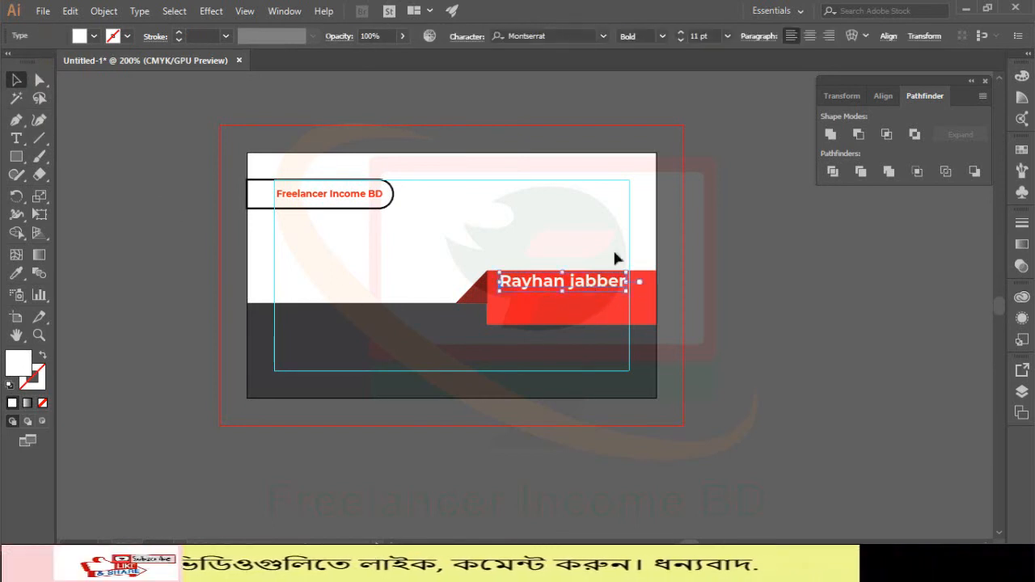
left_click(682, 32)
key("Left")
key("Left")
key("Left")
key("Left")
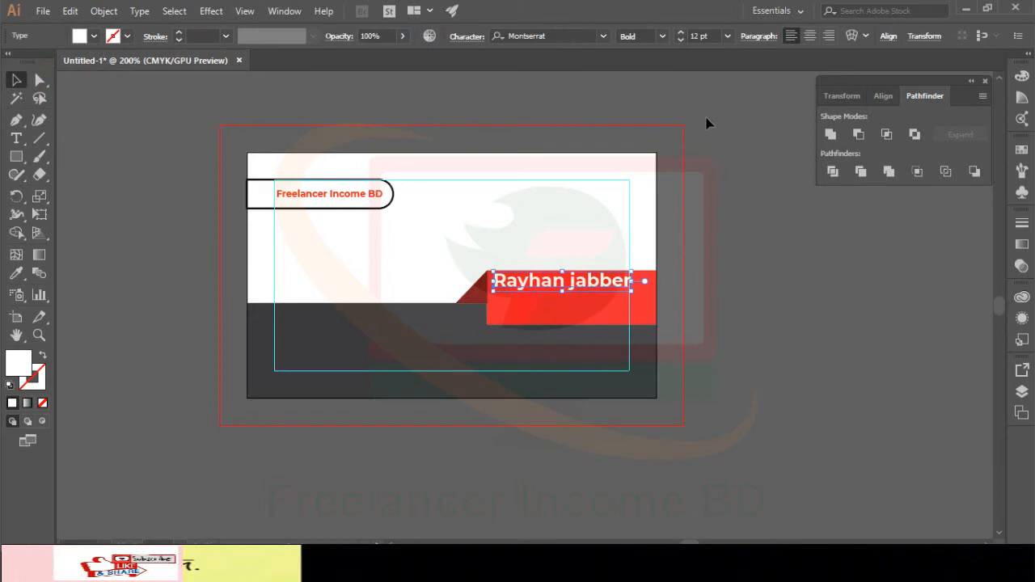
left_click(680, 40)
key("Right")
key("Right")
key("Right")
key("Right")
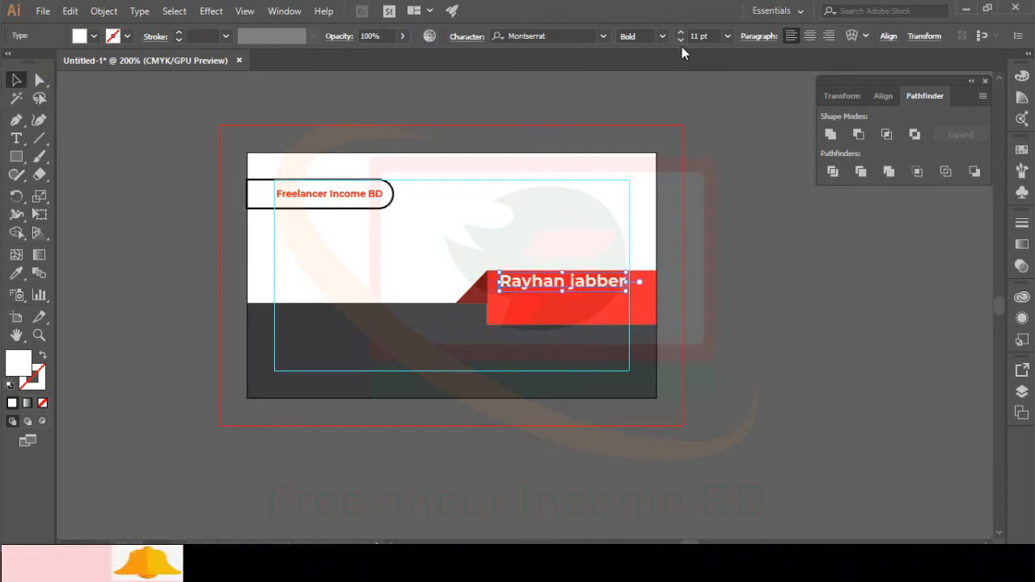
key("Down")
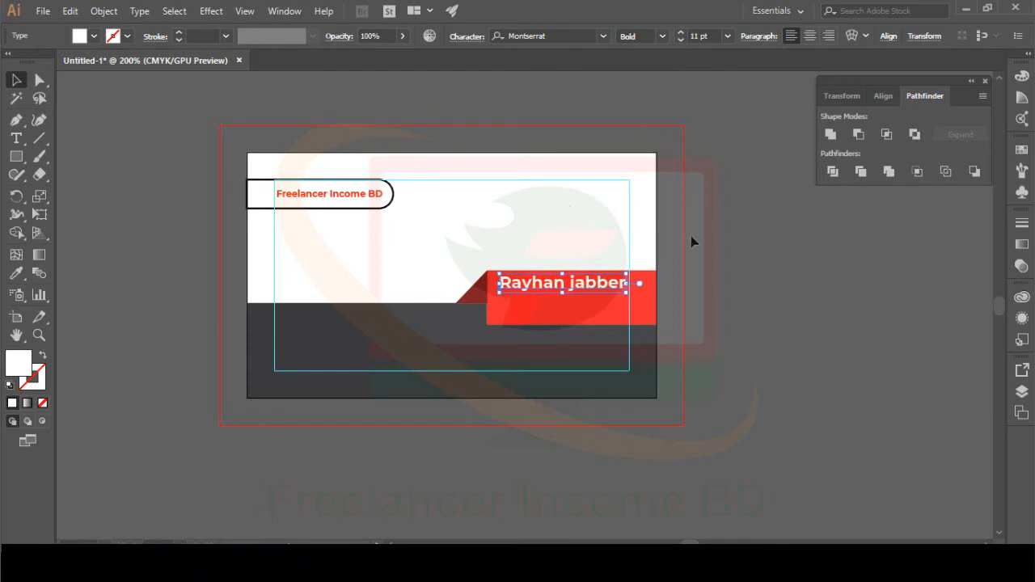
left_click(734, 260)
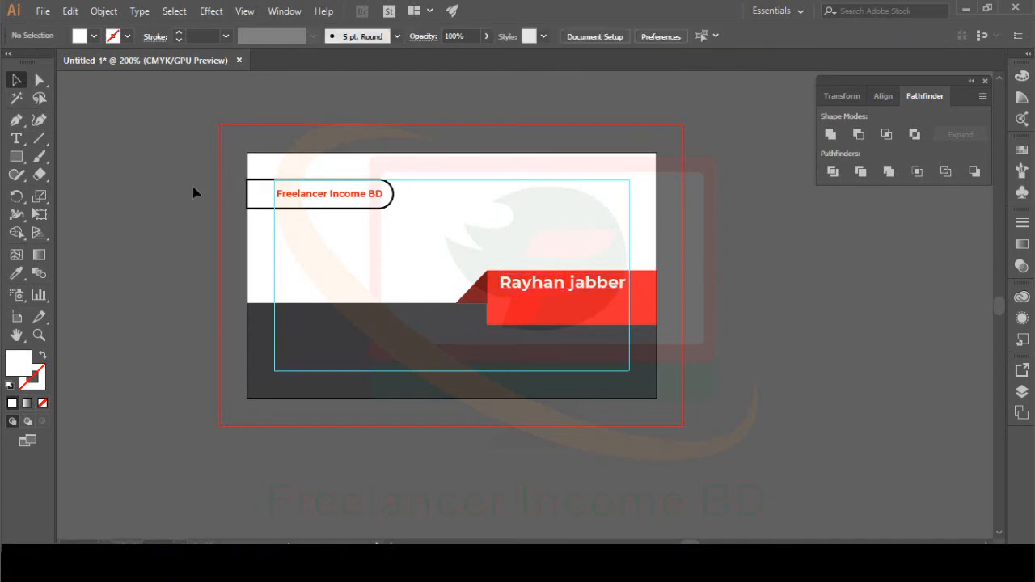
Step: Set the Type tool's character settings to Montserrat Bold at 5 pt
left_click(16, 138)
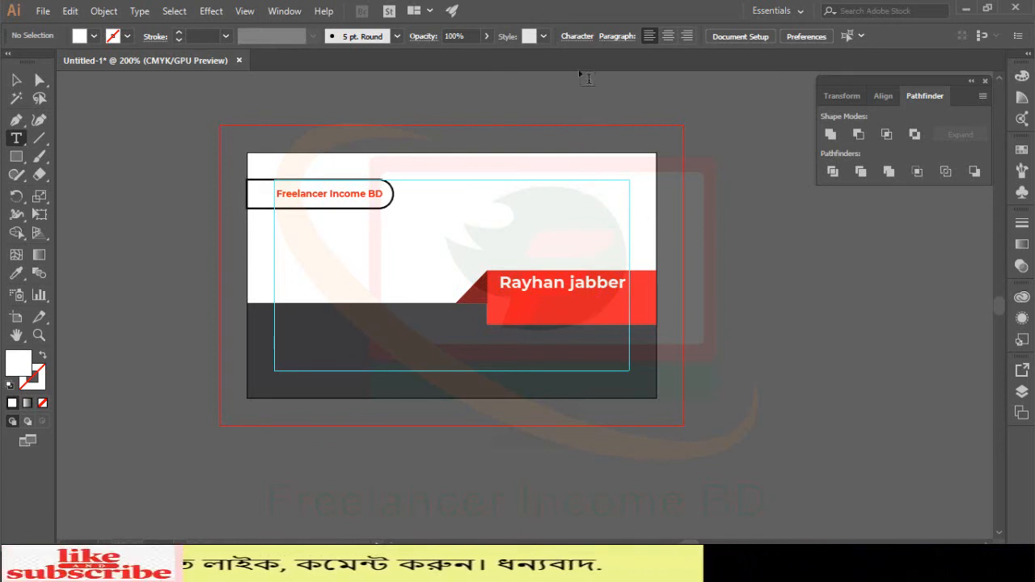
left_click(574, 37)
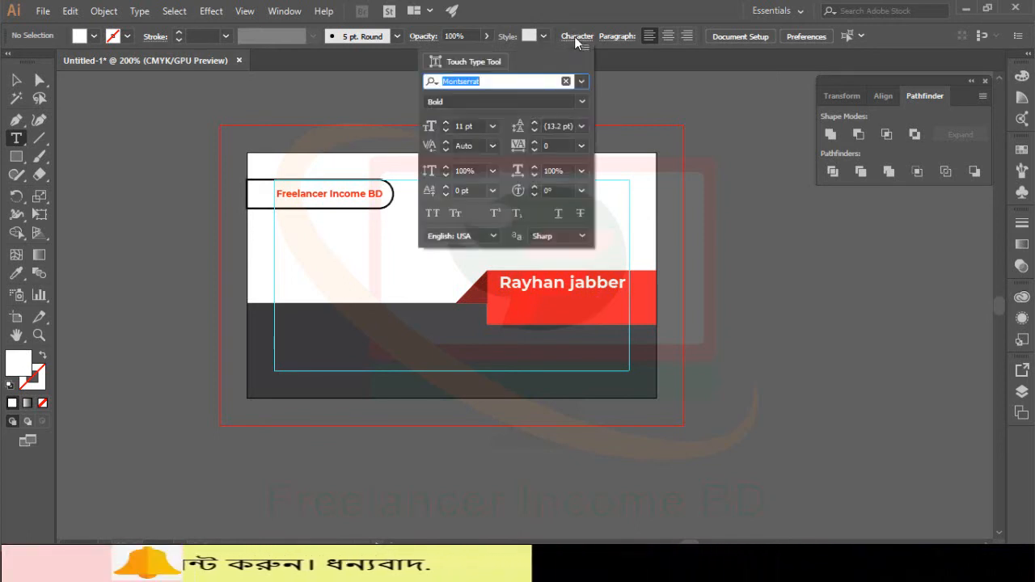
left_click(448, 131)
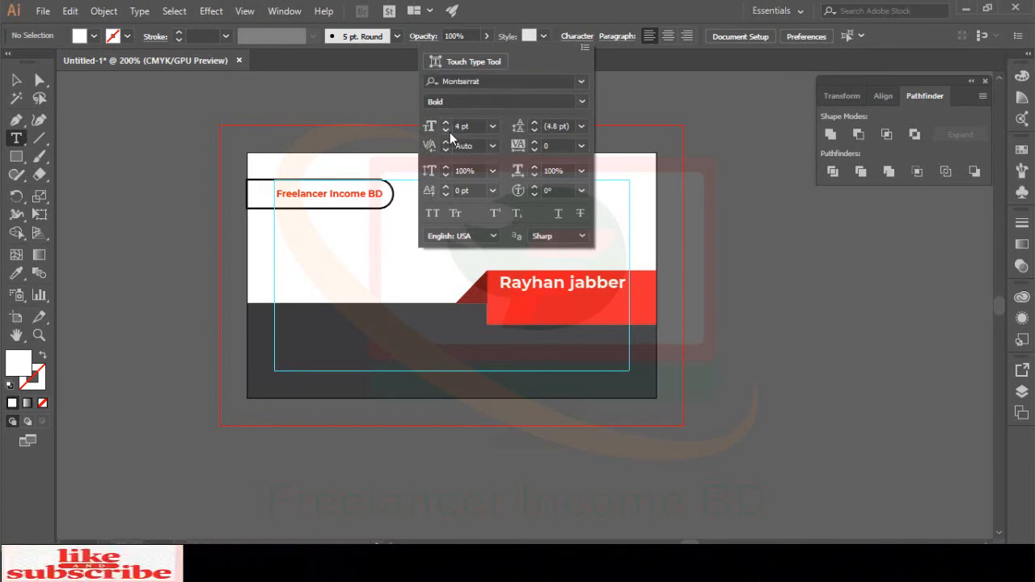
left_click(446, 123)
left_click(446, 123)
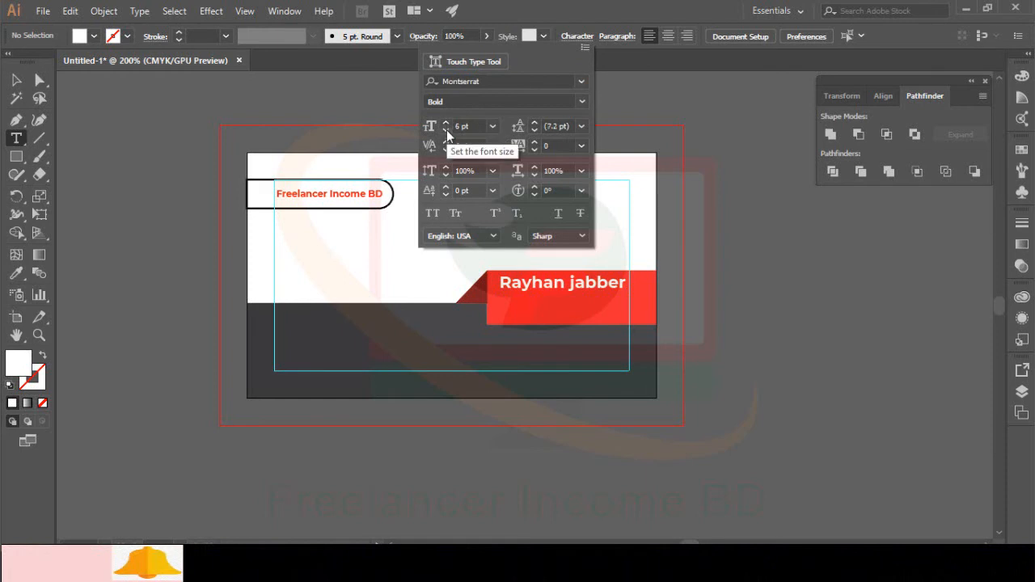
left_click(446, 130)
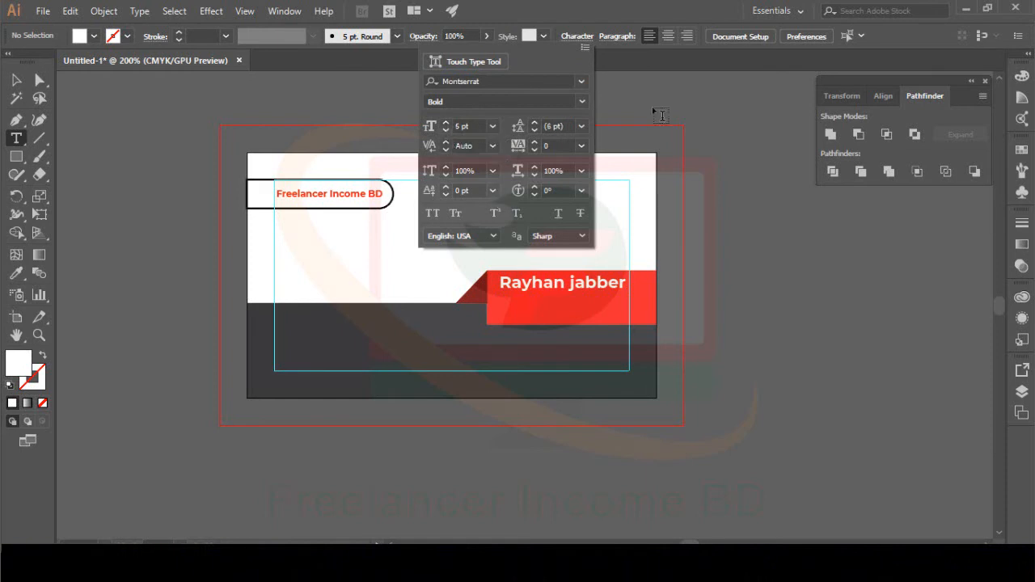
left_click(541, 304)
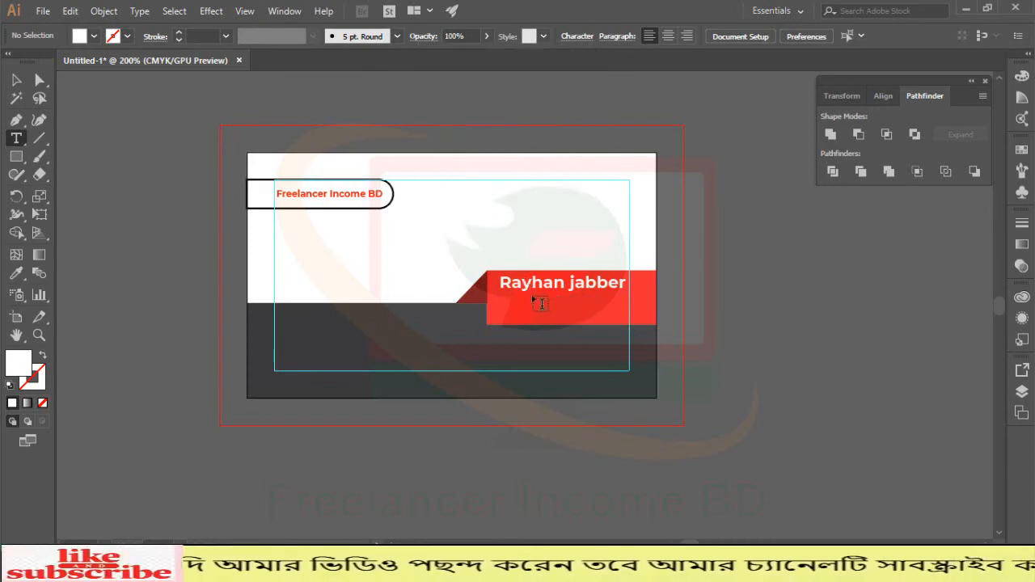
Step: Type 'CEO & FOUNDER' on a new line just below the name
left_click(537, 297)
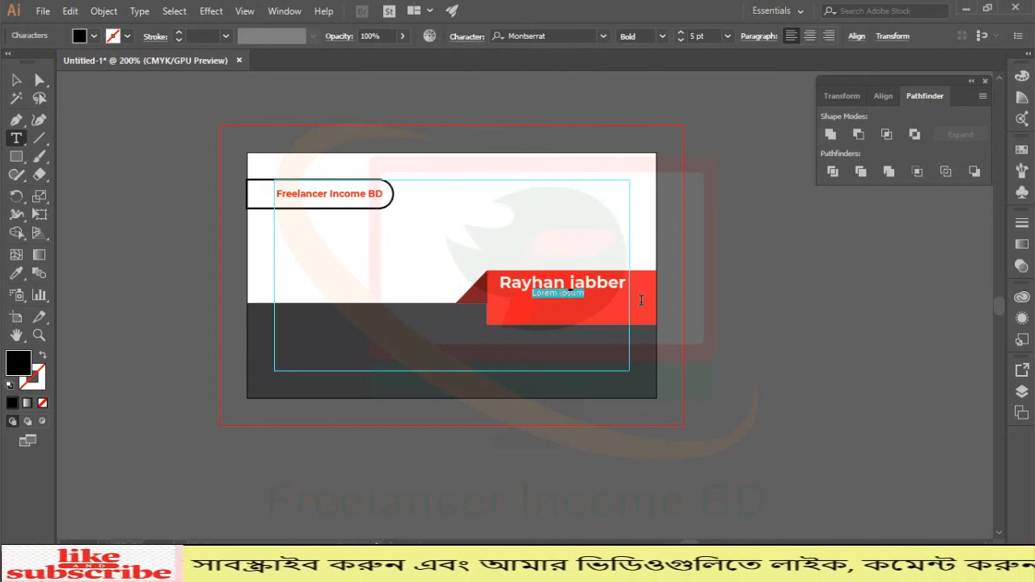
type("c")
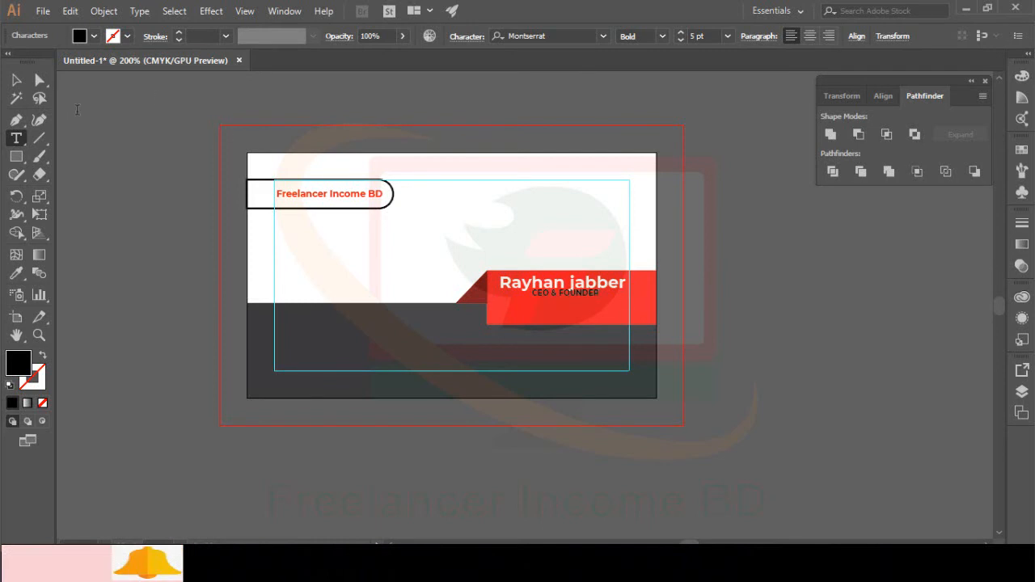
Step: Give the CEO & FOUNDER text a white fill sampled from the card and no stroke
left_click(16, 81)
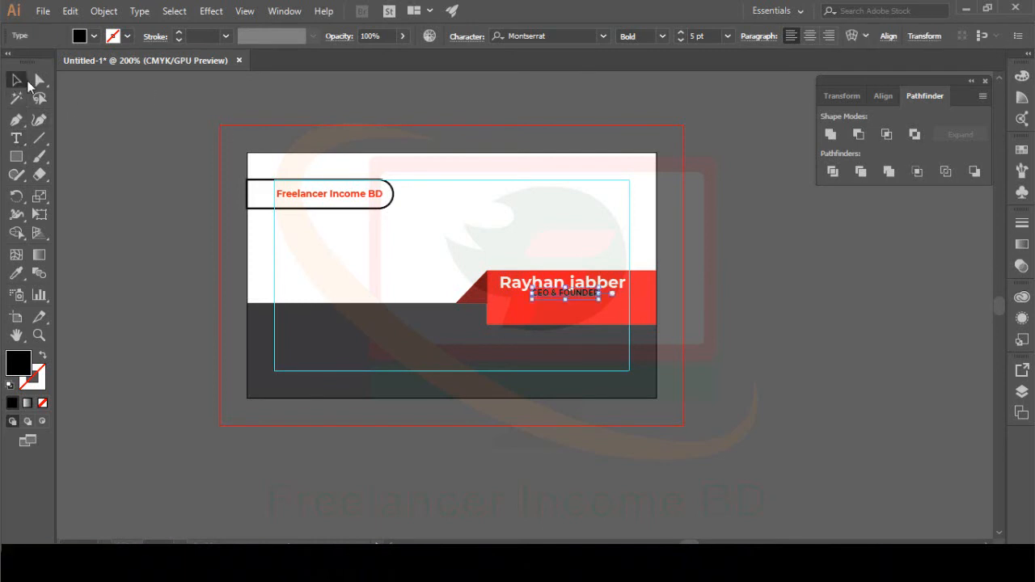
left_click(16, 275)
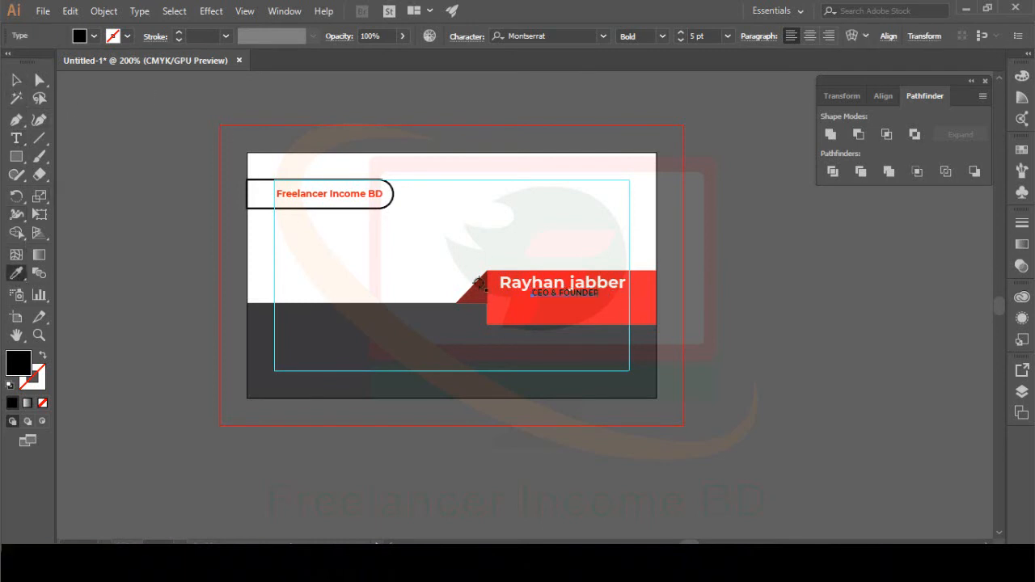
left_click(477, 234)
key("v")
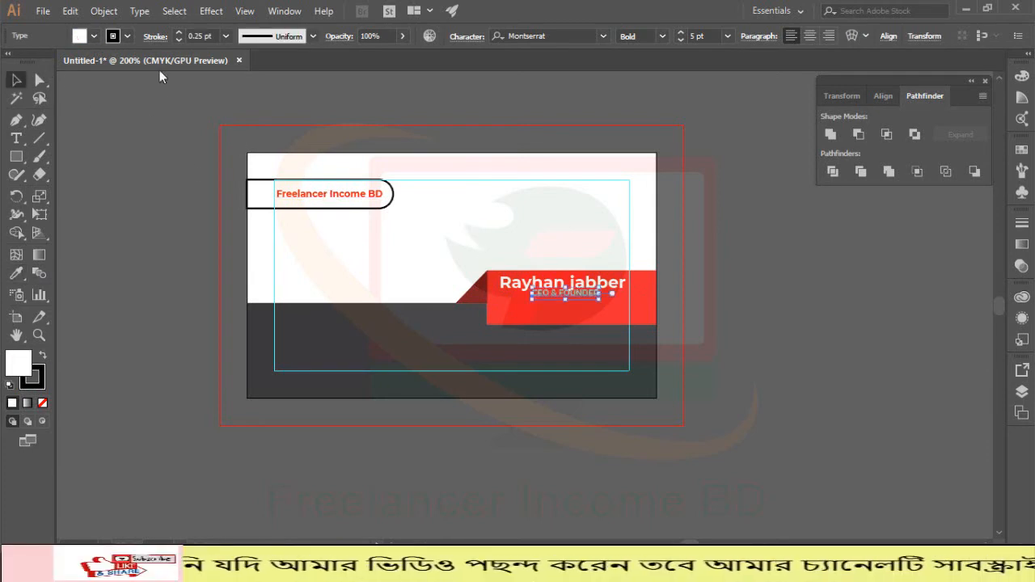
left_click(127, 37)
left_click(12, 62)
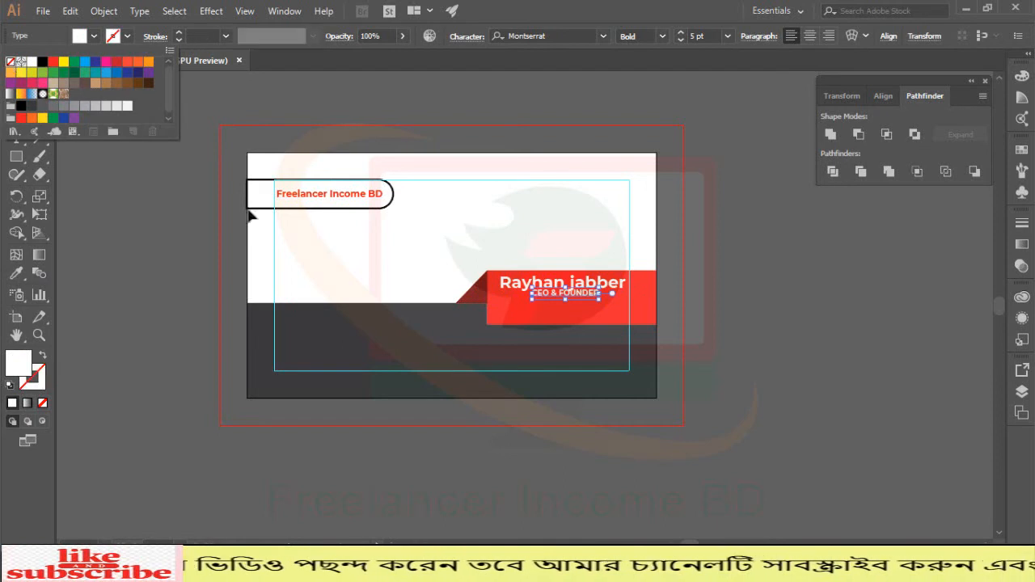
key("Down")
key("Down")
key("Right")
key("Right")
key("Right")
key("Right")
key("Right")
key("Right")
key("Right")
key("Right")
key("Right")
key("Right")
key("Right")
key("Right")
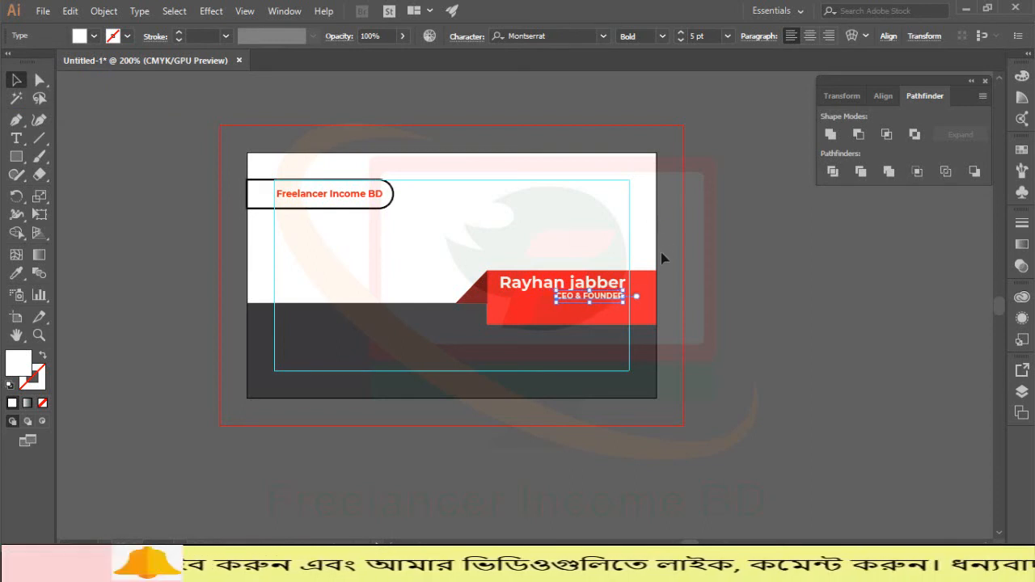
Step: Set the title to 7 pt Montserrat Regular and nudge it beneath the name
left_click(679, 33)
left_click(679, 33)
left_click(663, 34)
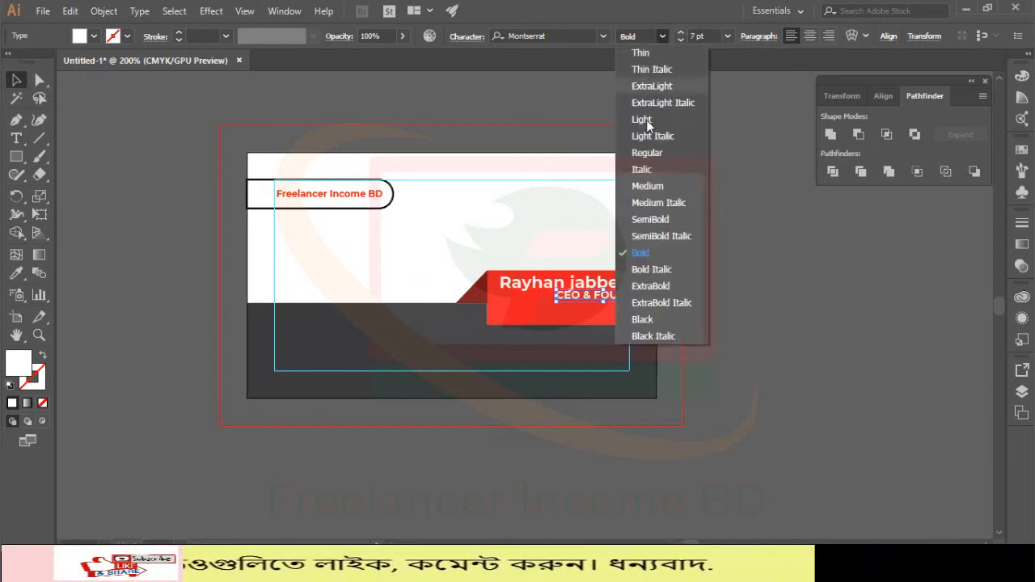
left_click(646, 152)
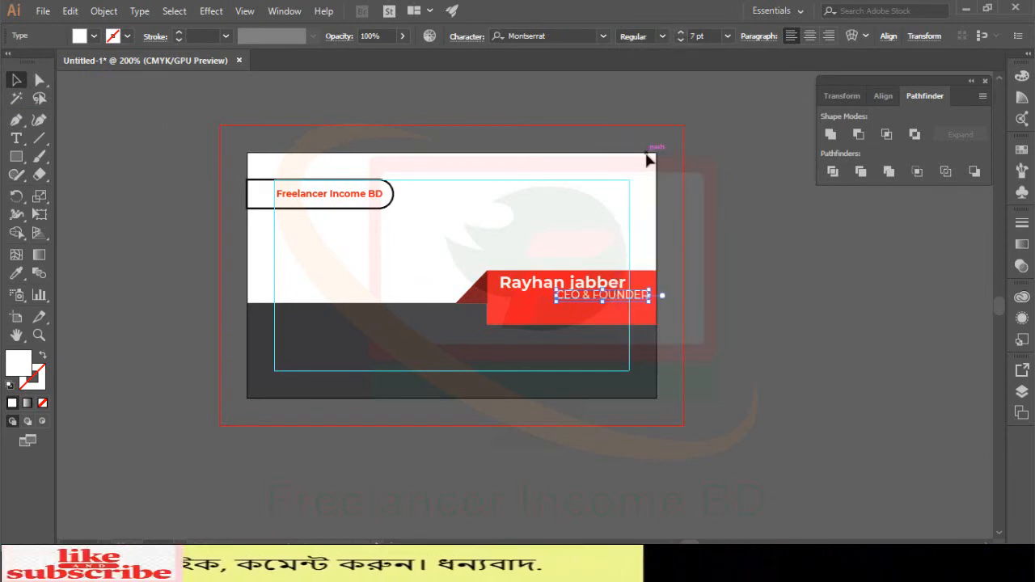
key("Left")
key("Left")
key("Left")
key("Left")
key("Left")
key("Left")
key("Left")
key("Left")
key("Left")
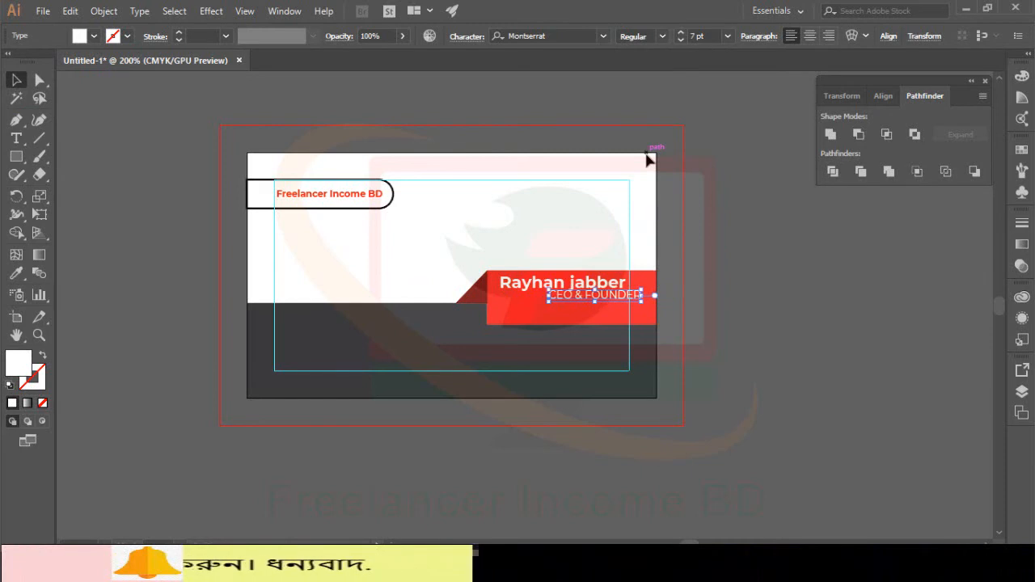
key("Down")
key("Down")
key("Left")
key("Left")
key("Up")
key("Left")
key("Left")
key("Left")
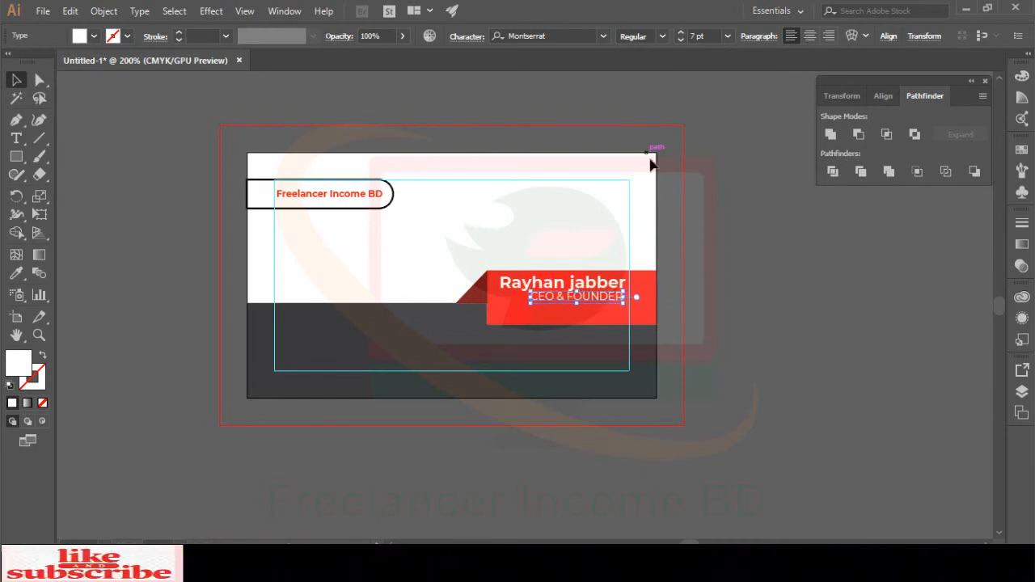
left_click(747, 291)
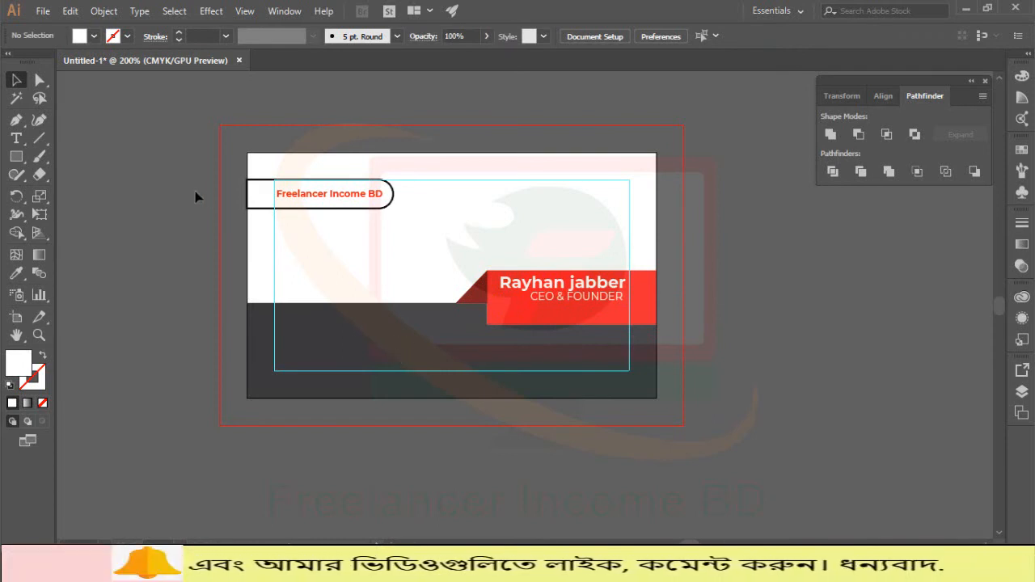
Step: Draw a small white circle at the left of the dark lower area
left_click_drag(12, 158, 75, 191)
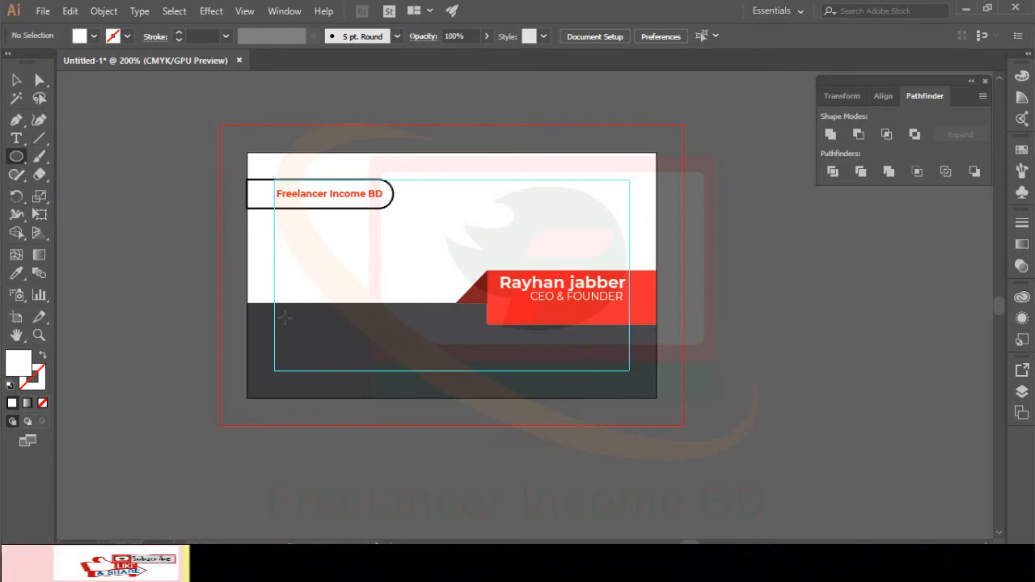
key("ctrl+equal")
left_click_drag(284, 317, 452, 307)
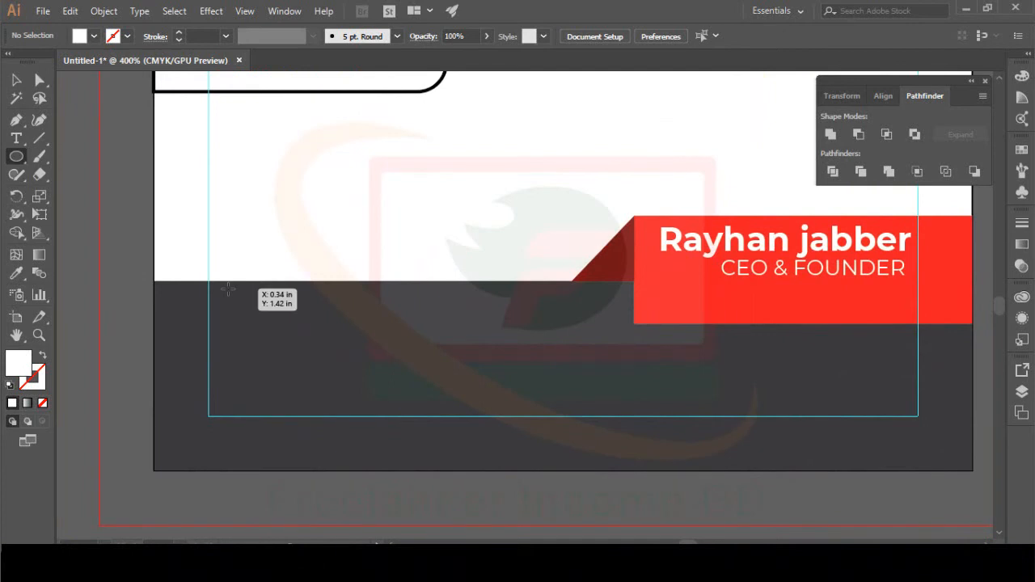
left_click_drag(220, 292, 235, 308)
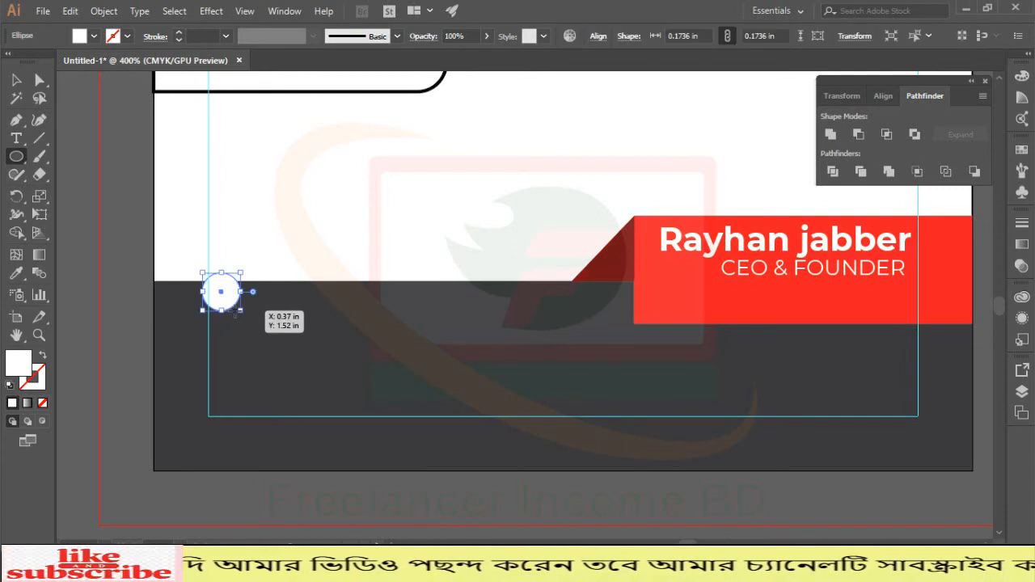
Step: Nudge the circle into position and duplicate it toward the middle
key("Down")
key("Right")
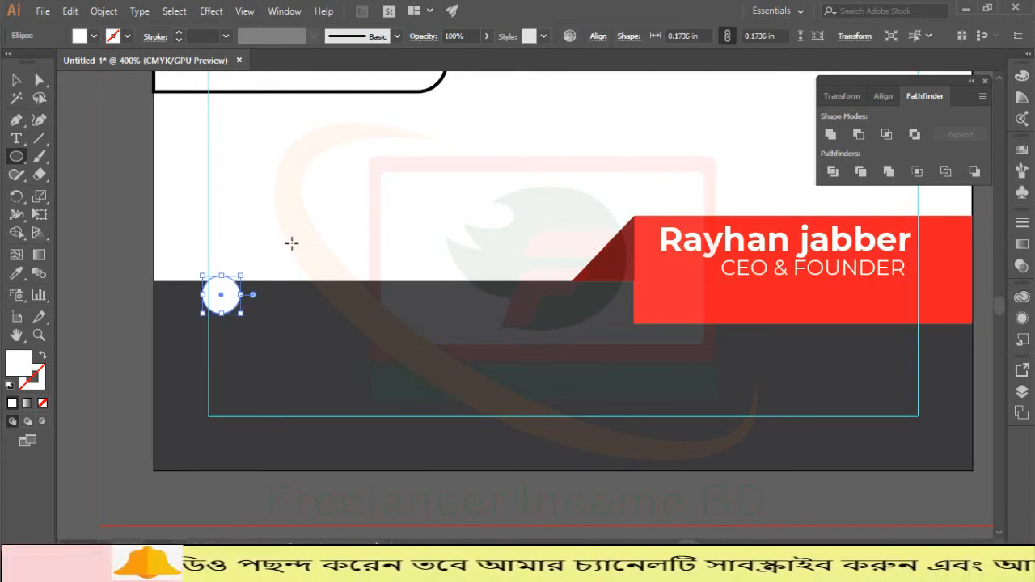
key("Right")
key("Down")
key("Down")
key("Down")
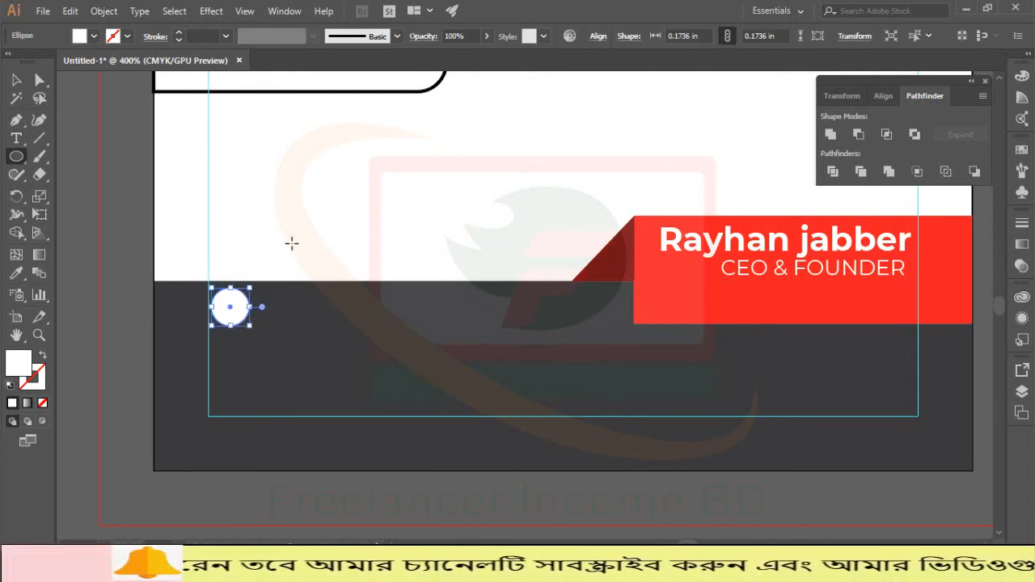
key("Down")
key("Down")
key("Up")
key("Up")
key("Left")
key("Up")
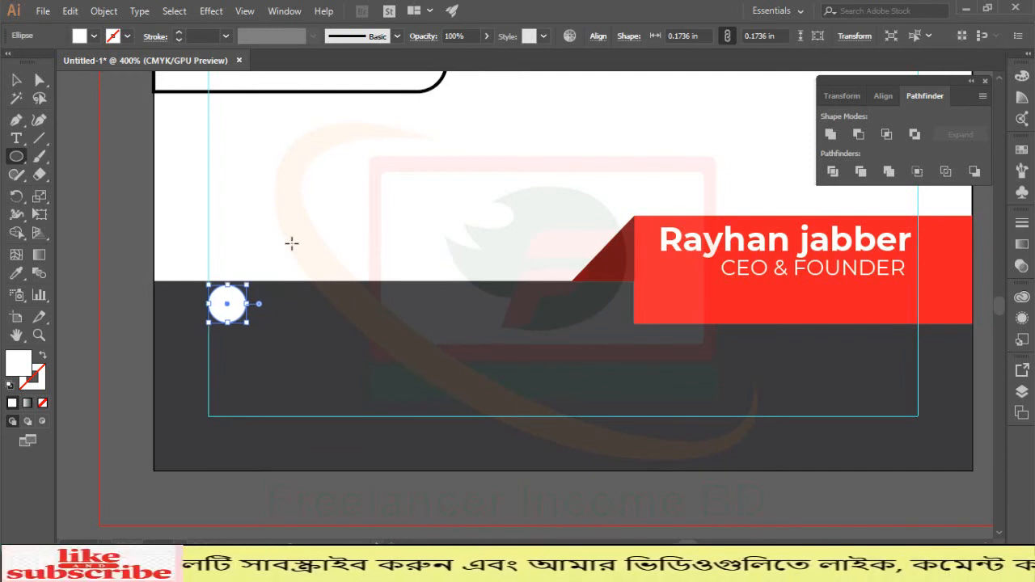
key("Right")
left_click(15, 80)
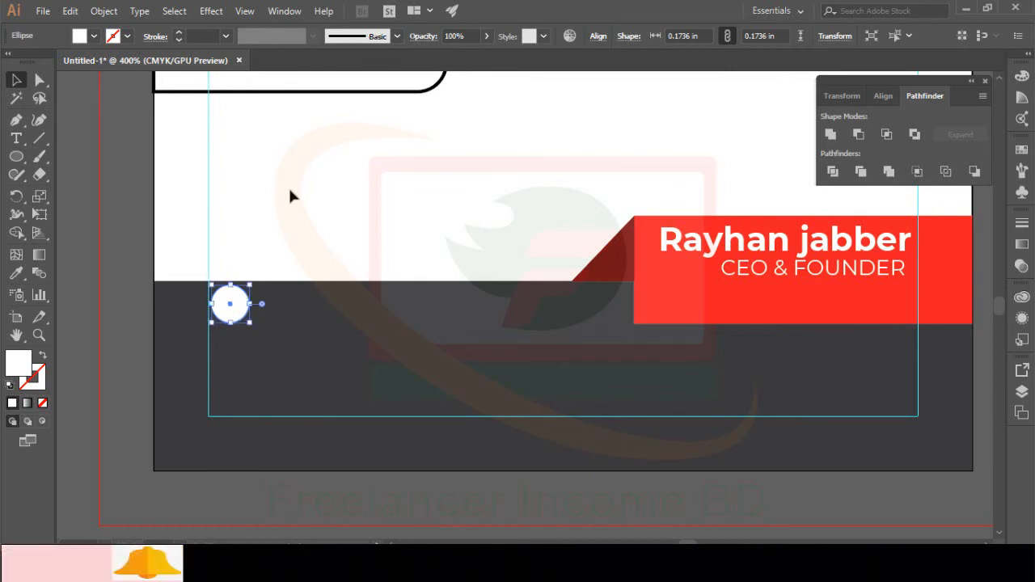
key("ctrl+d")
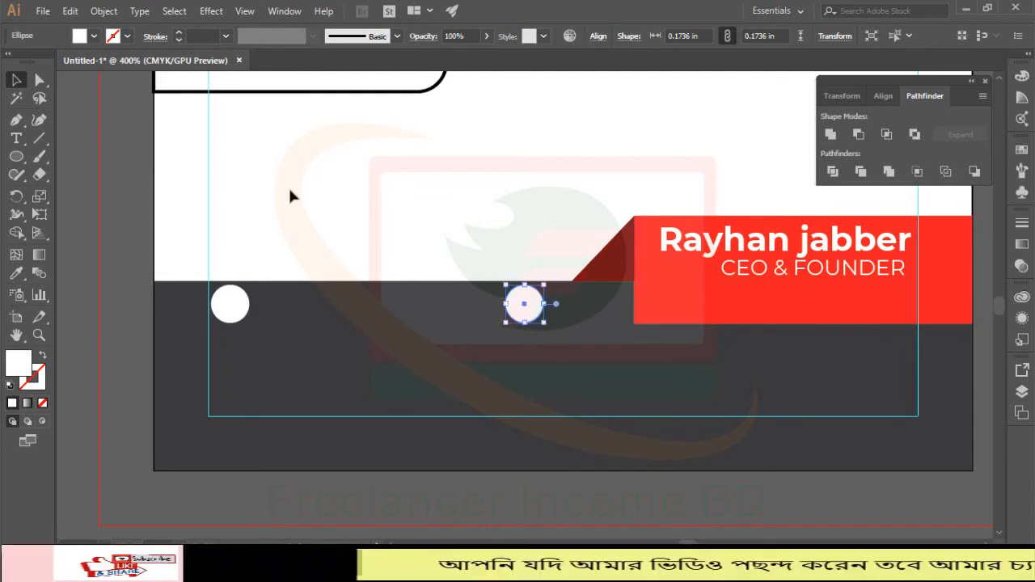
Step: Copy a circle under the left circle and move the middle circle down to the lower row
key("alt+Down")
key("Down")
key("Down")
key("Down")
key("Down")
key("Down")
key("Down")
key("Down")
key("Down")
key("Down")
key("Down")
key("Down")
key("Down")
key("Down")
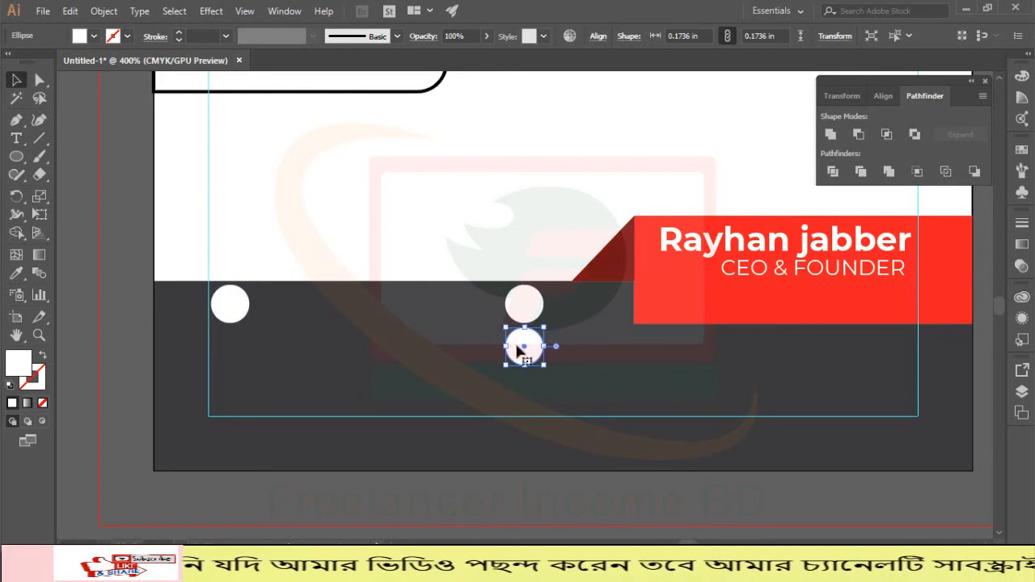
left_click_drag(522, 347, 227, 386)
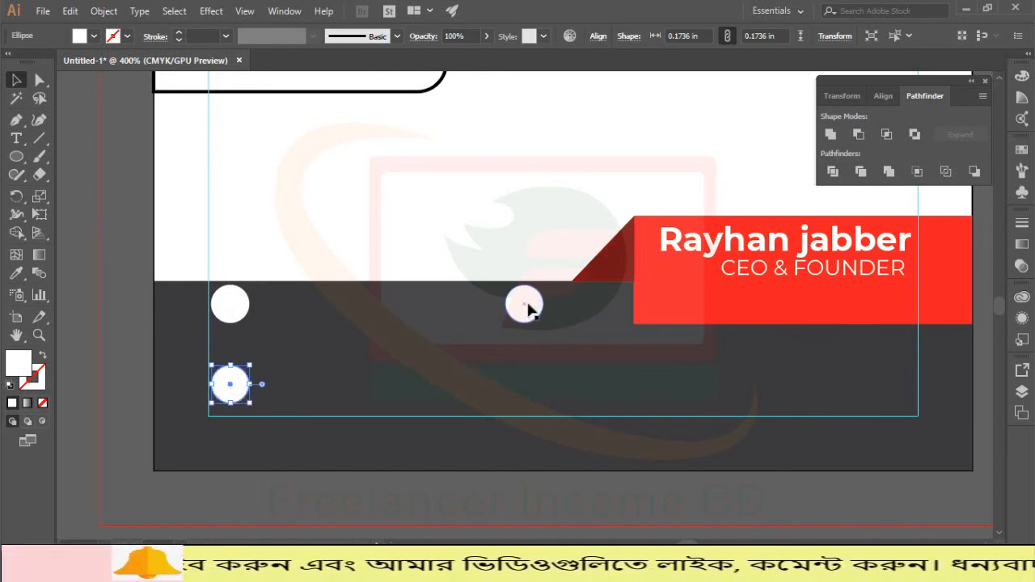
left_click_drag(524, 305, 527, 391)
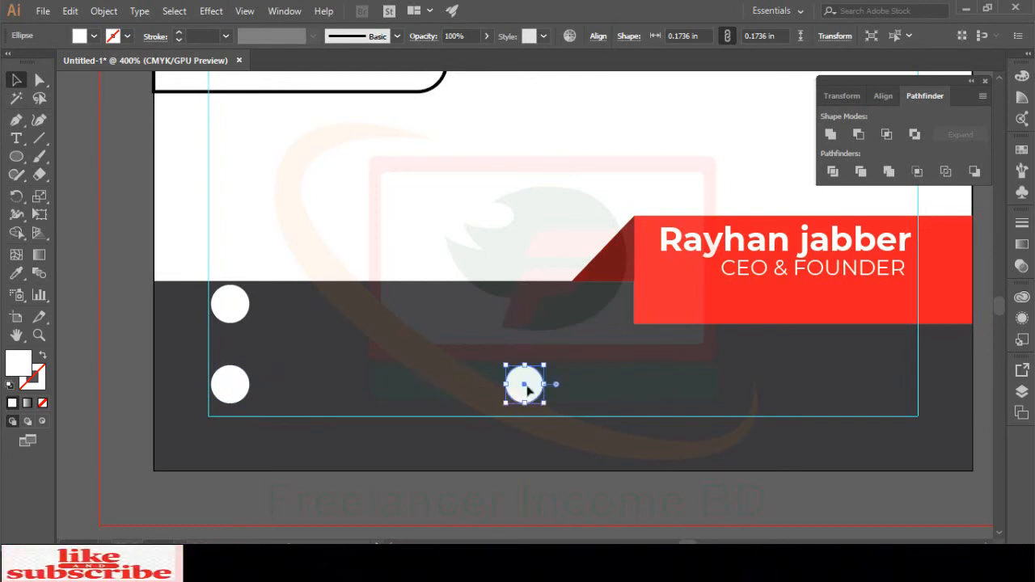
Step: Nudge the two left circles toward each other to even their spacing
left_click(445, 210)
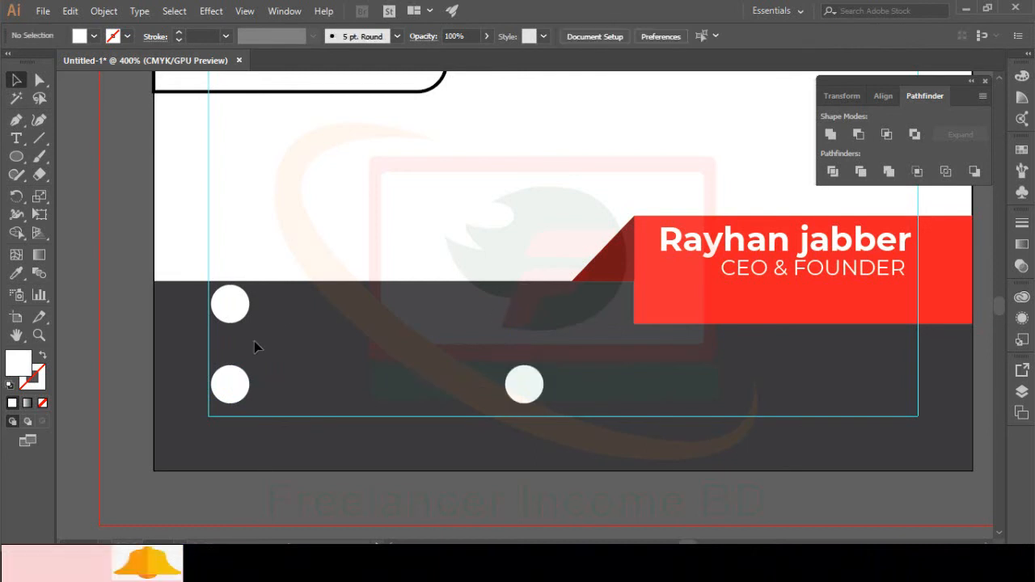
left_click(230, 307)
key("Down")
key("Down")
key("Down")
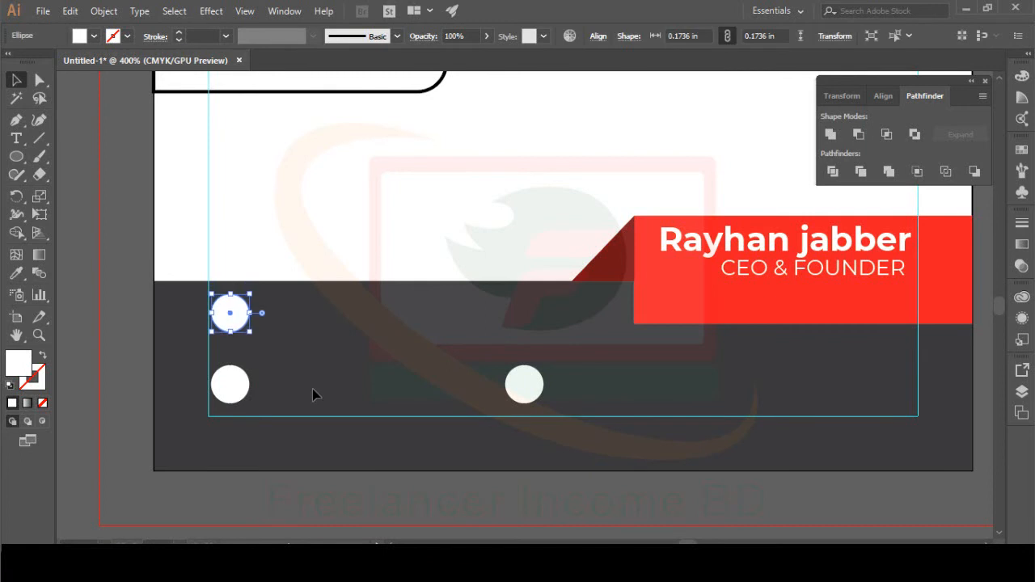
left_click(230, 386)
key("Up")
key("Up")
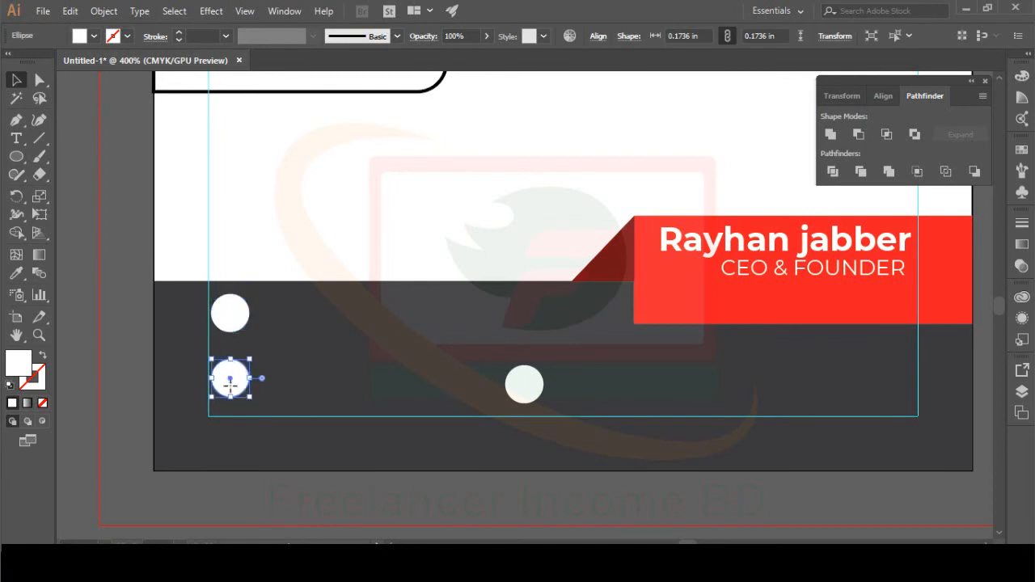
left_click(361, 194)
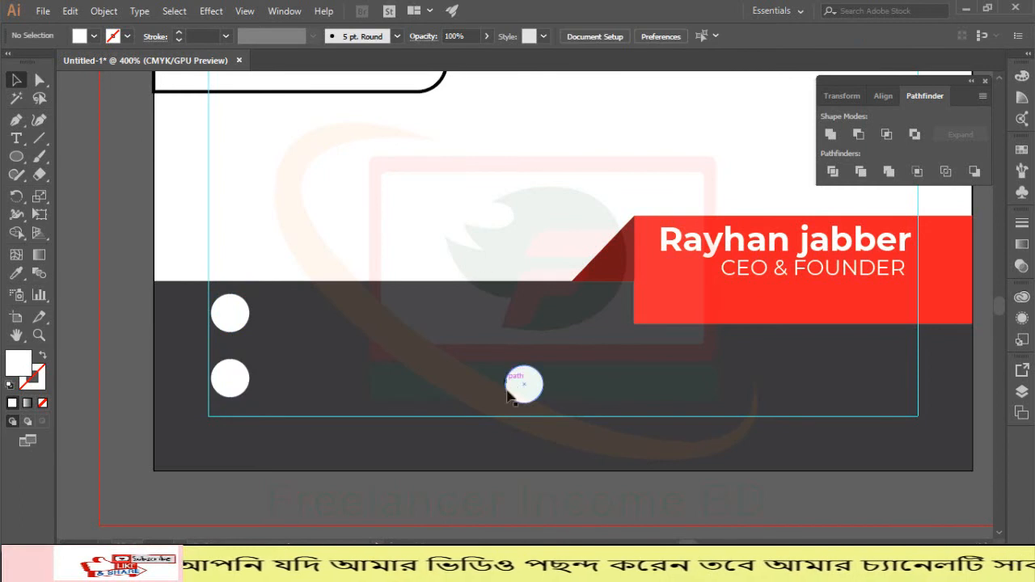
left_click(515, 386)
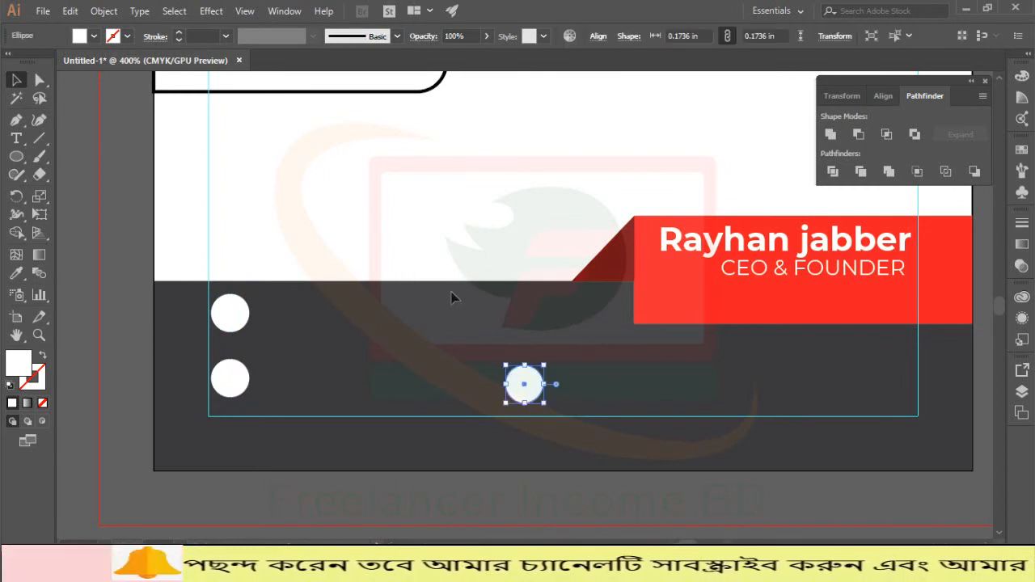
left_click(280, 212)
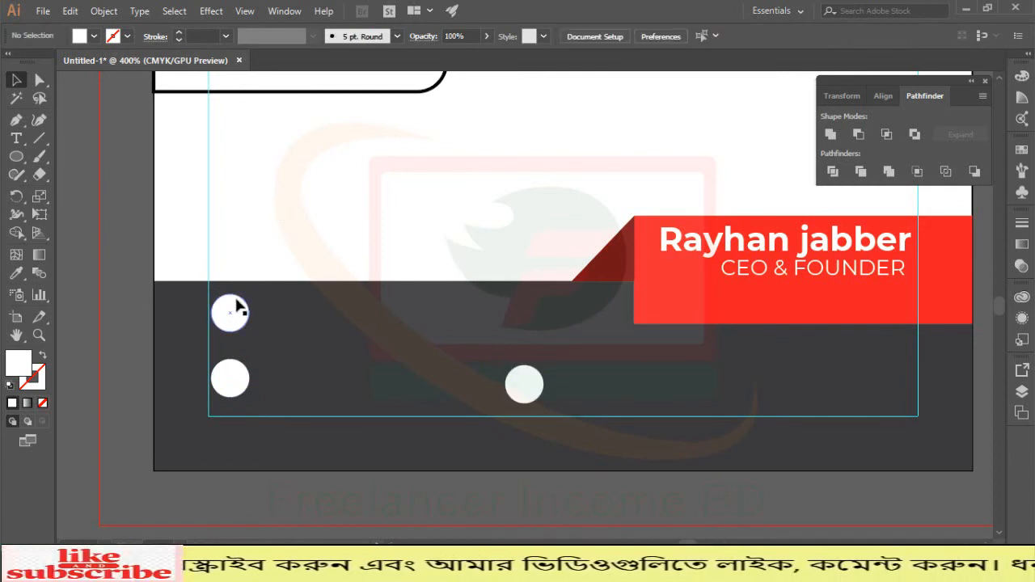
Step: Look over the File menu and the top-left white circle without changing anything
left_click(42, 11)
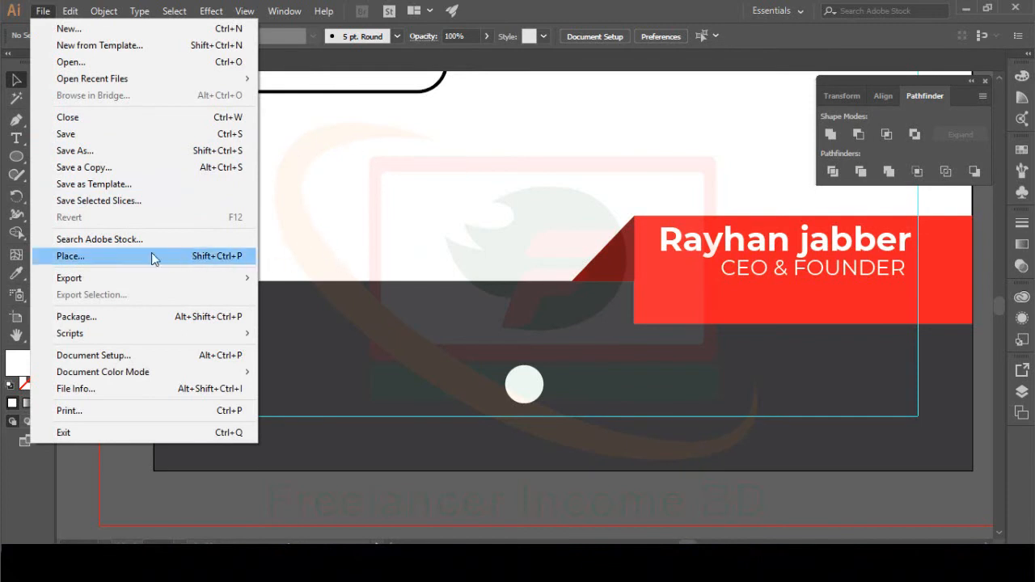
left_click(449, 220)
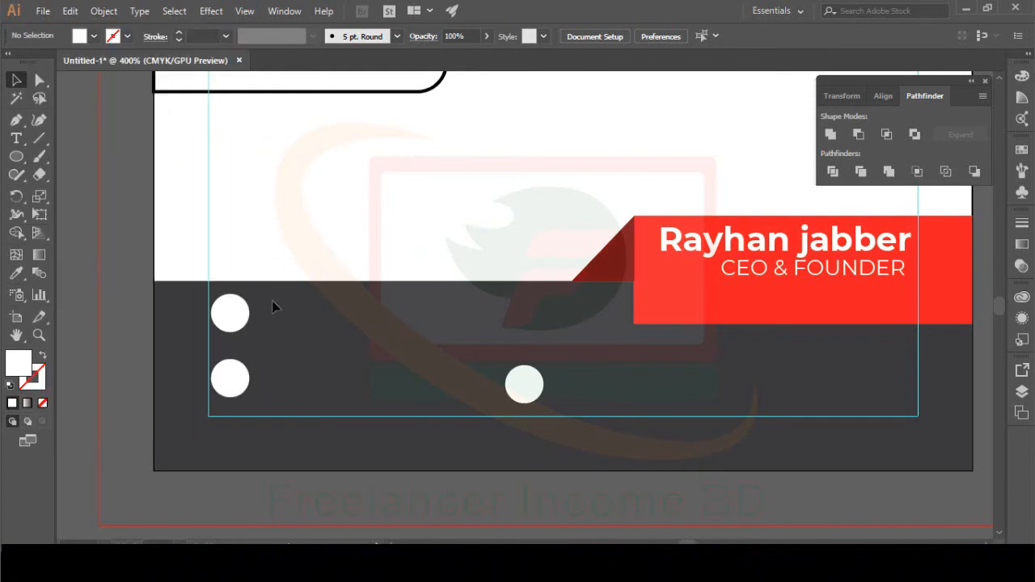
left_click(229, 312)
left_click(326, 203)
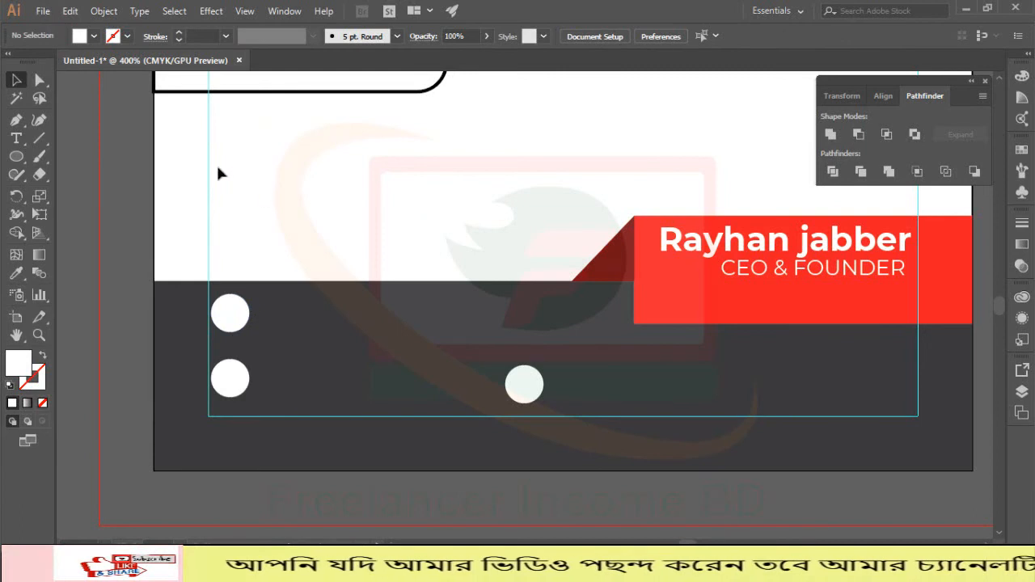
Step: Place the CALL phone icon from the E: drive's ICON folder onto the artboard
left_click(41, 12)
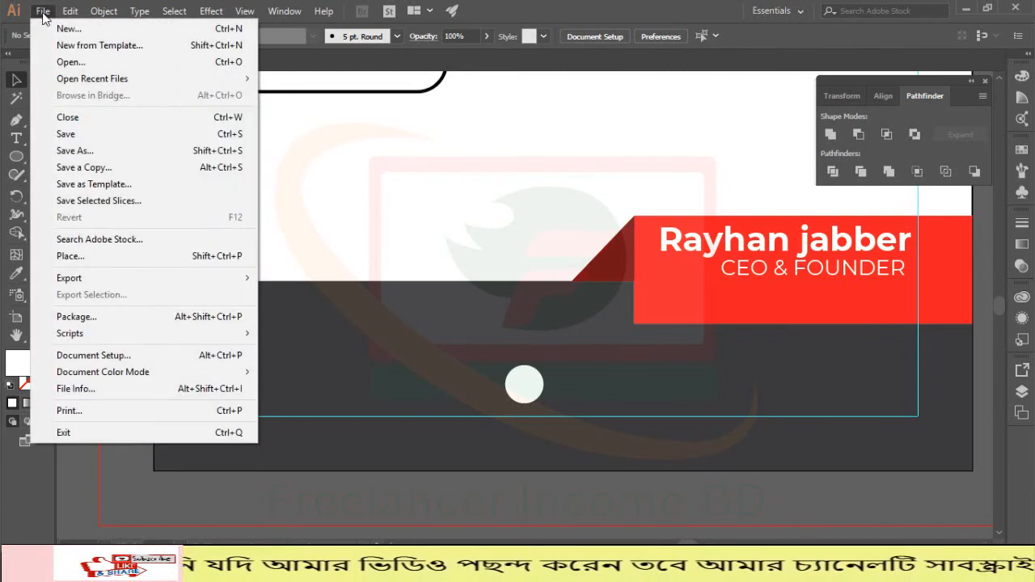
left_click(83, 257)
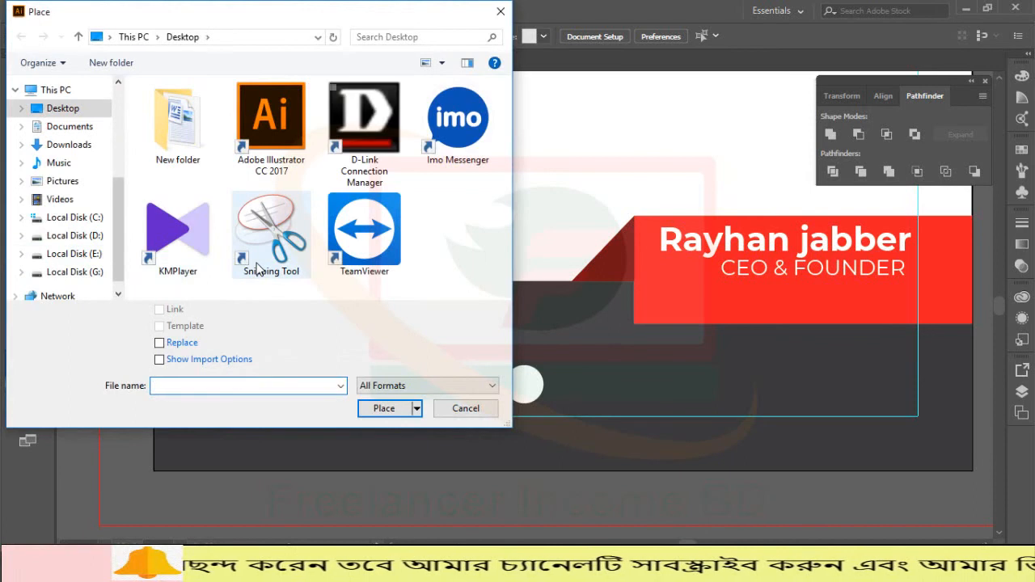
left_click(70, 272)
left_click(71, 254)
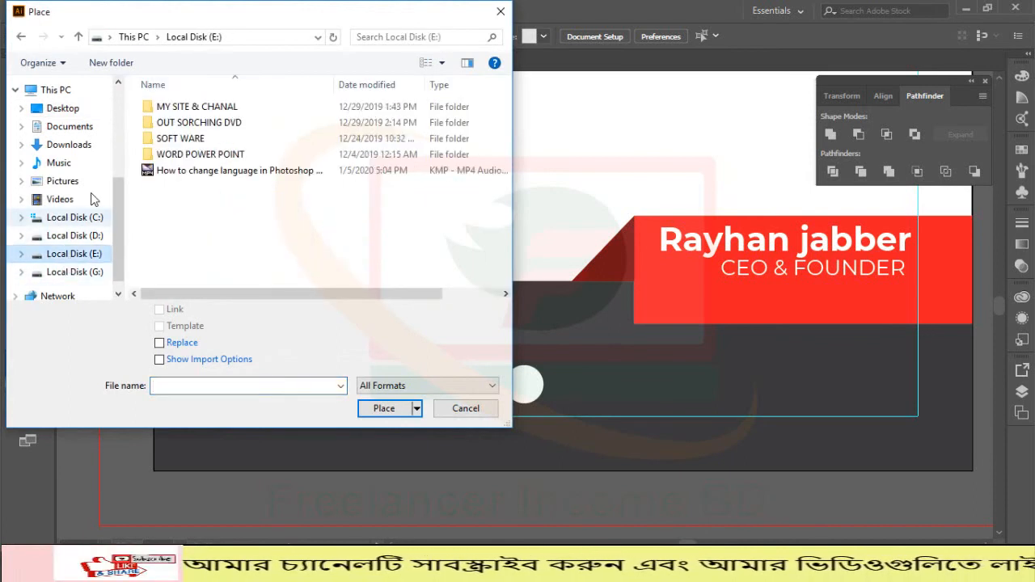
double_click(166, 106)
double_click(165, 109)
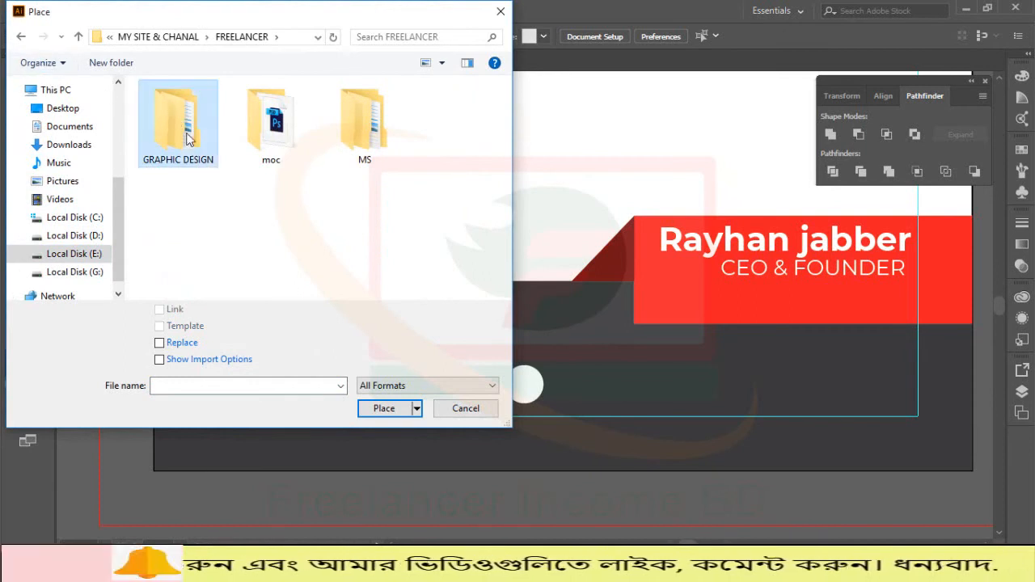
double_click(186, 136)
double_click(187, 138)
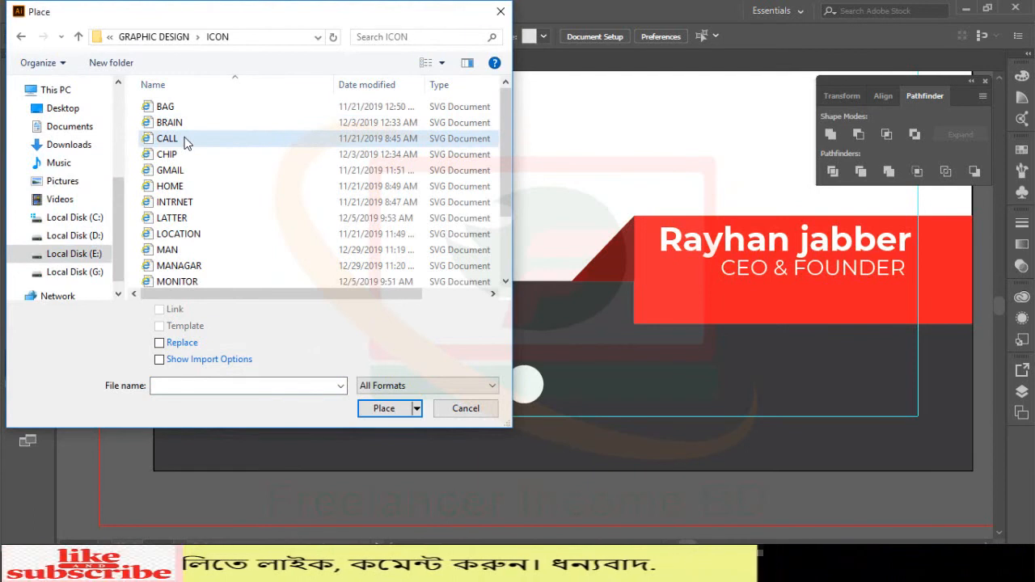
double_click(185, 138)
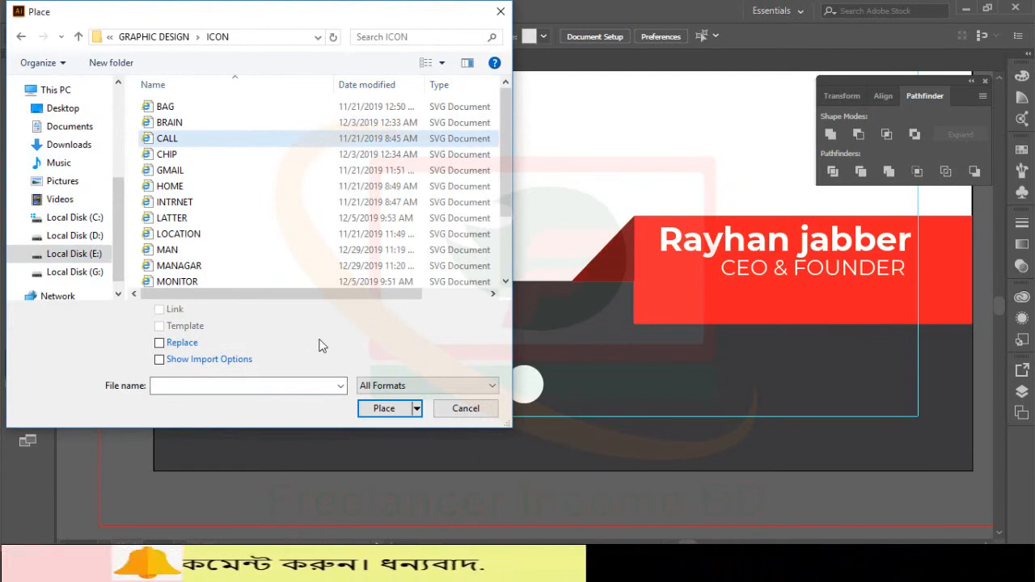
left_click(246, 324)
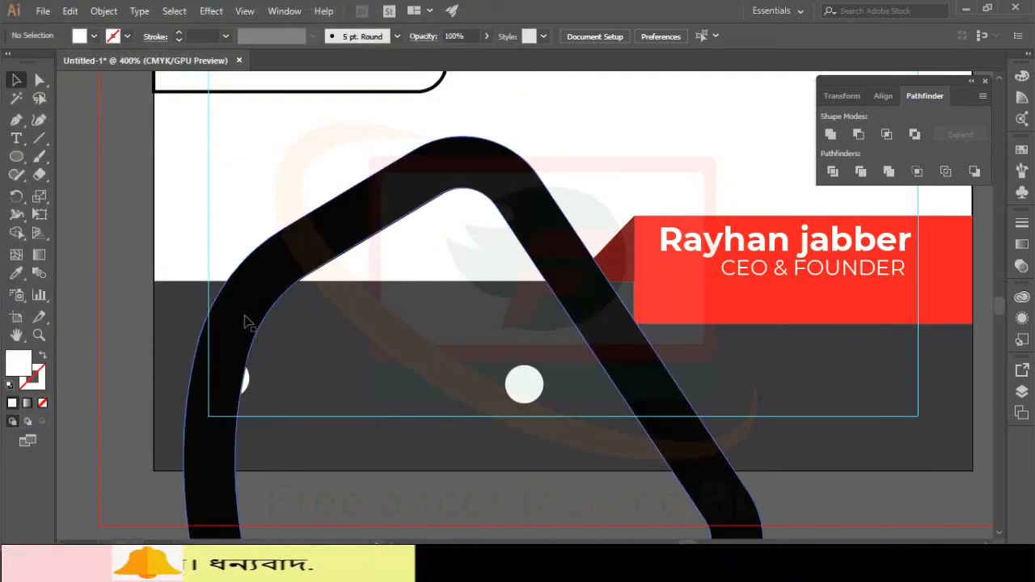
Step: Delete the oversized phone icon and scroll the card back into view
scroll(376, 211, "down", 10)
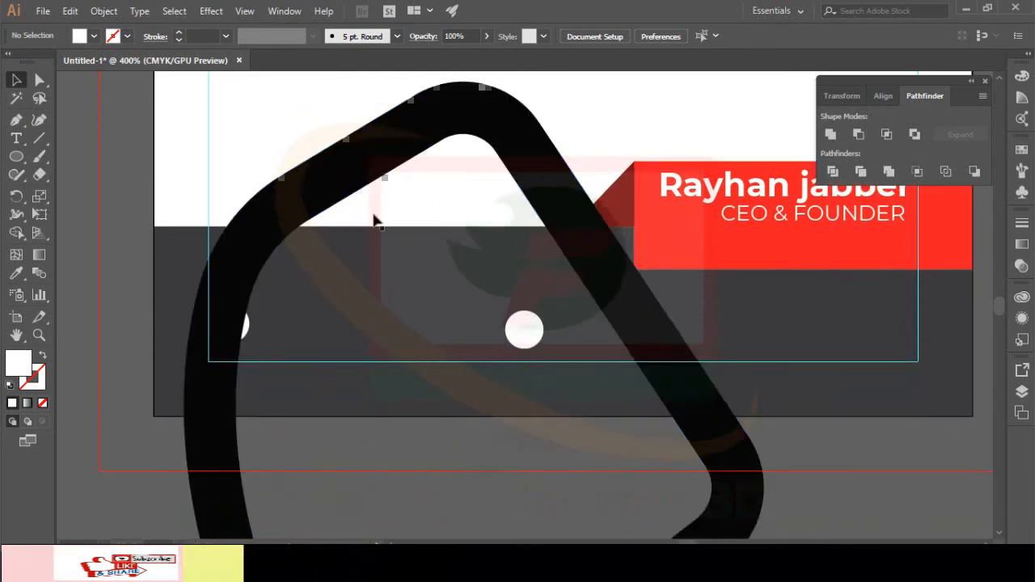
left_click(292, 379)
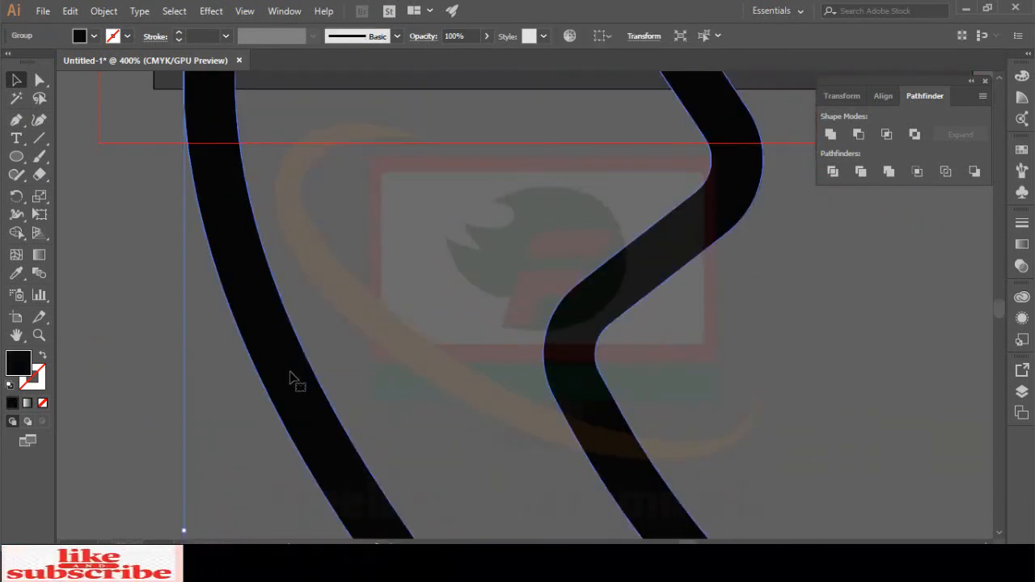
scroll(292, 379, "down", 12)
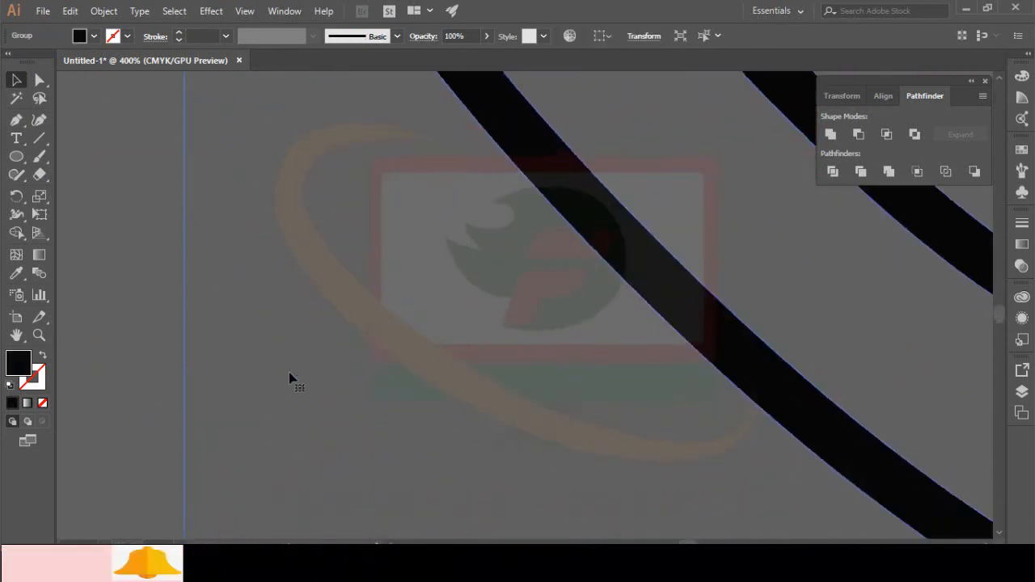
scroll(293, 378, "down", 4)
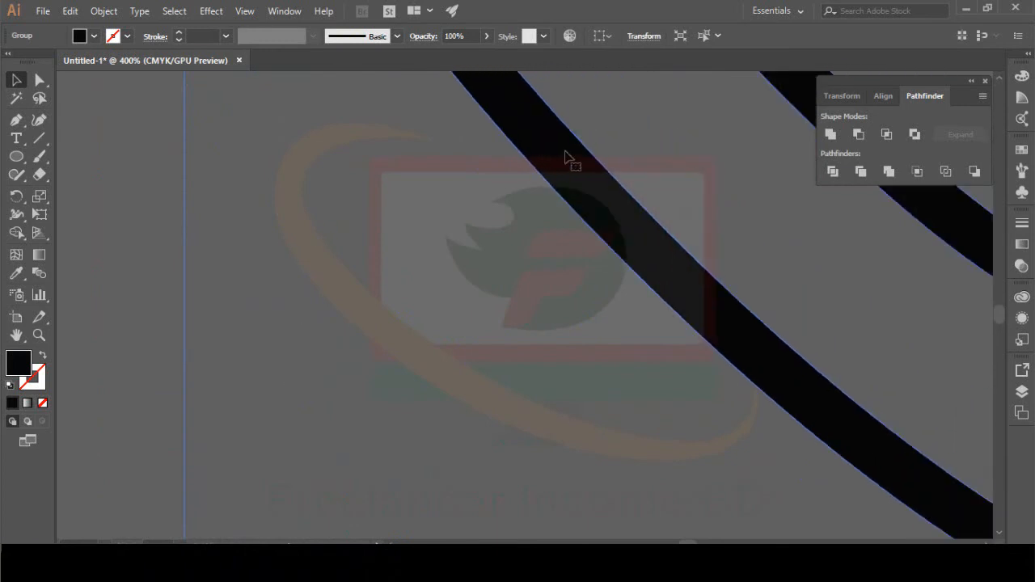
key("Delete")
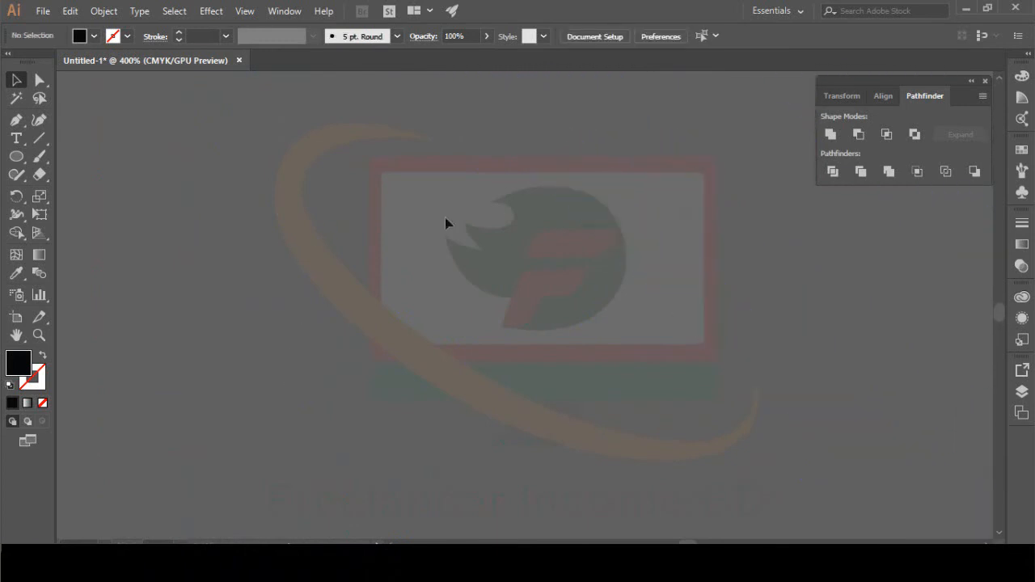
scroll(293, 156, "up", 10)
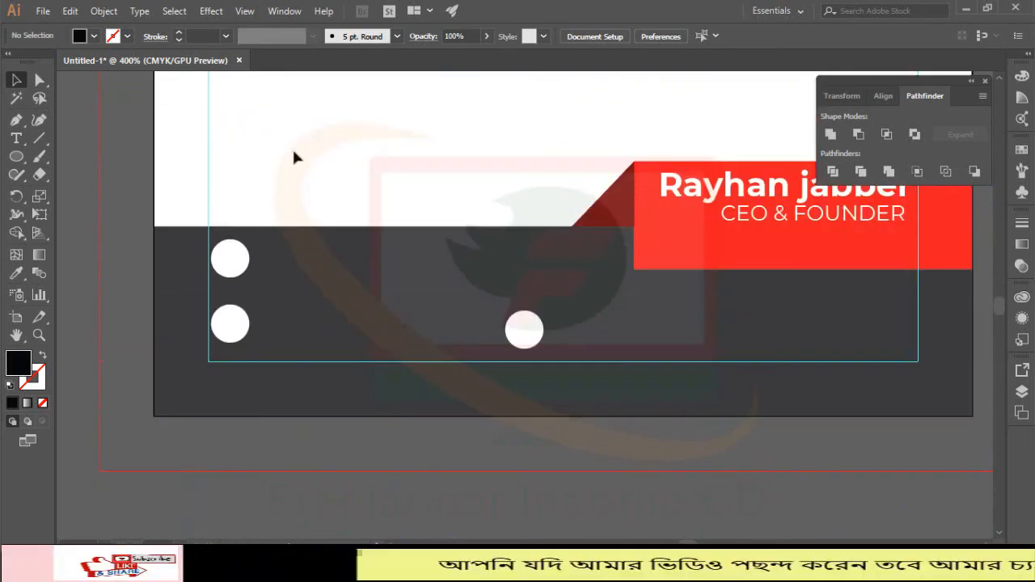
Step: Place CALL.svg sized to fit the top-left white circle, then zoom in on it
left_click(39, 11)
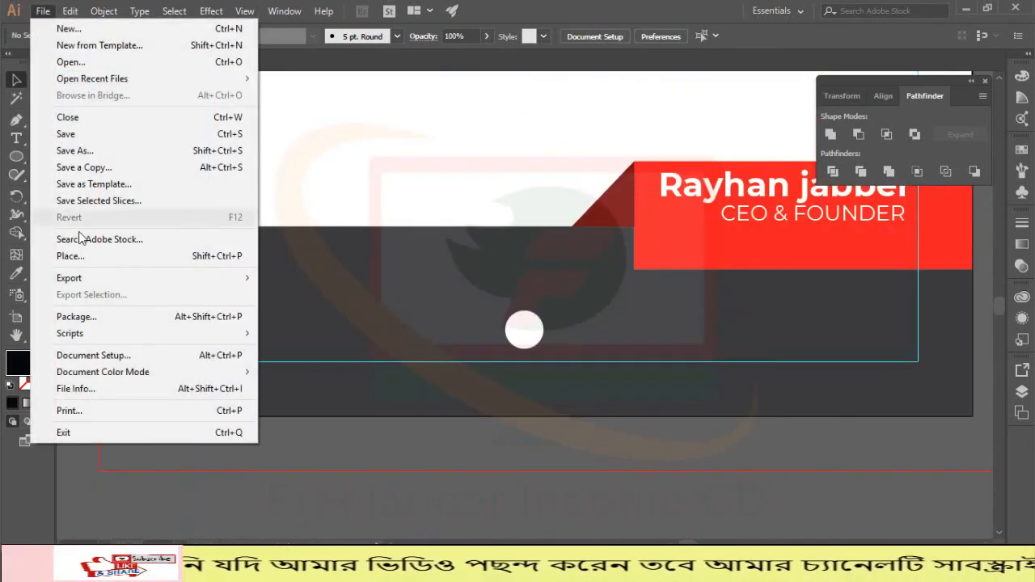
left_click(79, 255)
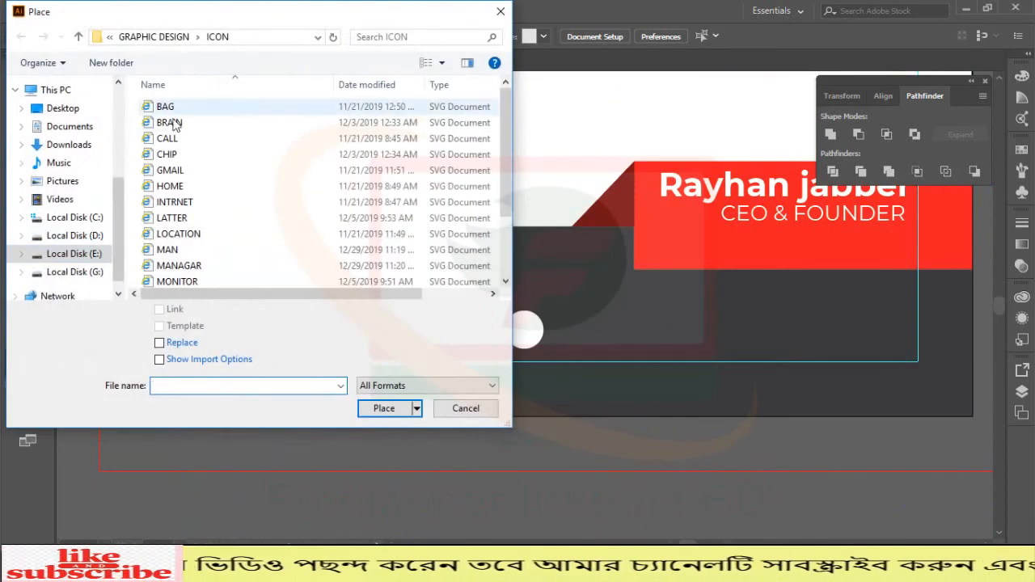
left_click(173, 142)
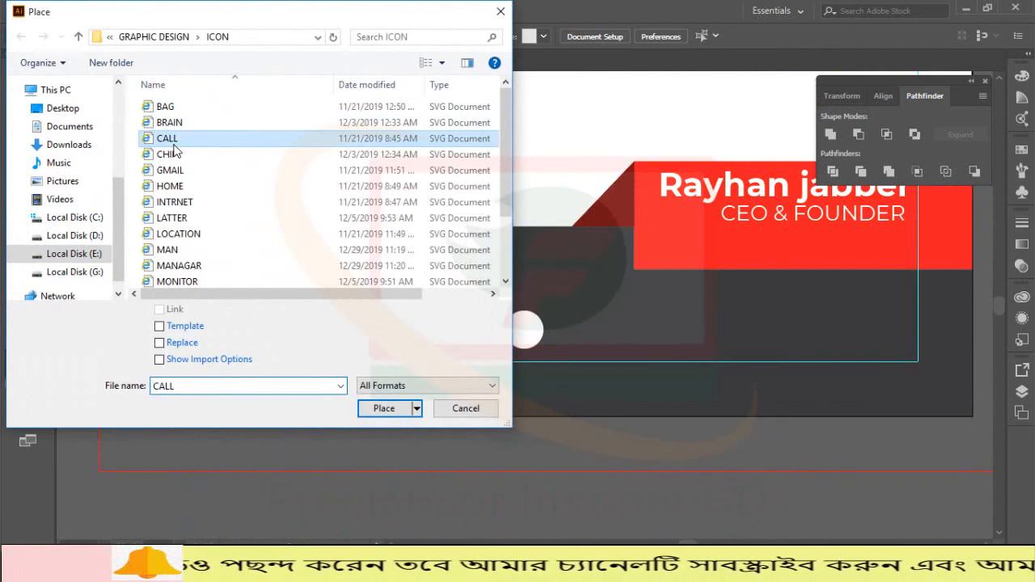
left_click(404, 409)
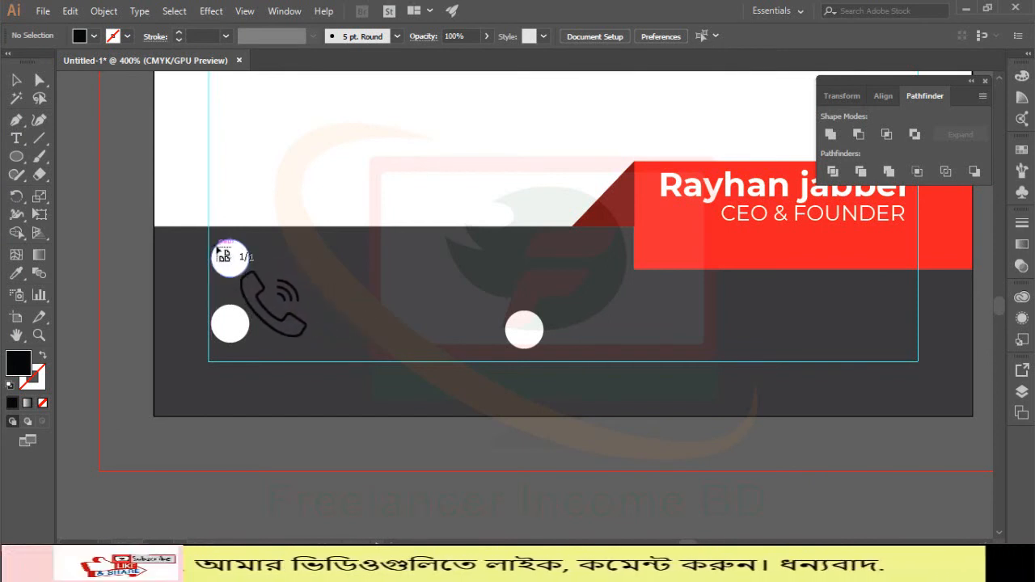
left_click_drag(216, 246, 248, 274)
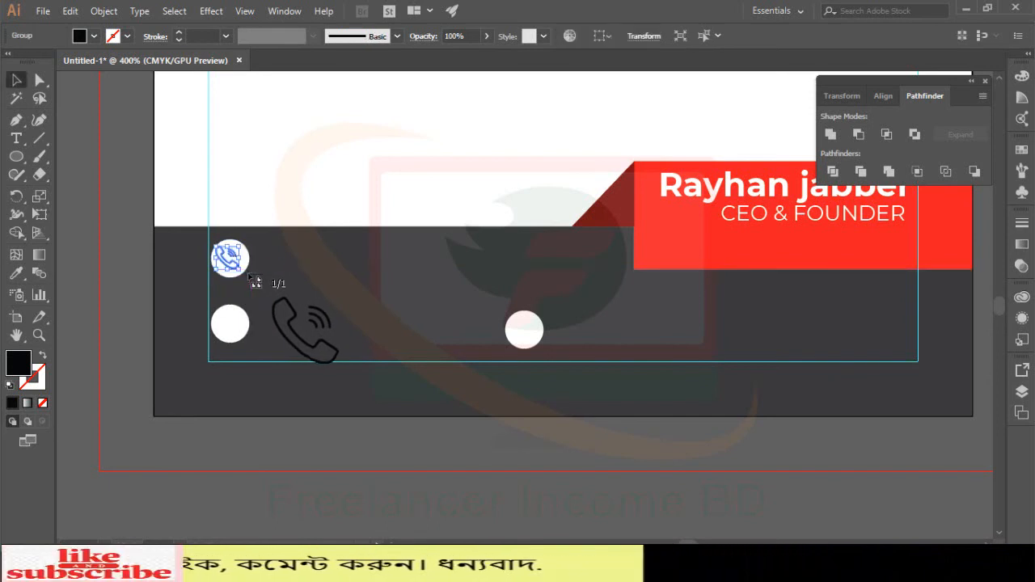
left_click(81, 119)
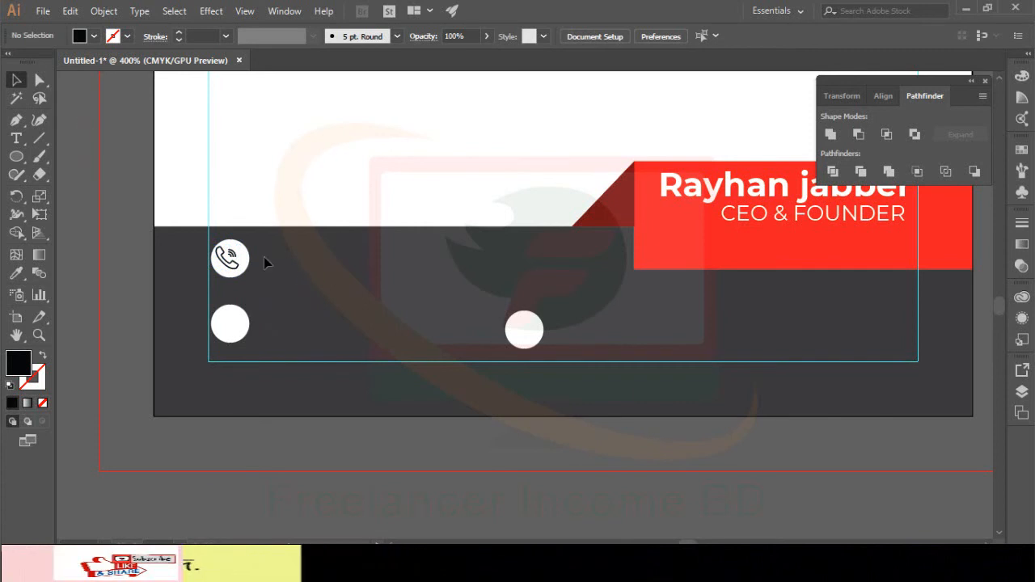
left_click_drag(229, 255, 228, 255)
key("ctrl+equal")
key("ctrl+equal")
key("ctrl+equal")
key("ctrl+equal")
key("ctrl+equal")
key("ctrl+equal")
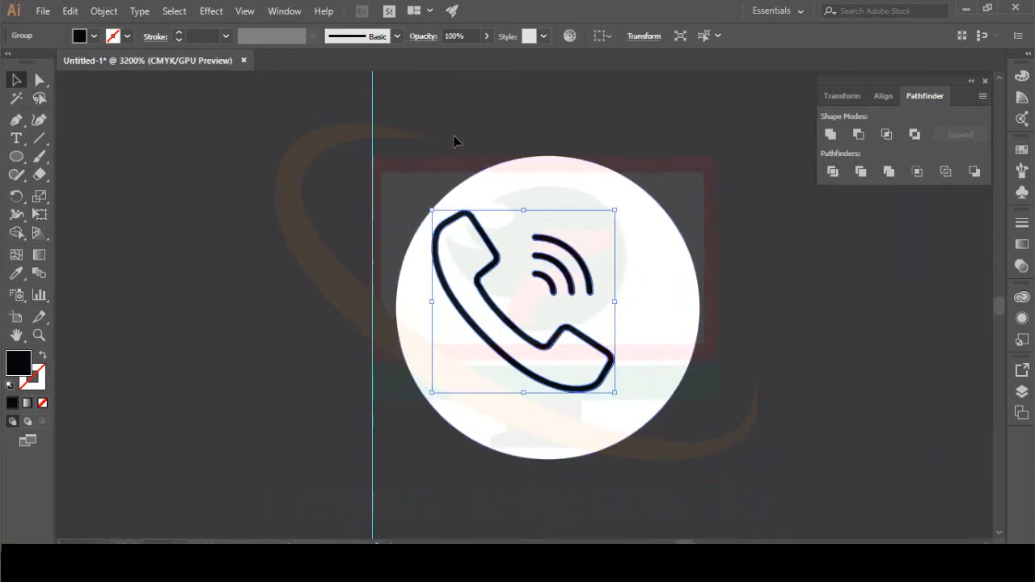
Step: Nudge the phone icon right inside its circle, then undo the move
left_click(686, 158)
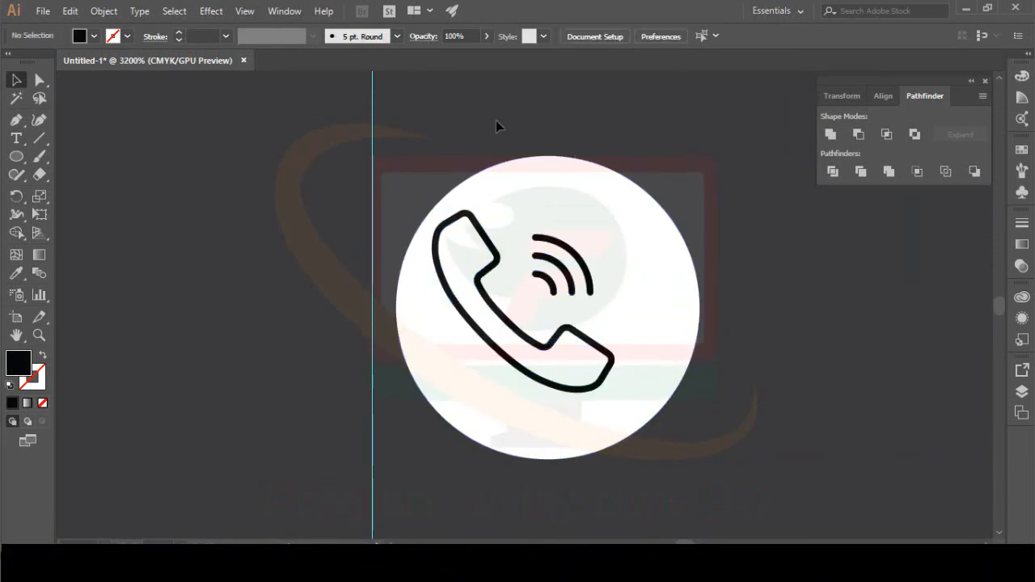
left_click(540, 178)
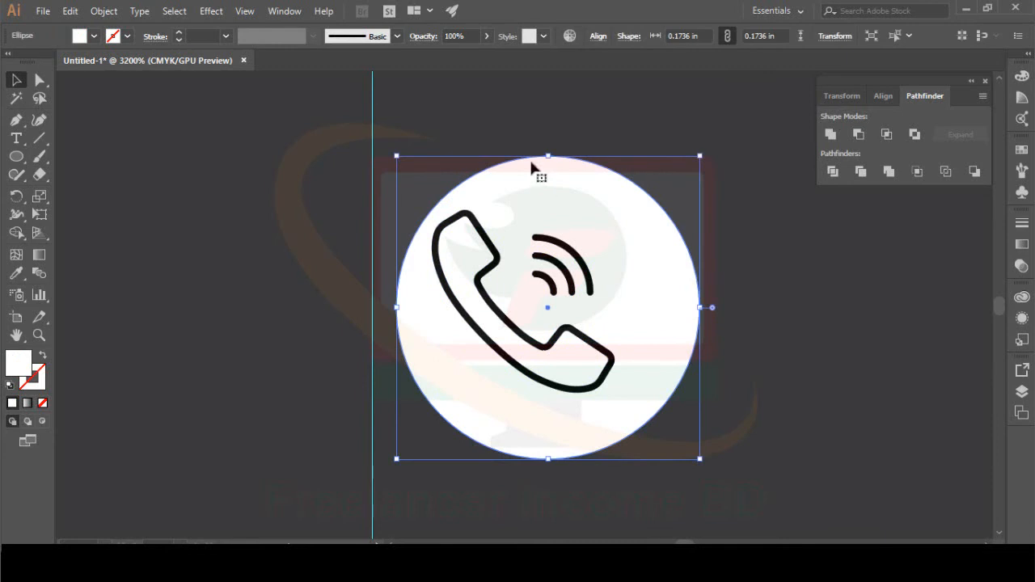
key("ctrl+shift+a")
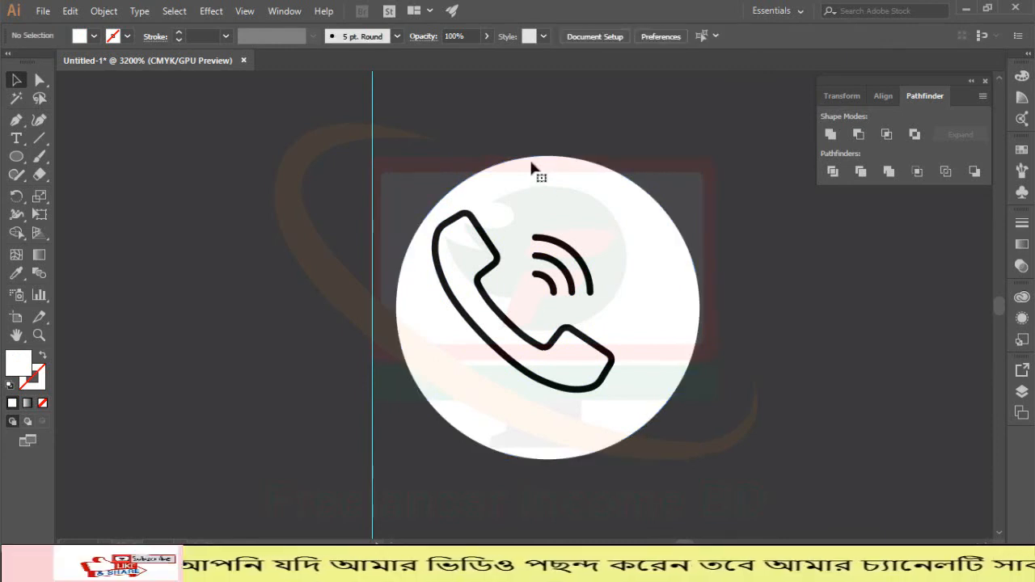
left_click_drag(489, 269, 502, 272)
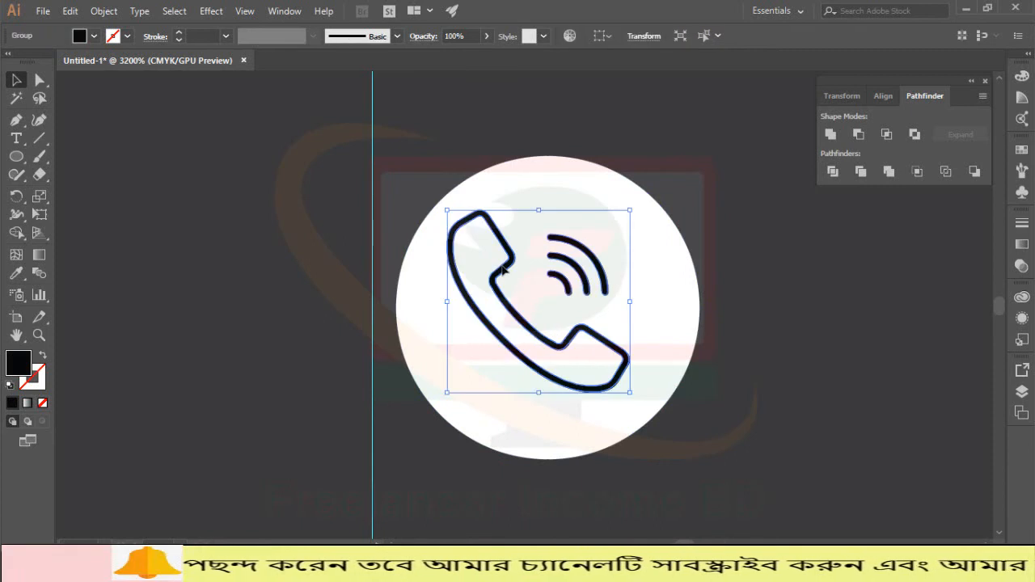
left_click(755, 307)
key("ctrl+z")
key("ctrl+z")
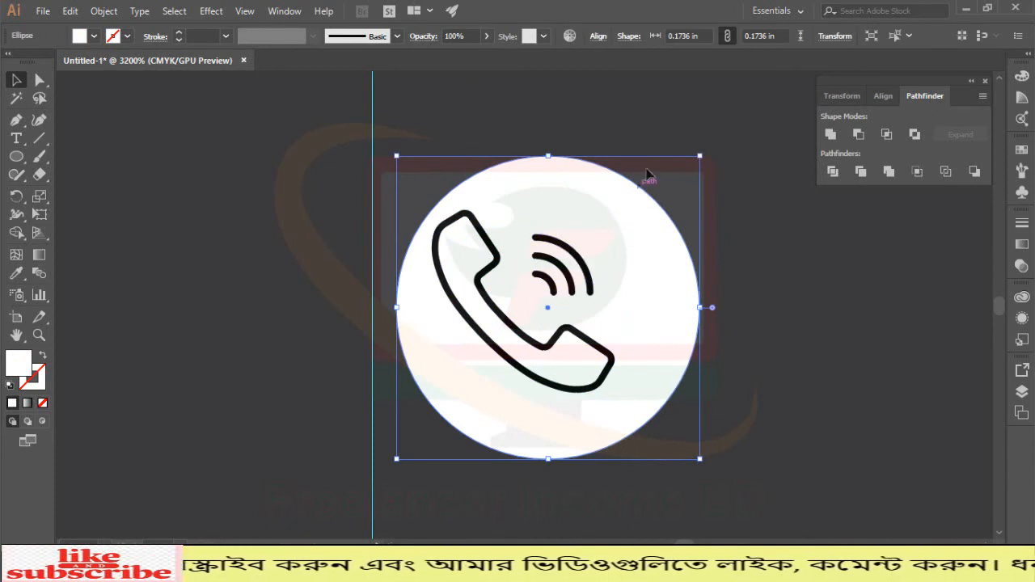
Step: Try centring the icon and circle horizontally and vertically, undoing both results
left_click(493, 264, "shift")
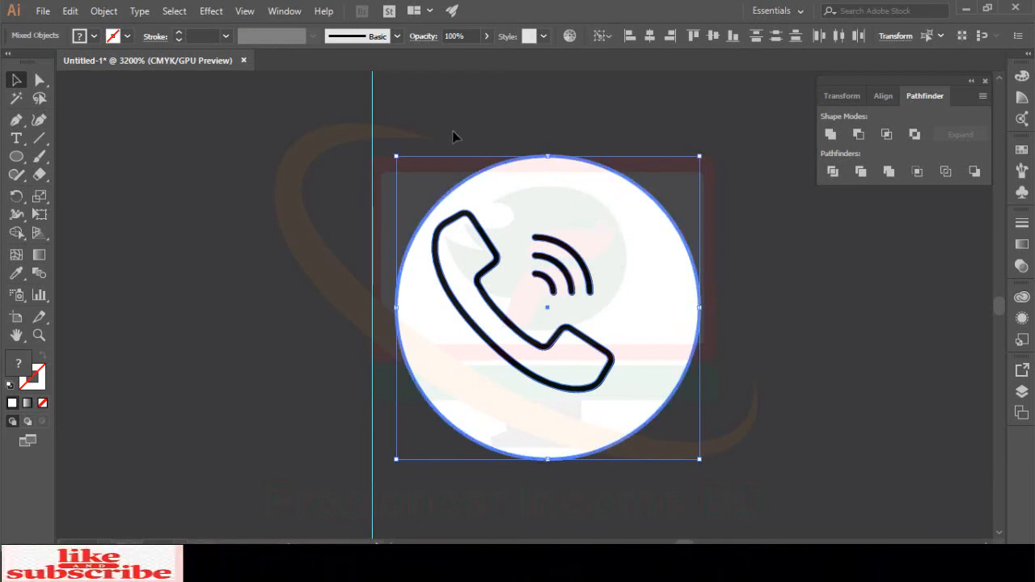
left_click(889, 99)
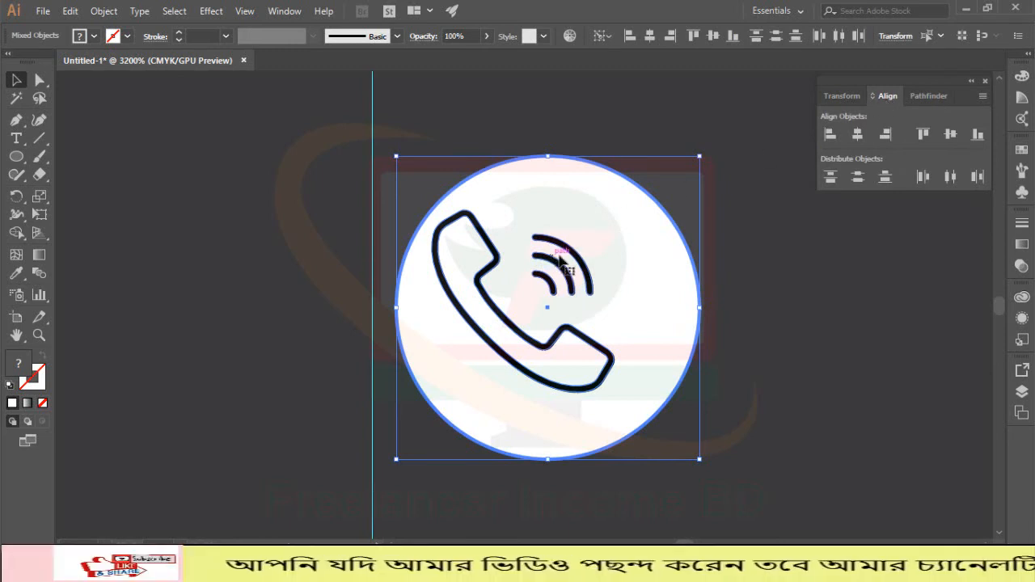
left_click(851, 137)
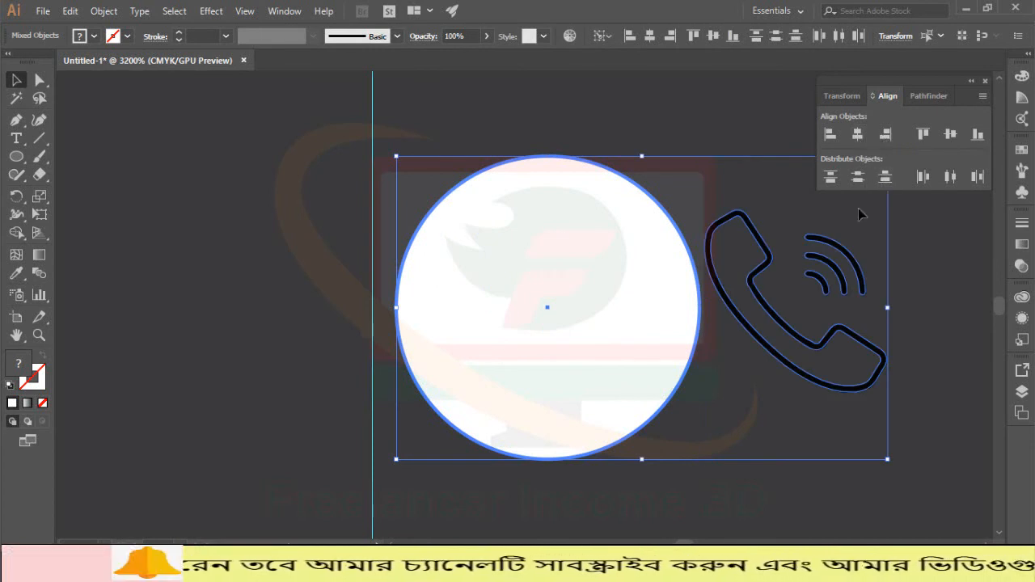
key("ctrl+z")
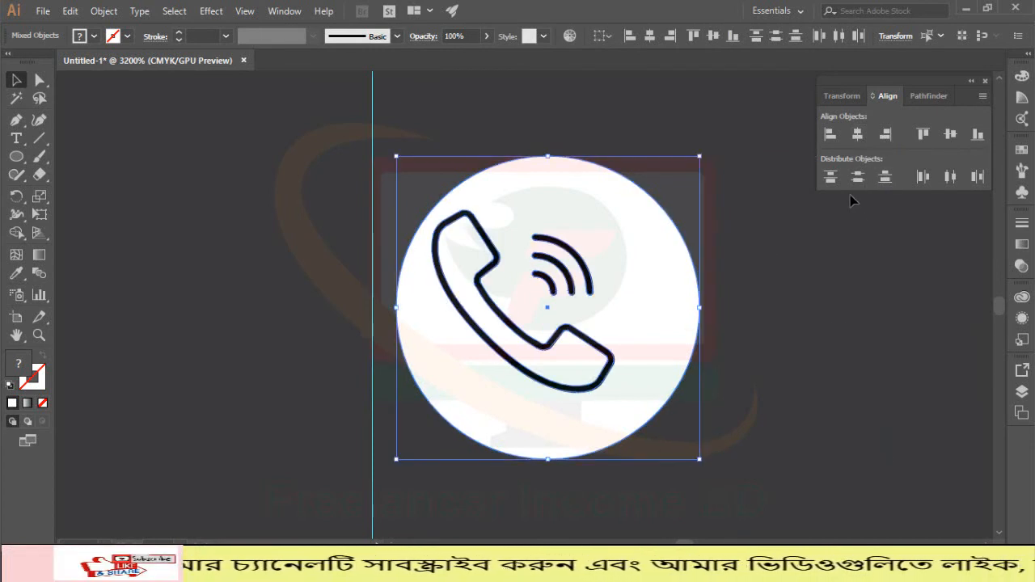
left_click(950, 135)
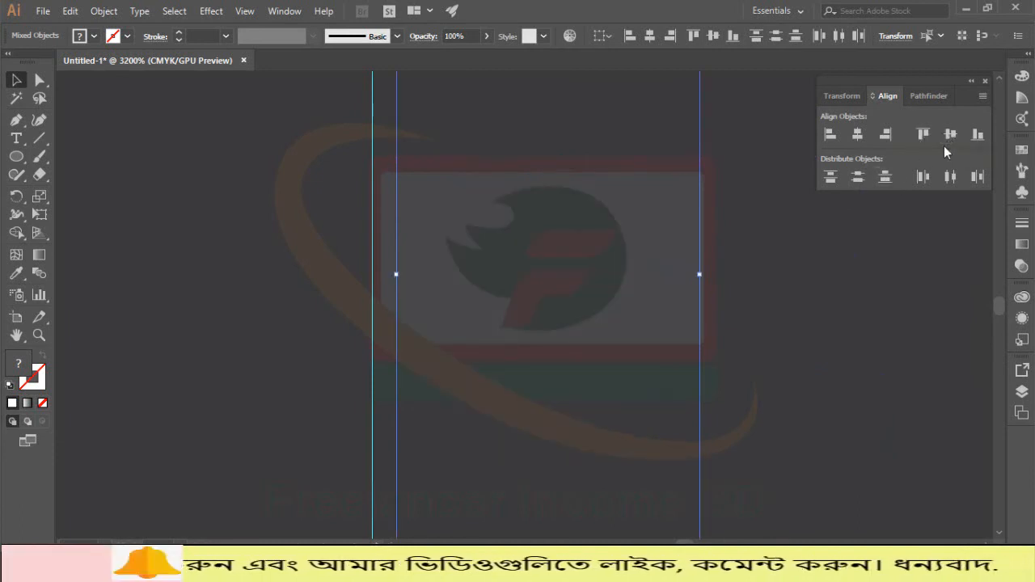
key("ctrl+z")
Step: Drag the phone icon to the circle's centre, then marquee-select and hide it
left_click(796, 307)
left_click(588, 301)
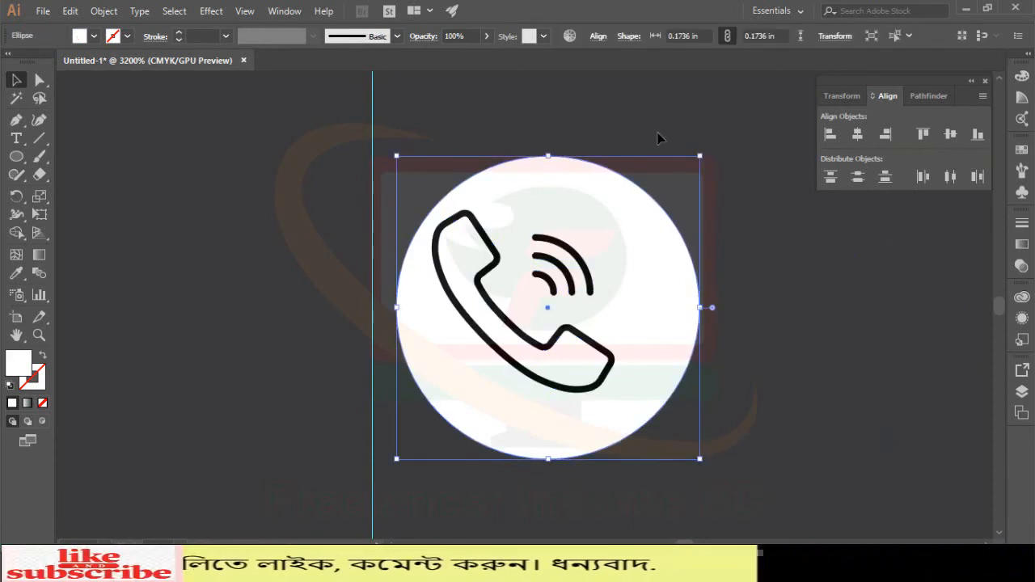
left_click(621, 171)
left_click(668, 254)
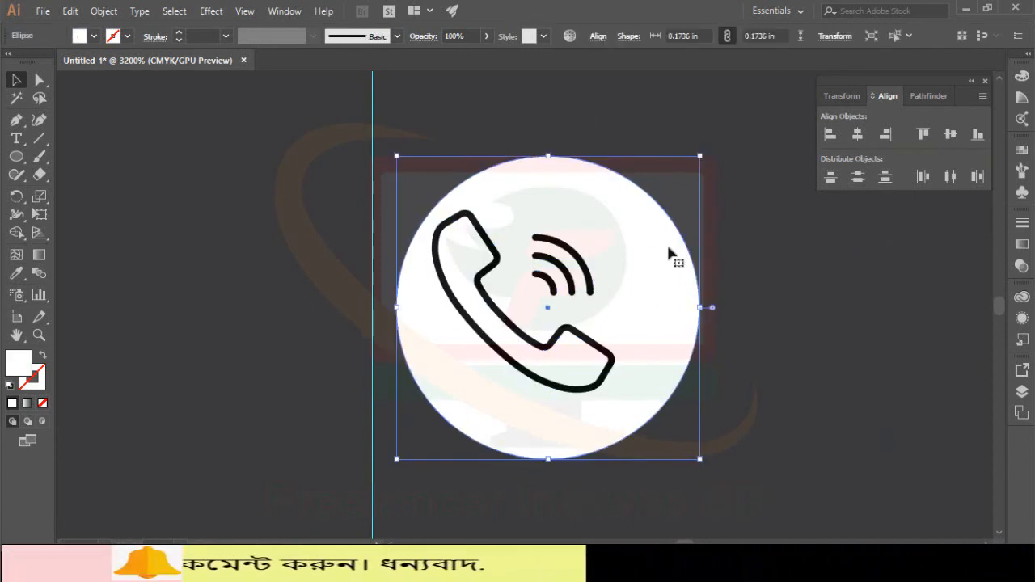
key("ctrl+2")
left_click_drag(495, 273, 518, 275)
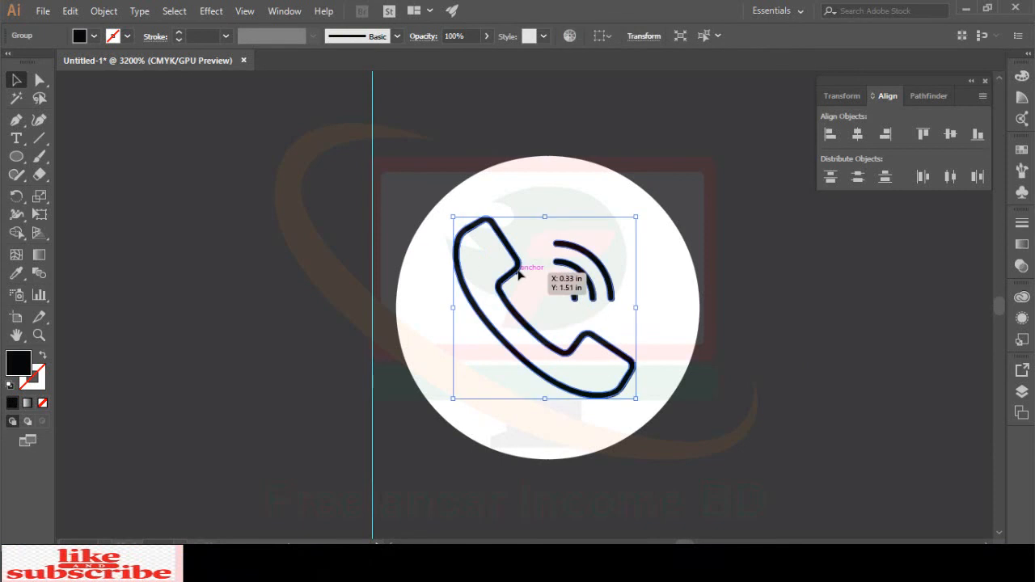
left_click(779, 292)
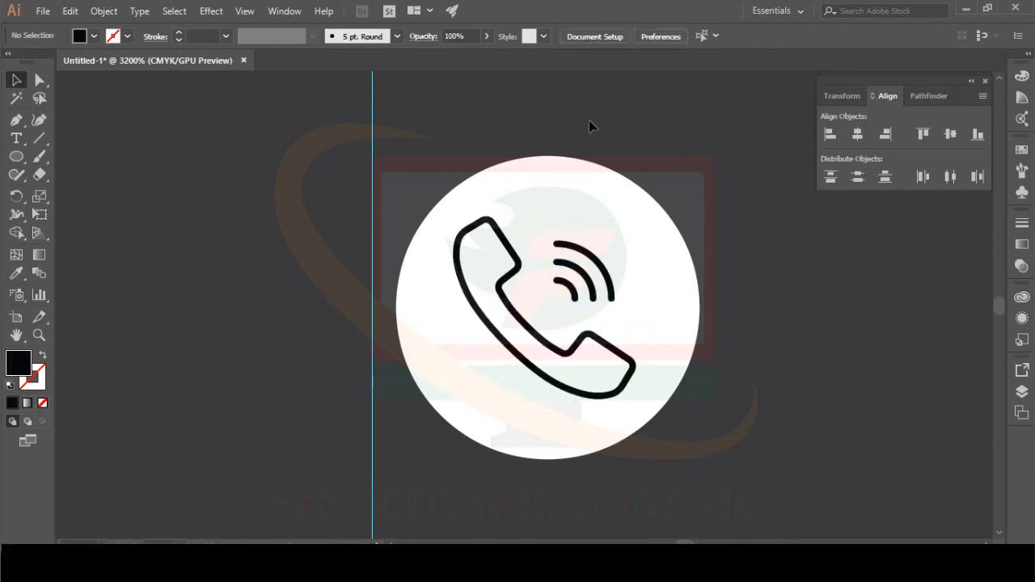
left_click_drag(611, 117, 527, 375)
key("ctrl+shift+a")
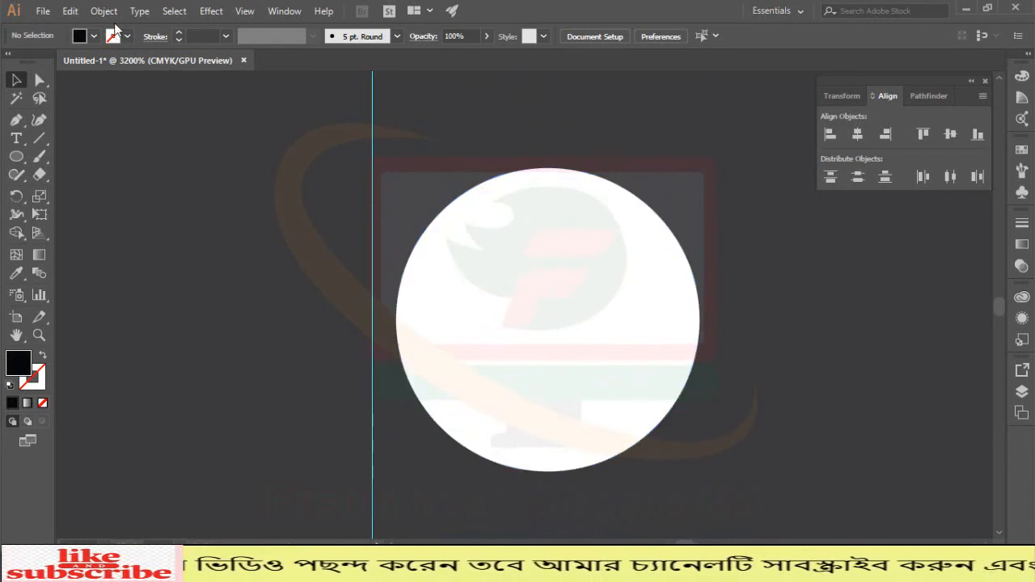
Step: Place the INTRNET globe icon in the lower-left white circle and nudge it lower to centre it
left_click(42, 12)
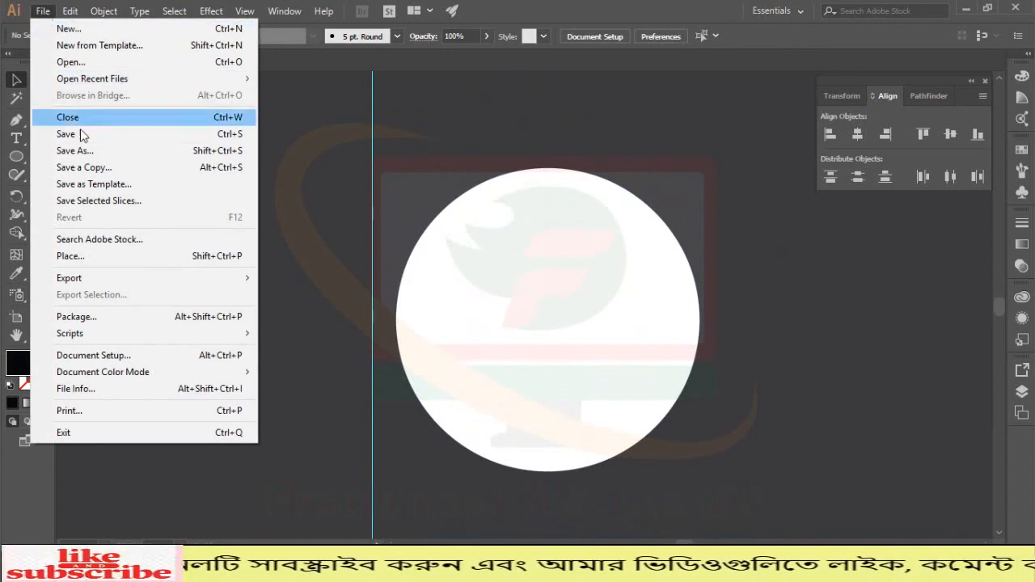
left_click(75, 256)
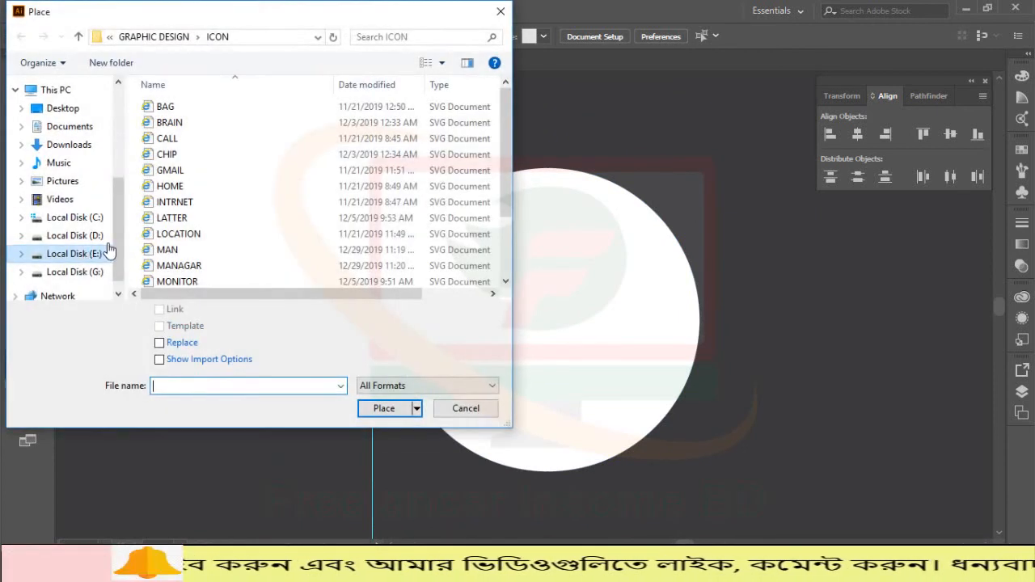
scroll(198, 202, "down", 1)
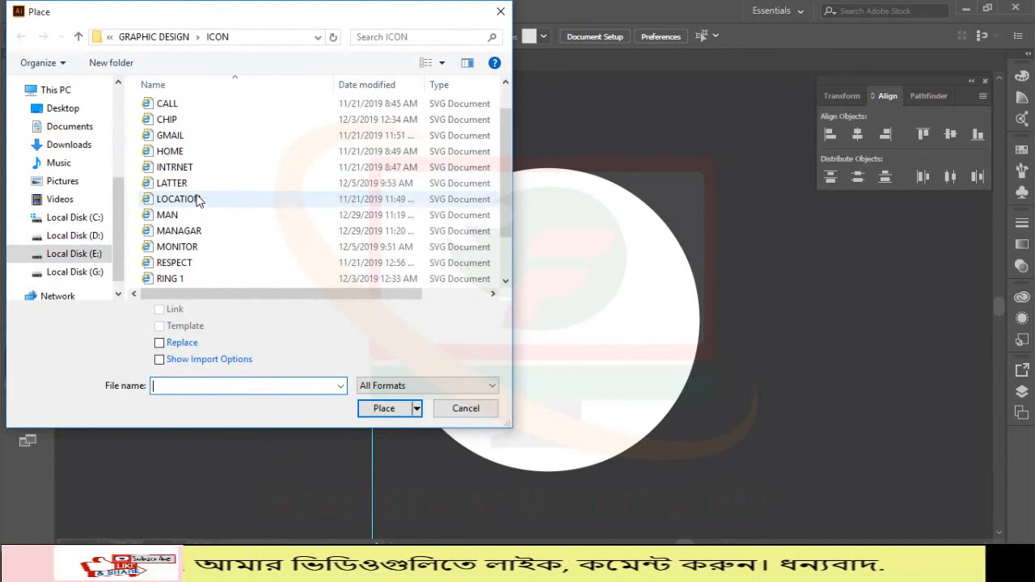
double_click(203, 170)
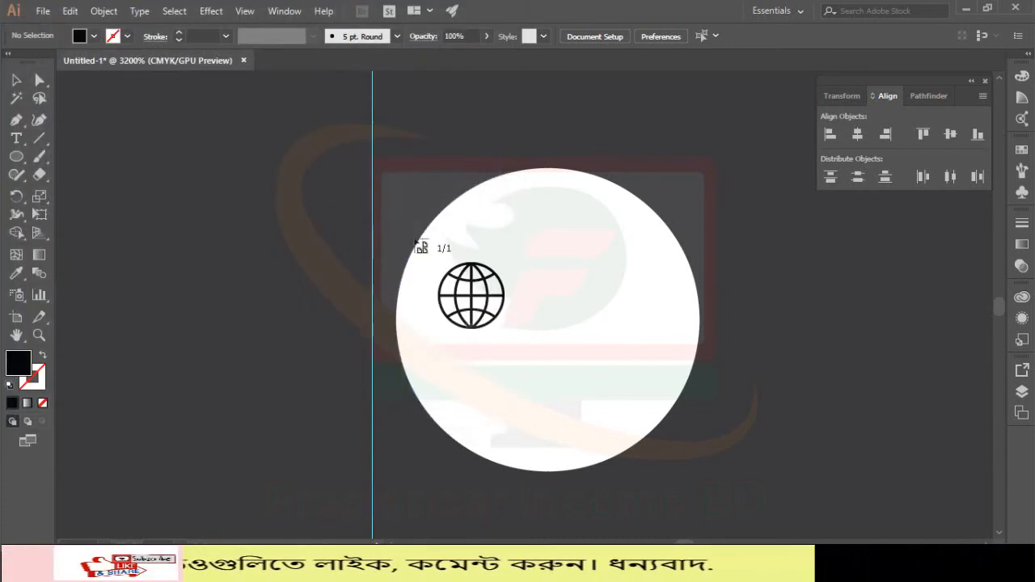
mouse_move(446, 211)
left_mouse_down()
mouse_move(588, 378)
mouse_move(656, 489)
left_mouse_up()
left_click_drag(531, 297, 530, 306)
key("ctrl+z")
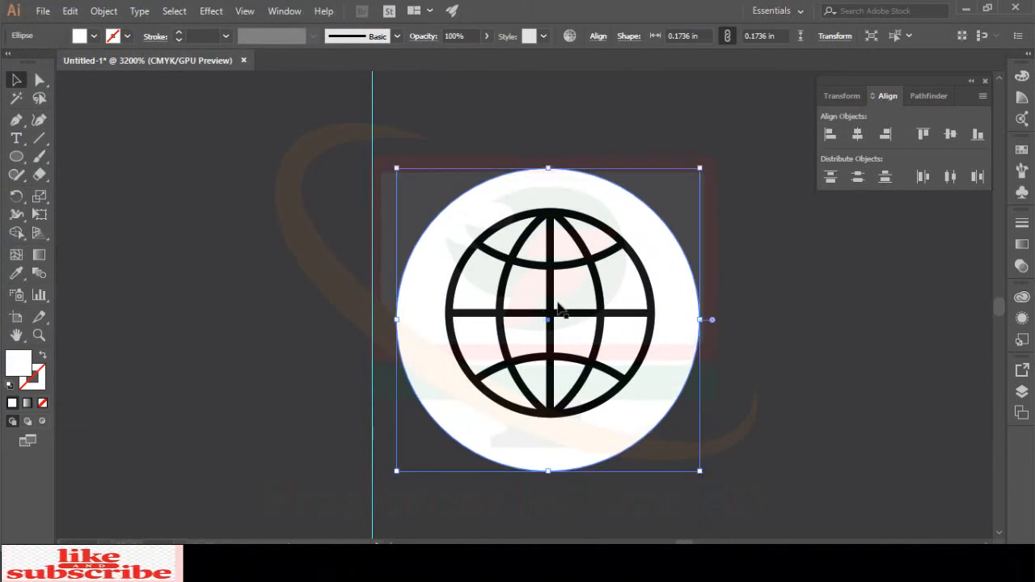
left_click(802, 302)
left_click_drag(550, 281, 556, 302)
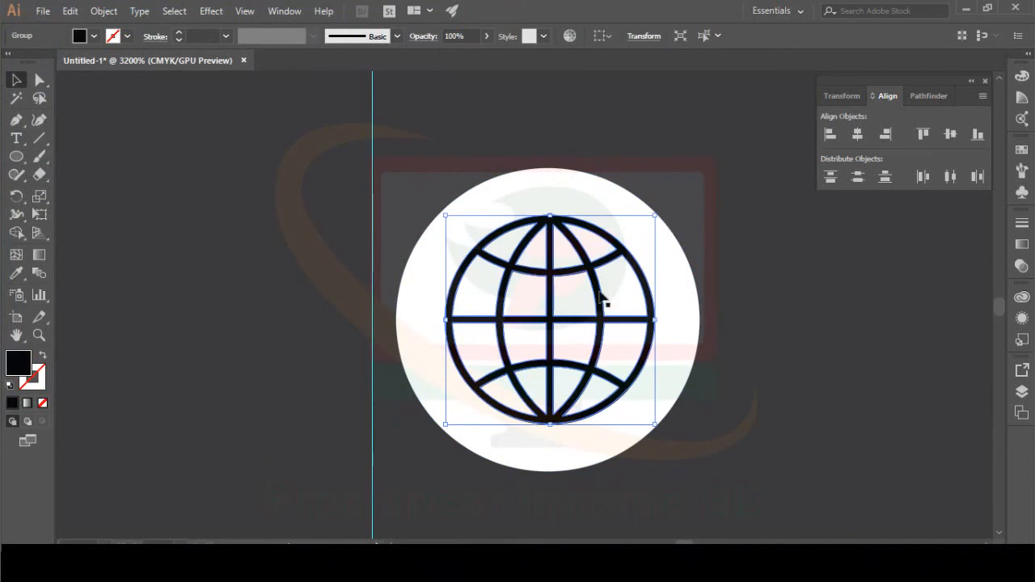
left_click(757, 301)
Step: Zoom out and pan to bring the empty third circle into view
scroll(783, 293, "down", 5)
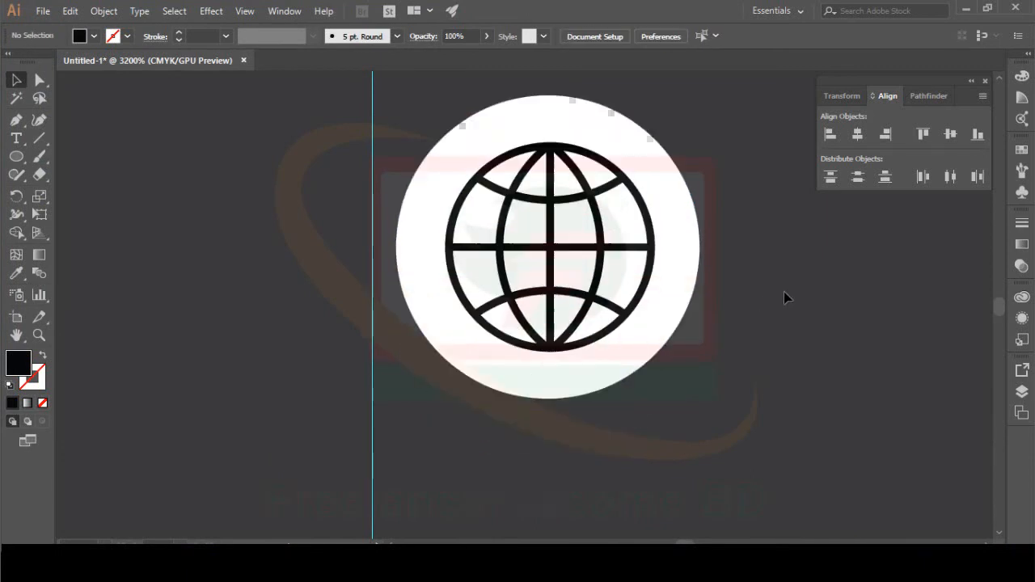
scroll(777, 293, "up", 5)
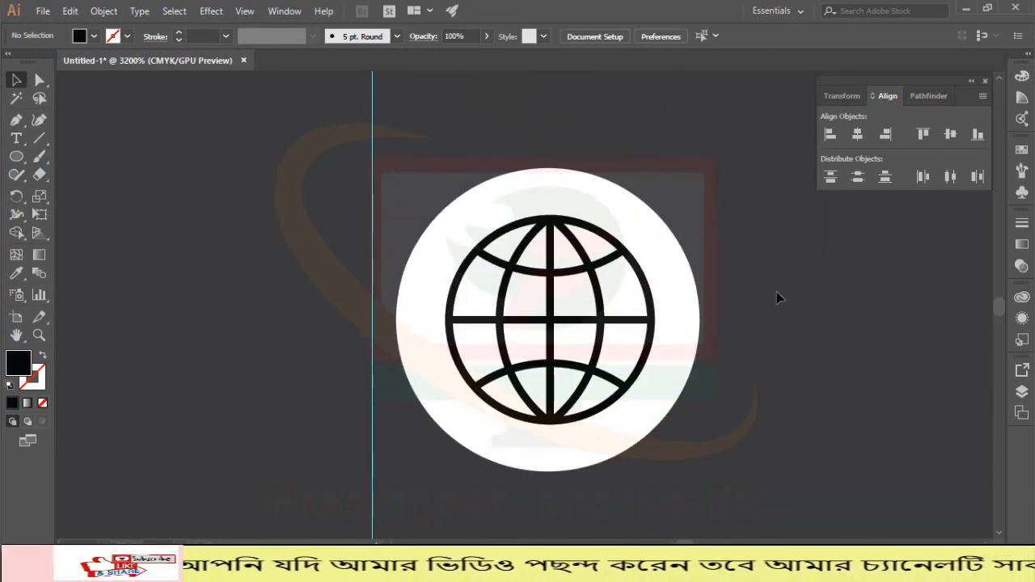
key("ctrl+minus")
key("ctrl+minus")
key("ctrl+minus")
key("ctrl+minus")
left_click_drag(776, 291, 379, 275)
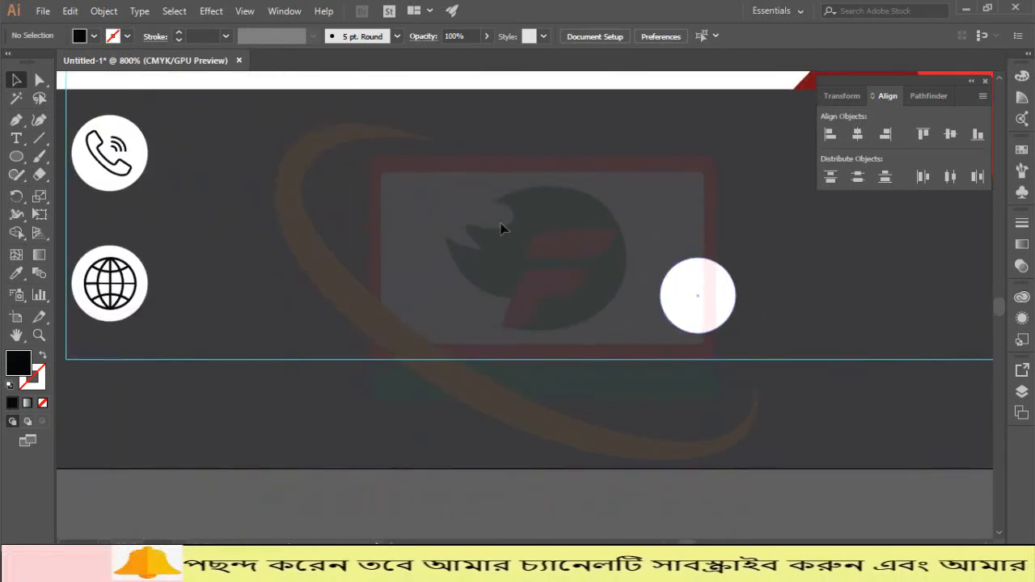
left_click(37, 12)
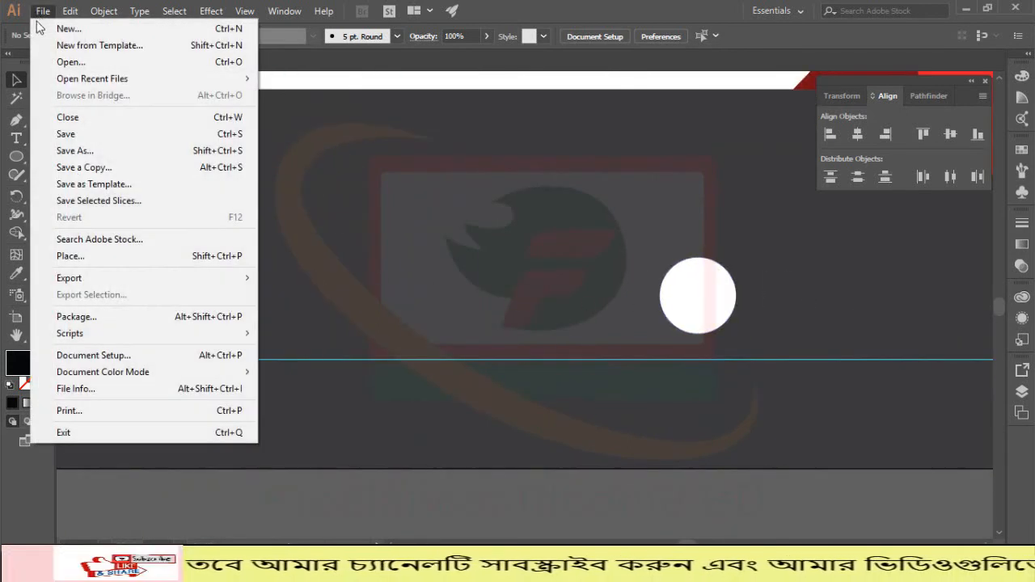
Step: Place the LOCATION pin icon inside the empty third circle
left_click(95, 256)
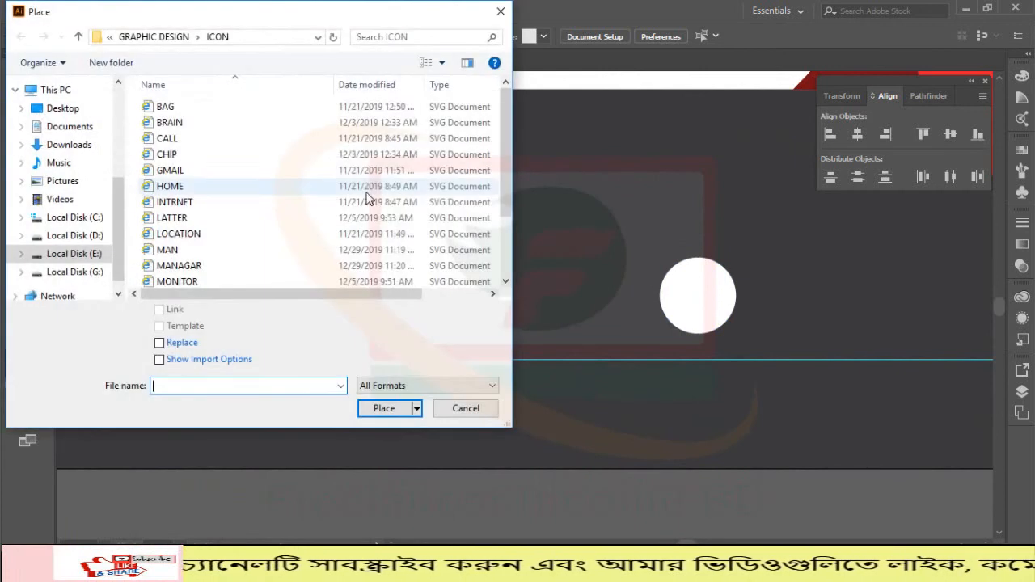
scroll(339, 199, "down", 1)
double_click(206, 198)
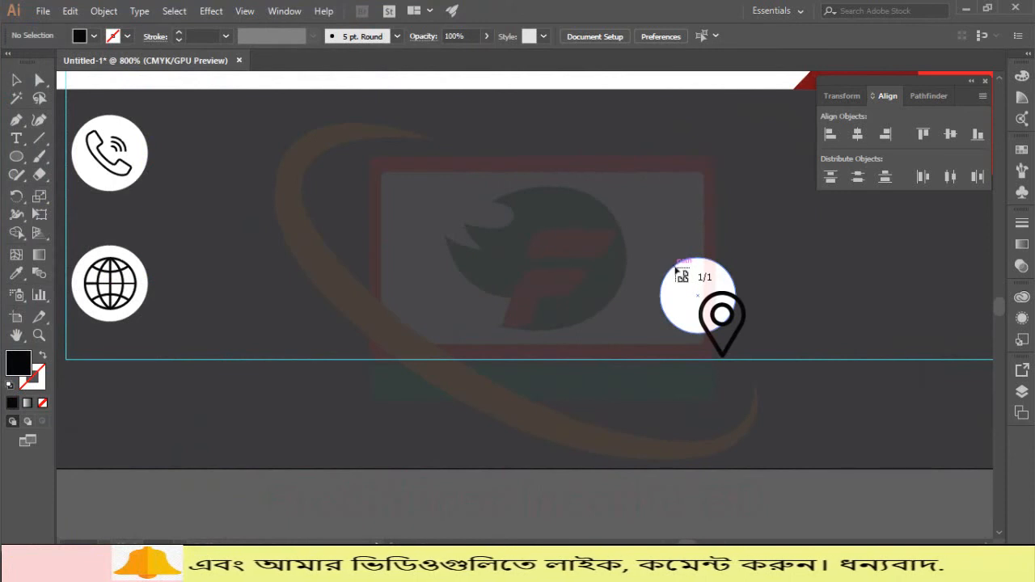
left_click_drag(672, 264, 718, 333)
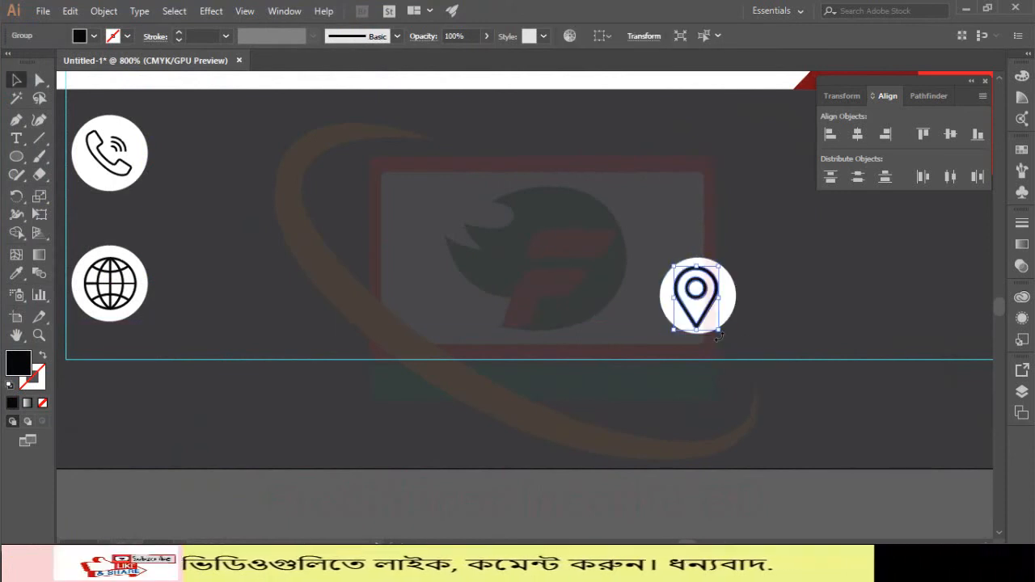
Step: Fine-tune the pin's position within the circle, then zoom out to the whole card
key("ctrl+=")
key("ctrl+=")
key("ctrl+=")
key("ctrl+=")
key("ctrl+=")
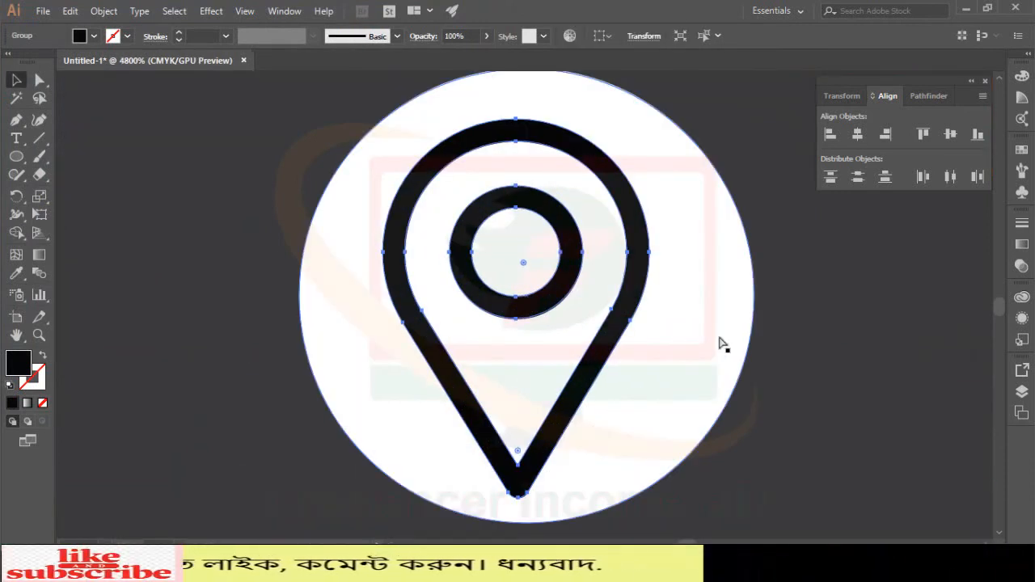
key("Right")
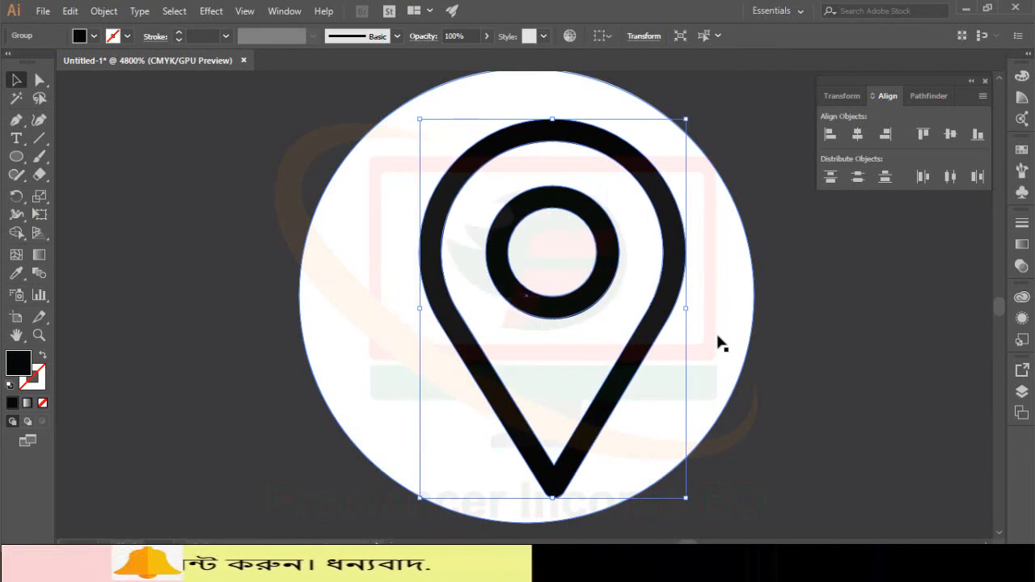
key("Left")
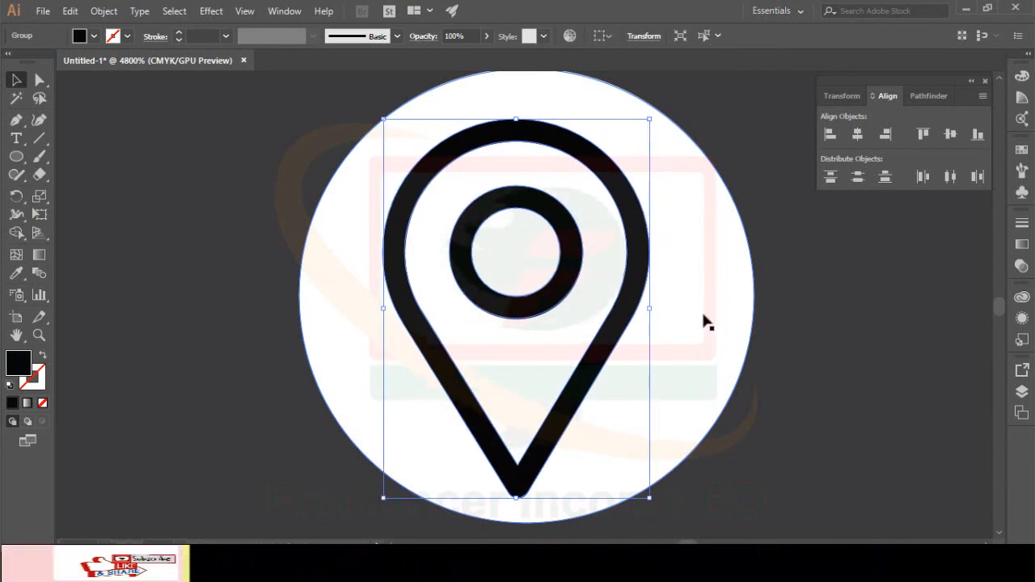
key("ctrl+plus")
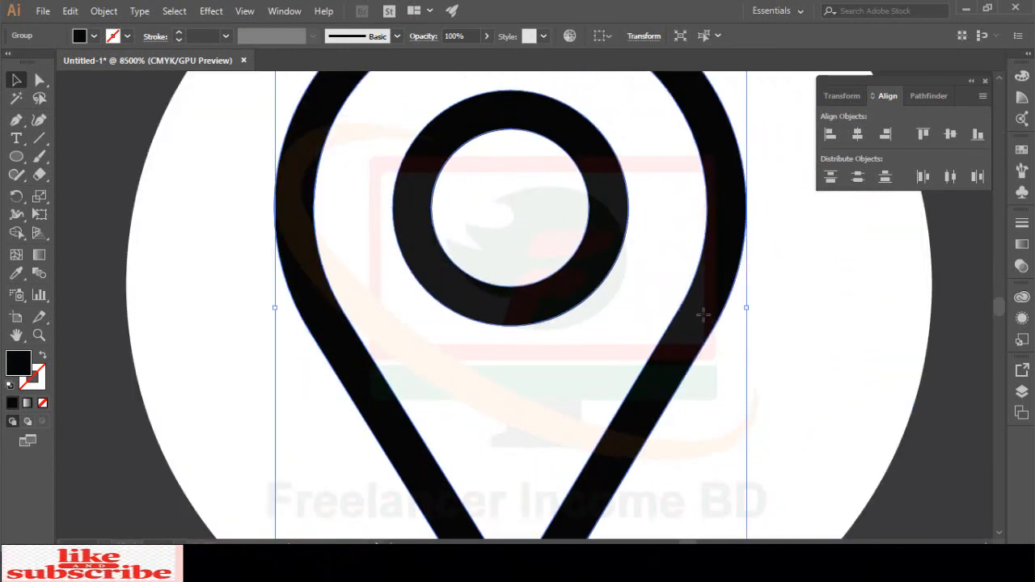
left_click_drag(705, 322, 715, 323)
key("ctrl+minus")
key("ctrl+minus")
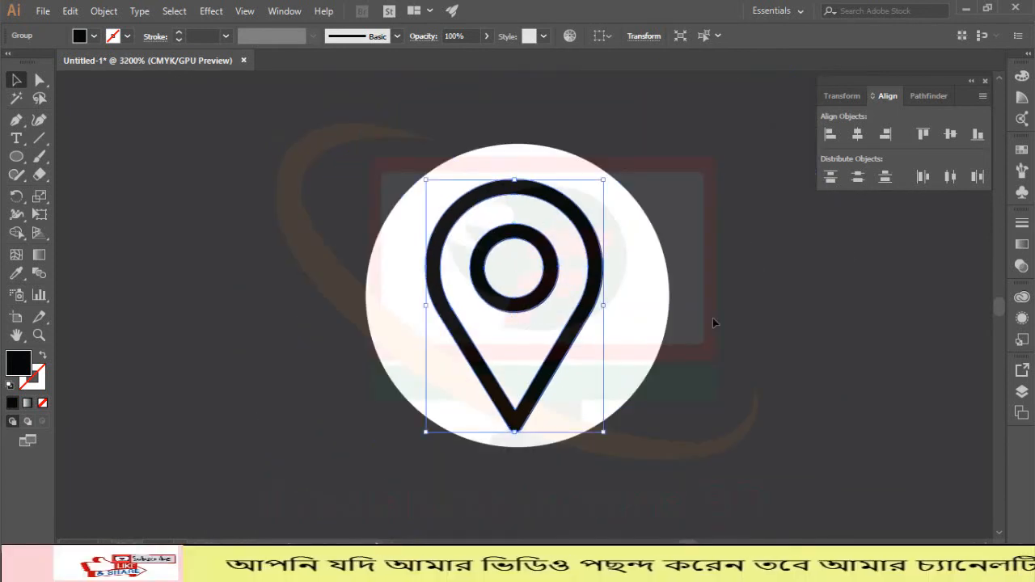
left_click_drag(760, 282, 550, 306)
key("ctrl+shift+a")
key("ctrl+minus")
key("ctrl+minus")
key("ctrl+minus")
key("ctrl+minus")
key("ctrl+minus")
key("ctrl+minus")
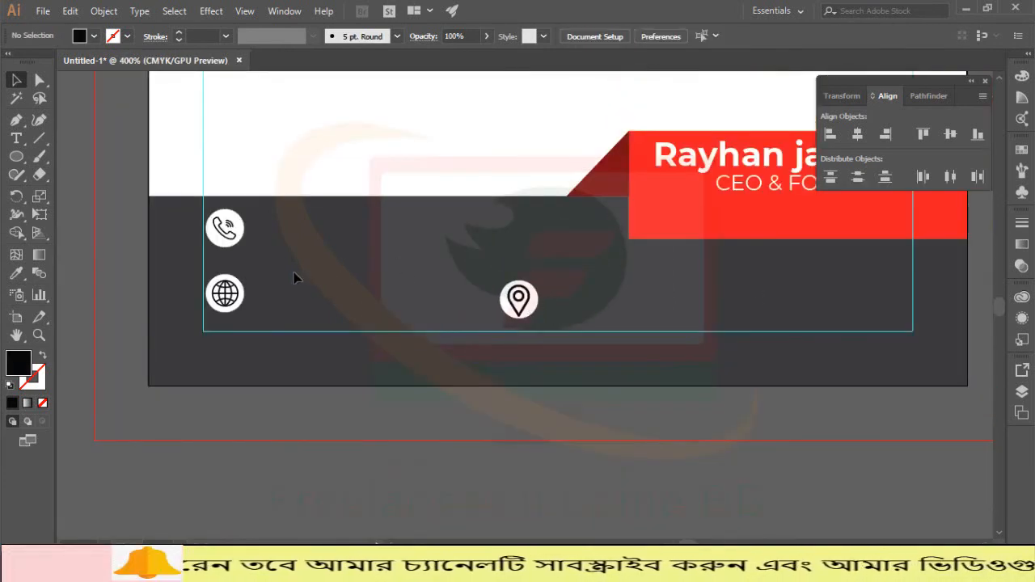
Step: Clear the globe selection, scroll back to the card and switch to the Type tool
left_click_drag(275, 267, 220, 318)
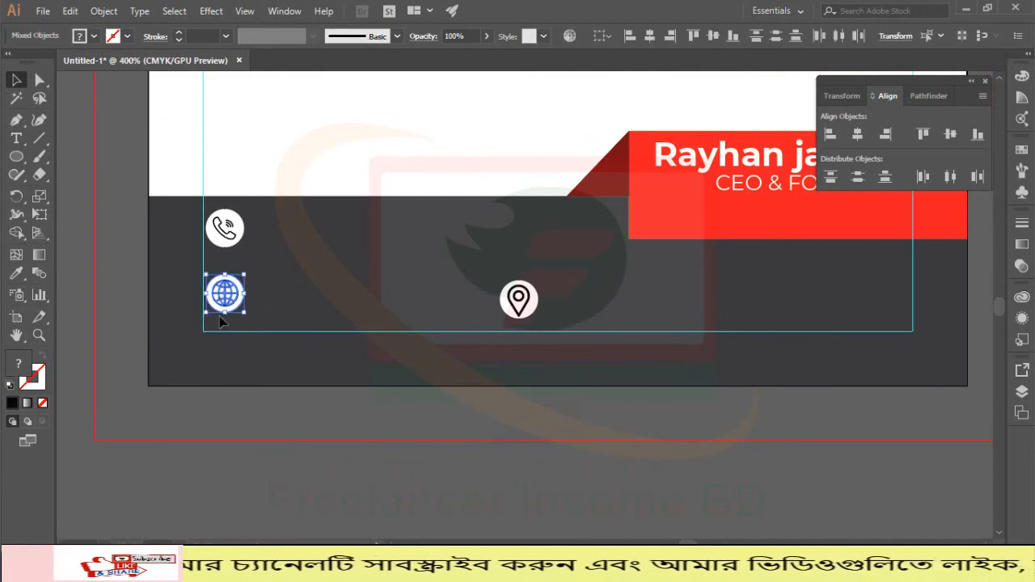
left_click(220, 319)
scroll(279, 267, "up", 3)
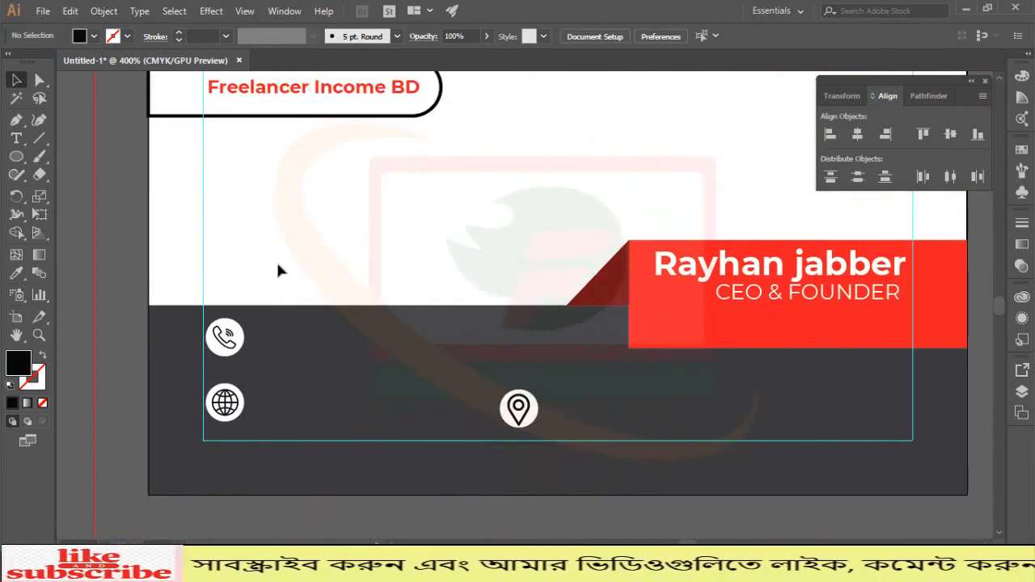
scroll(276, 259, "up", 2)
scroll(338, 391, "down", 1)
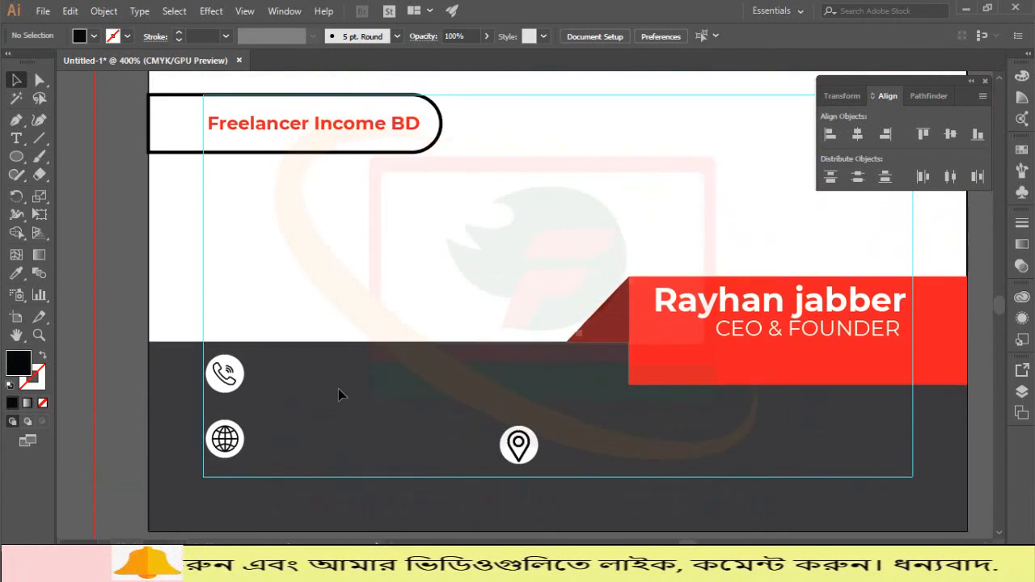
scroll(338, 392, "up", 2)
scroll(306, 332, "up", 2)
scroll(312, 327, "down", 3)
scroll(315, 326, "up", 1)
scroll(313, 320, "down", 1)
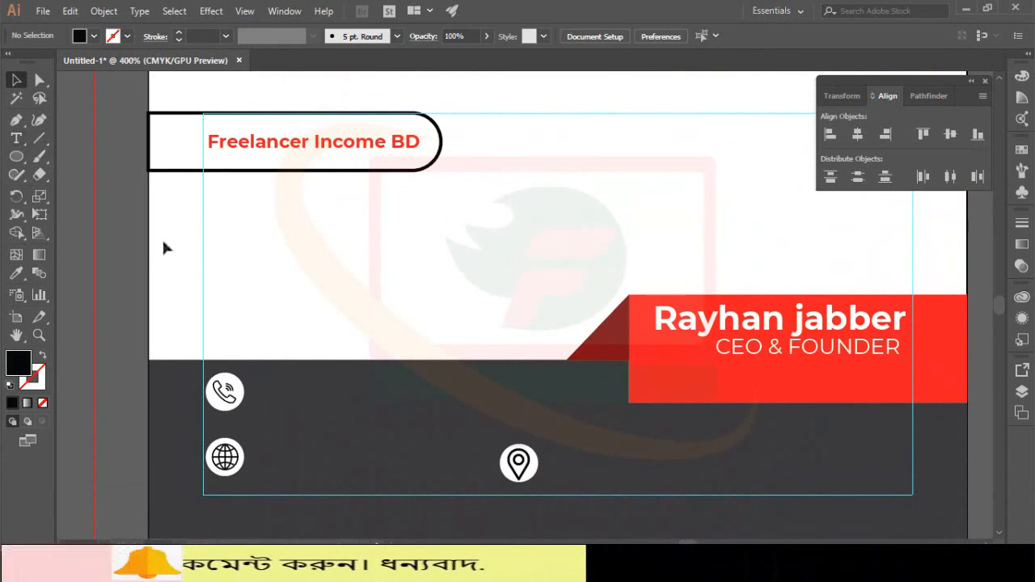
left_click(16, 138)
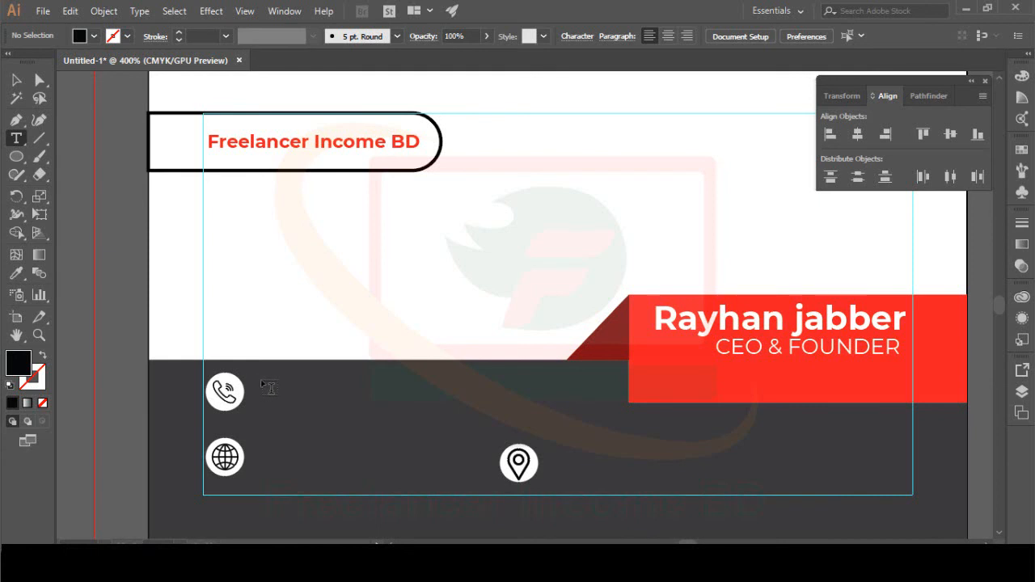
Step: Type the phone number beside the phone icon and nudge it into line
left_click(269, 387)
type("00")
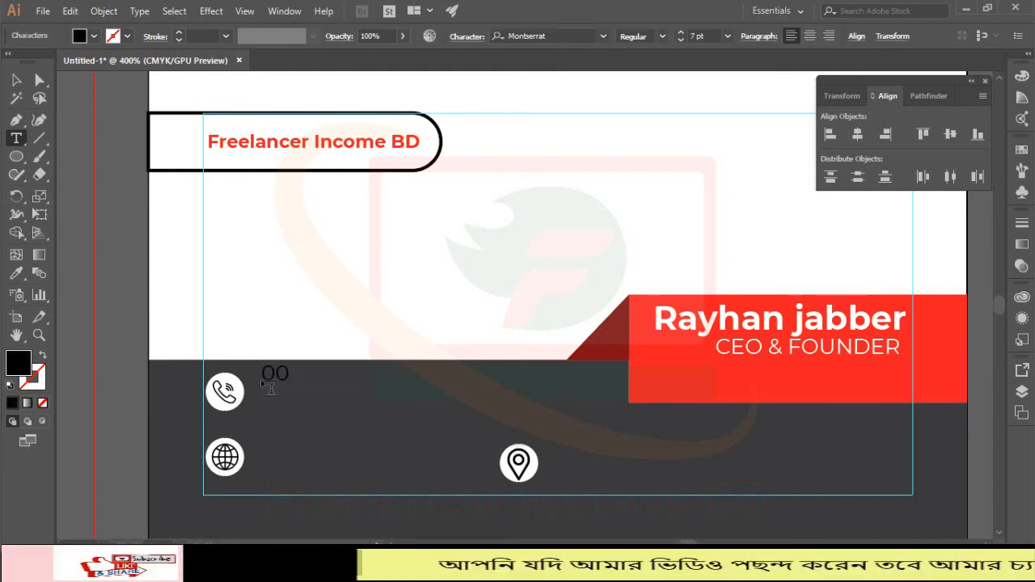
type(" 11 222")
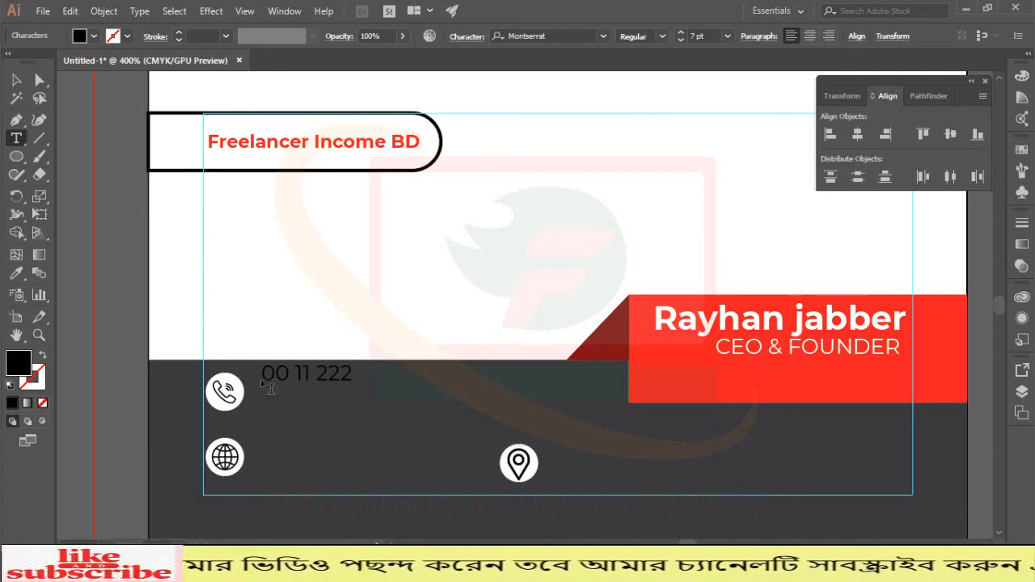
key("BackSpace")
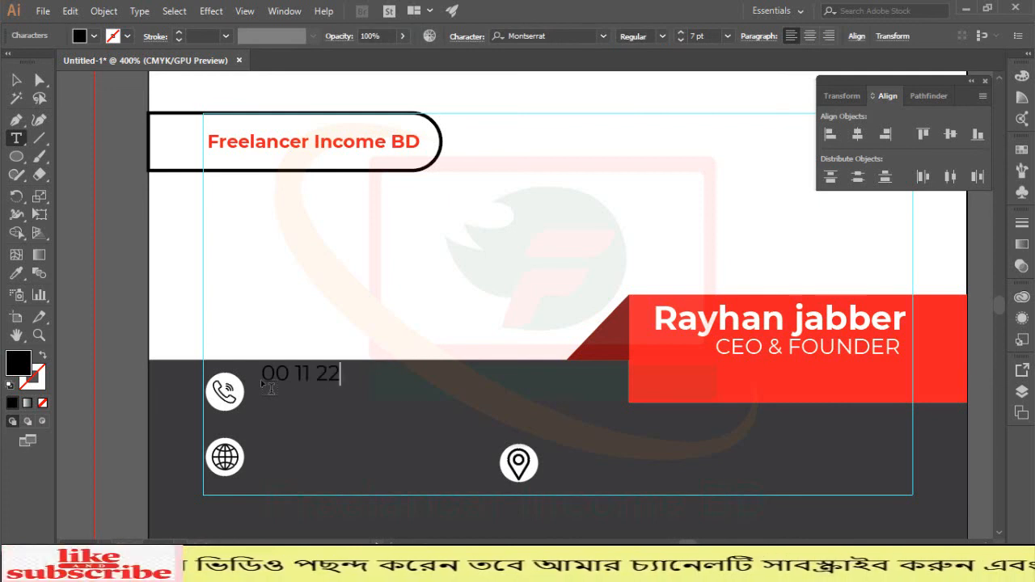
type("33 44 55")
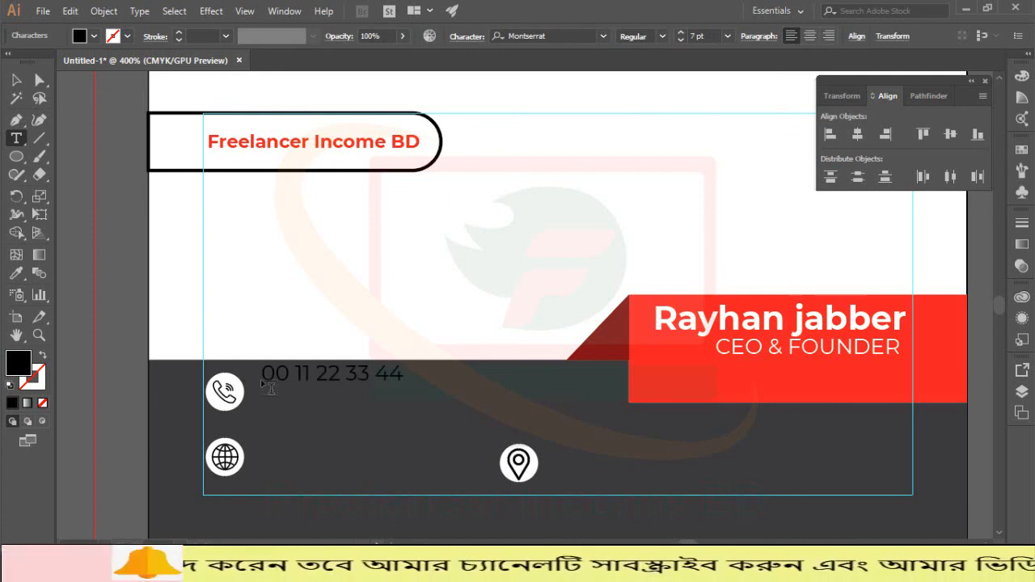
left_click(13, 81)
key("Down")
key("Down")
key("Down")
key("Down")
key("Down")
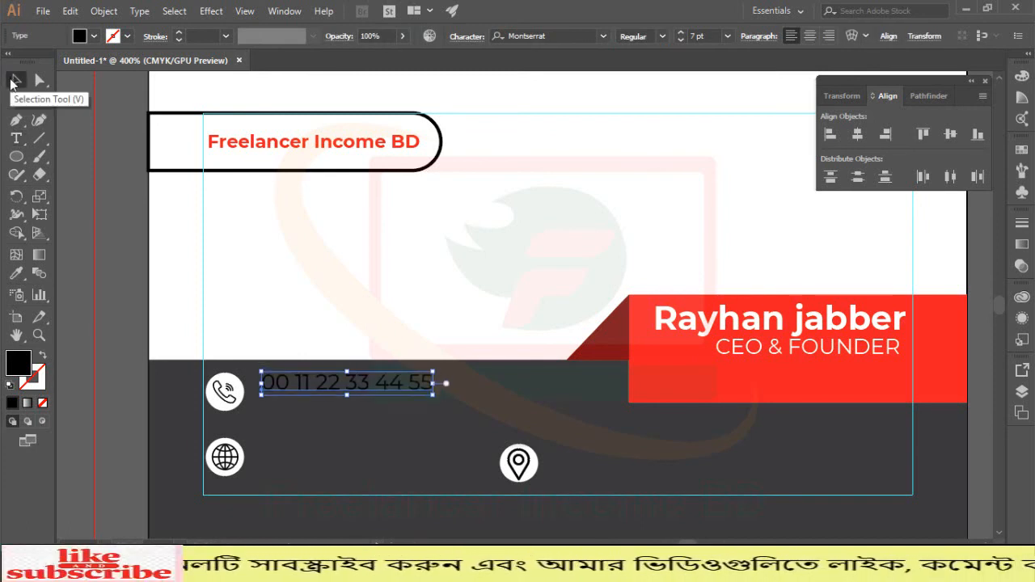
key("Up")
key("Up")
key("Up")
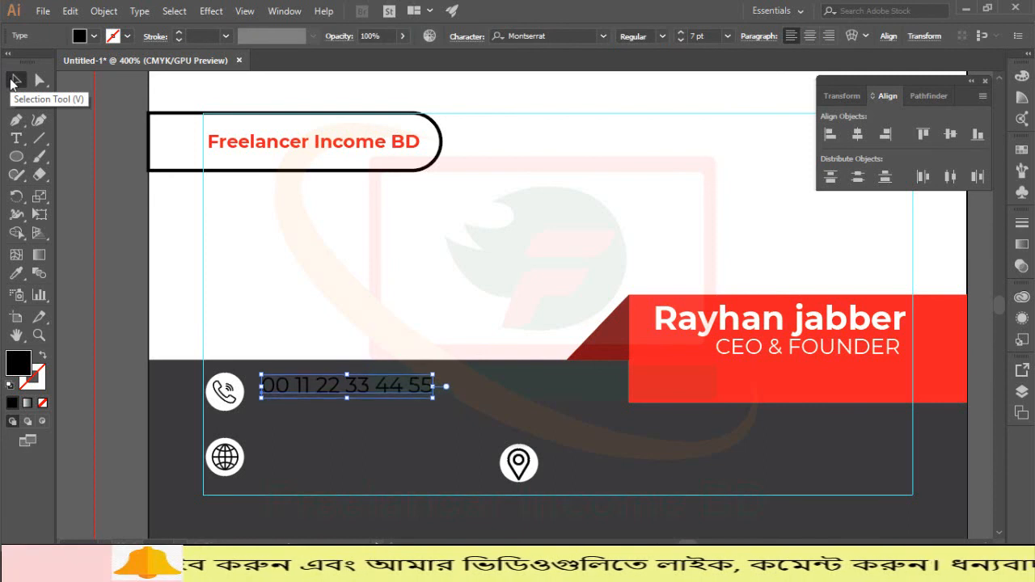
Step: Make the phone number white and Medium weight, then Alt-drag a copy below
left_click(79, 36)
left_click(32, 62)
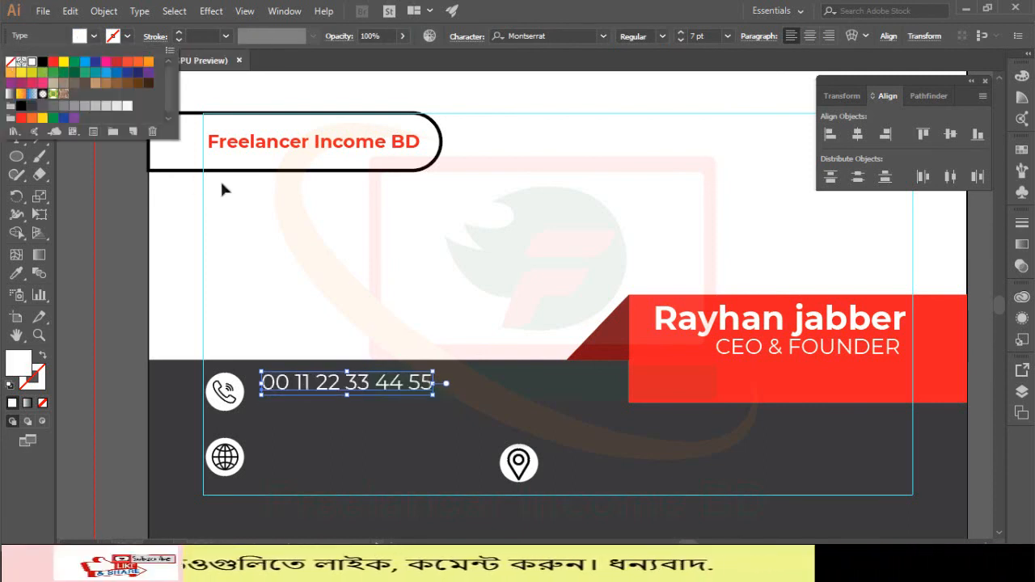
left_click(666, 36)
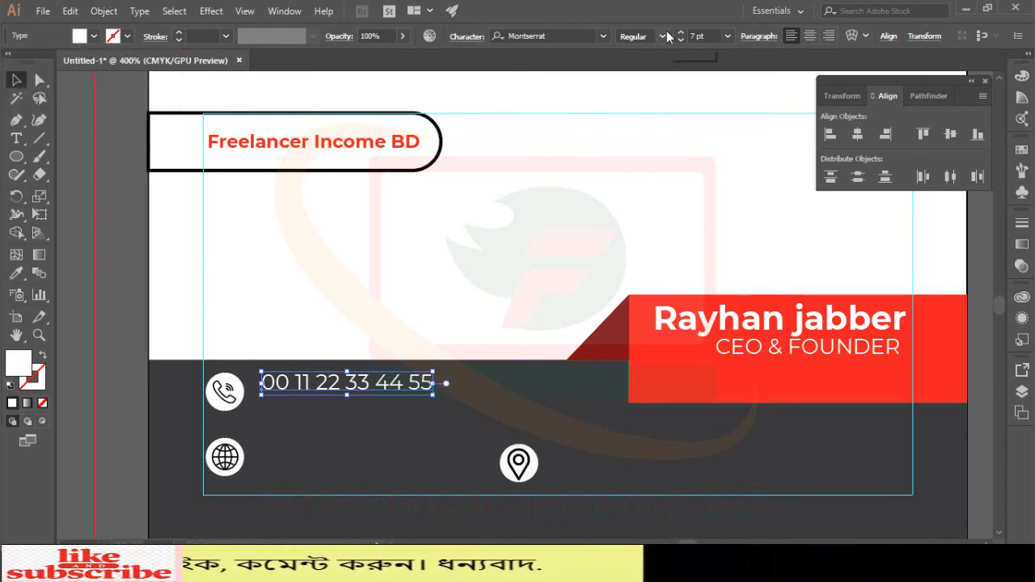
left_click(662, 36)
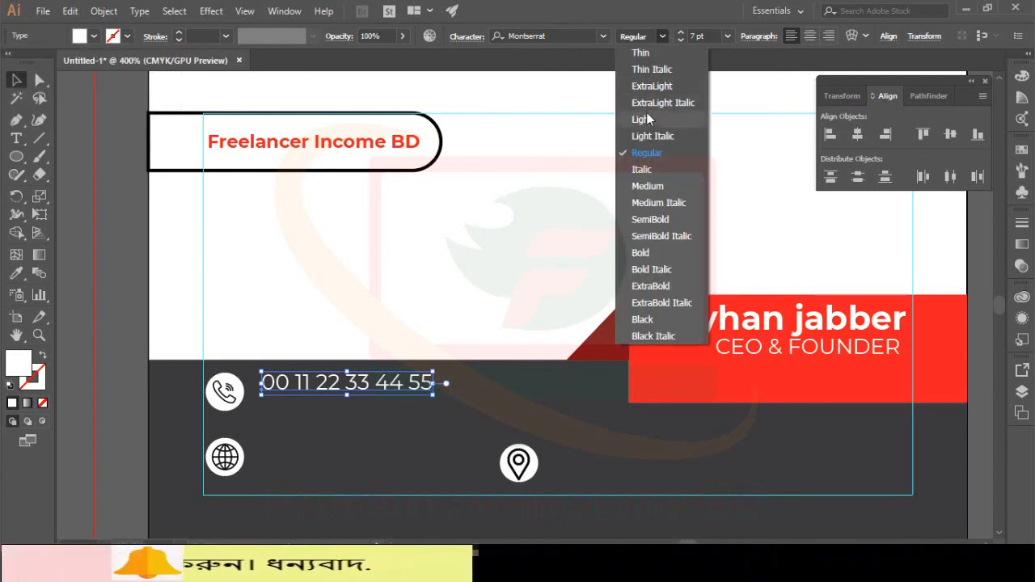
left_click(648, 186)
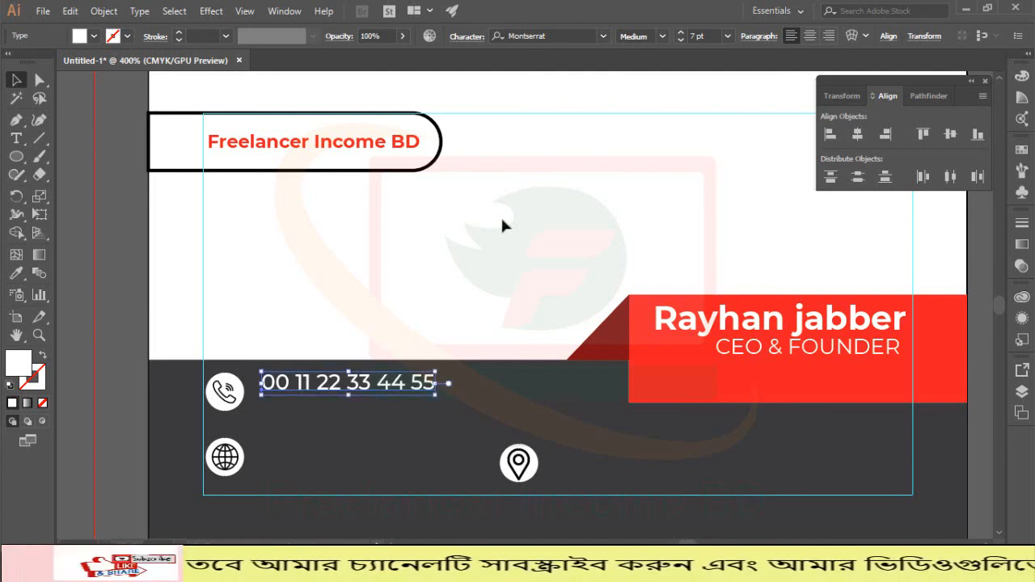
left_click_drag(341, 384, 340, 399)
left_click(407, 286)
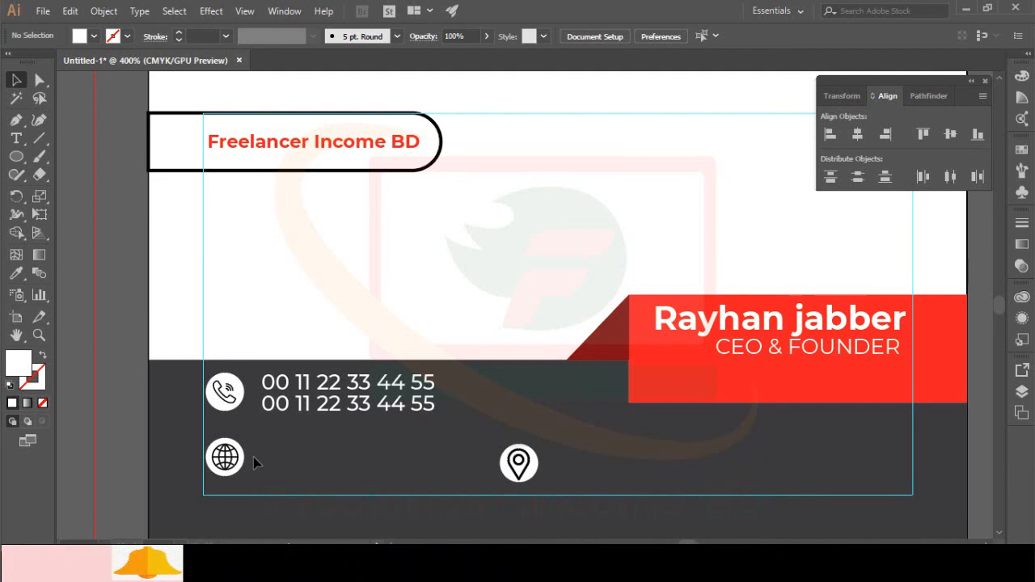
Step: Type 'Freelancer Income BD' beside the globe icon
left_click(17, 139)
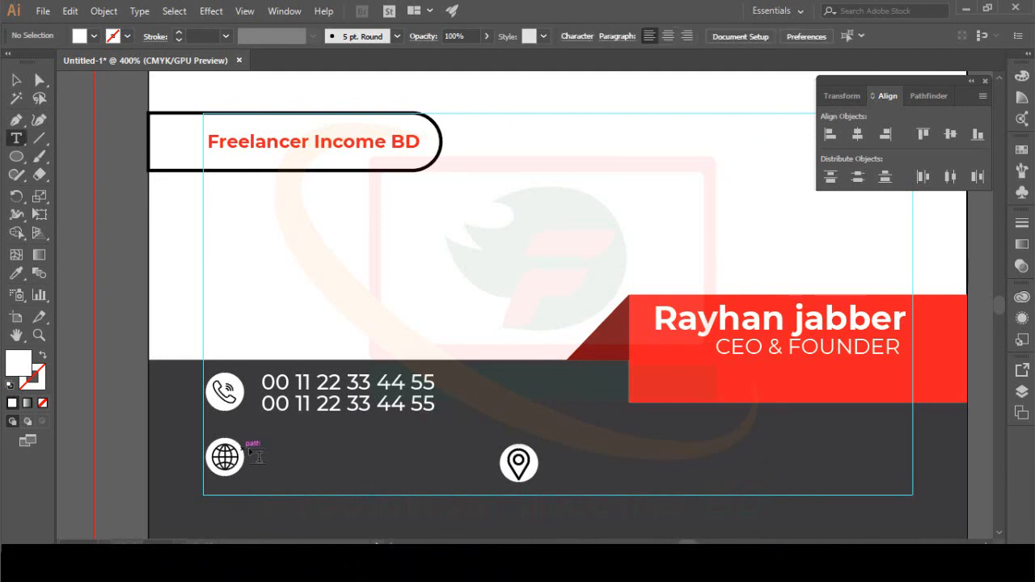
left_click(268, 451)
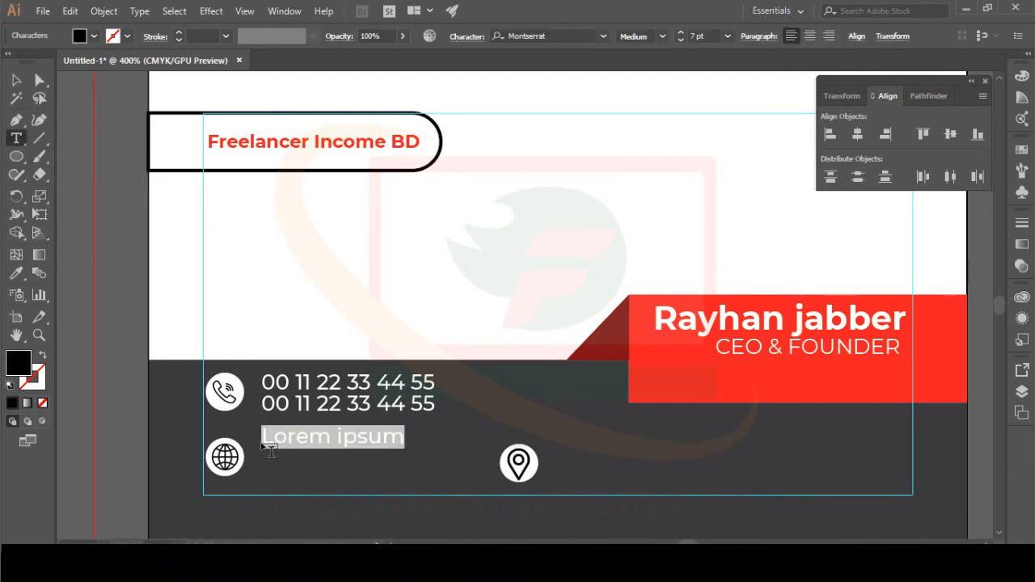
type("F")
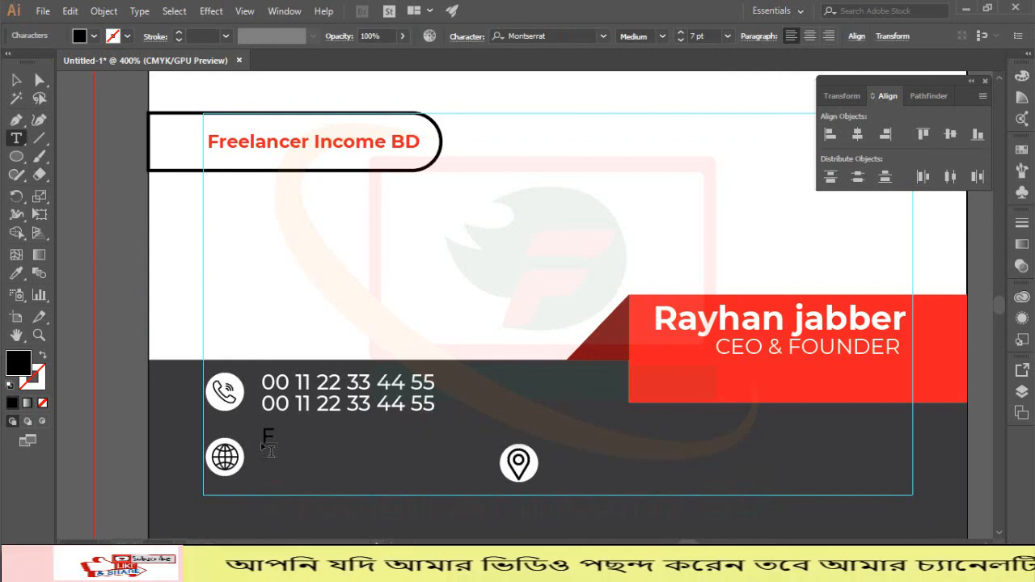
type("REE")
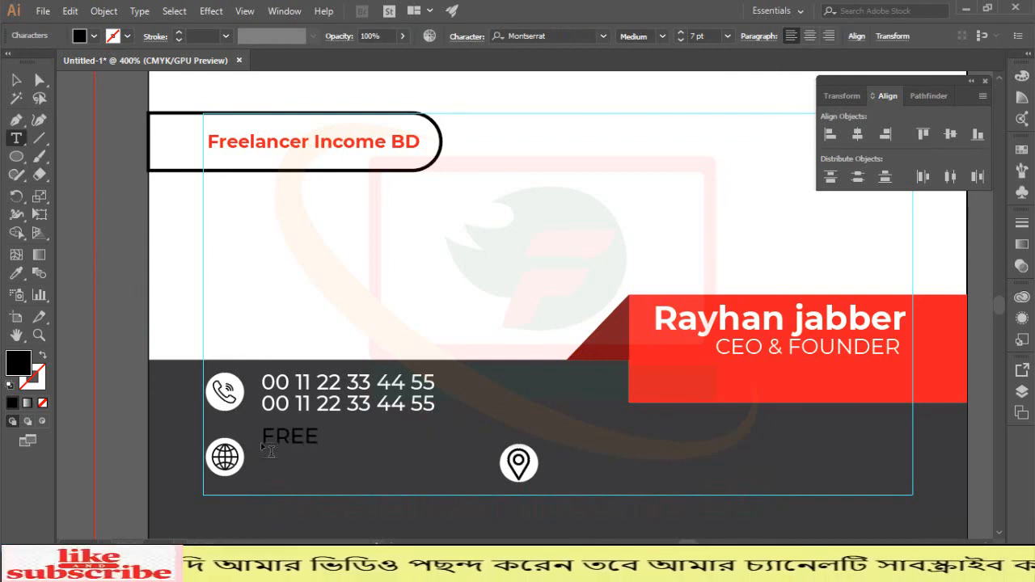
type("LANCER")
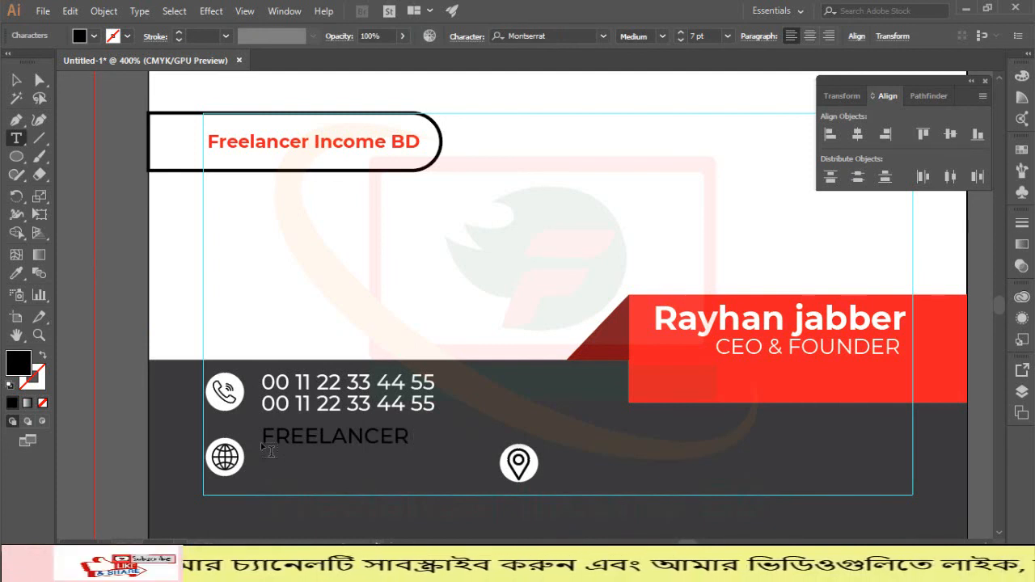
key("BackSpace")
key("BackSpace")
key("BackSpace")
key("BackSpace")
key("BackSpace")
key("BackSpace")
key("BackSpace")
key("BackSpace")
key("BackSpace")
key("BackSpace")
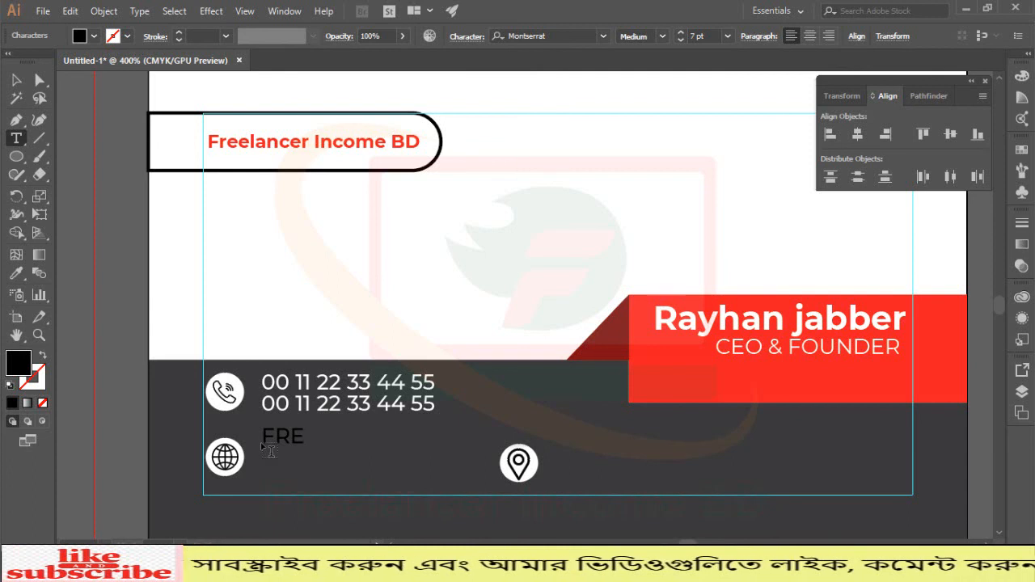
key("BackSpace")
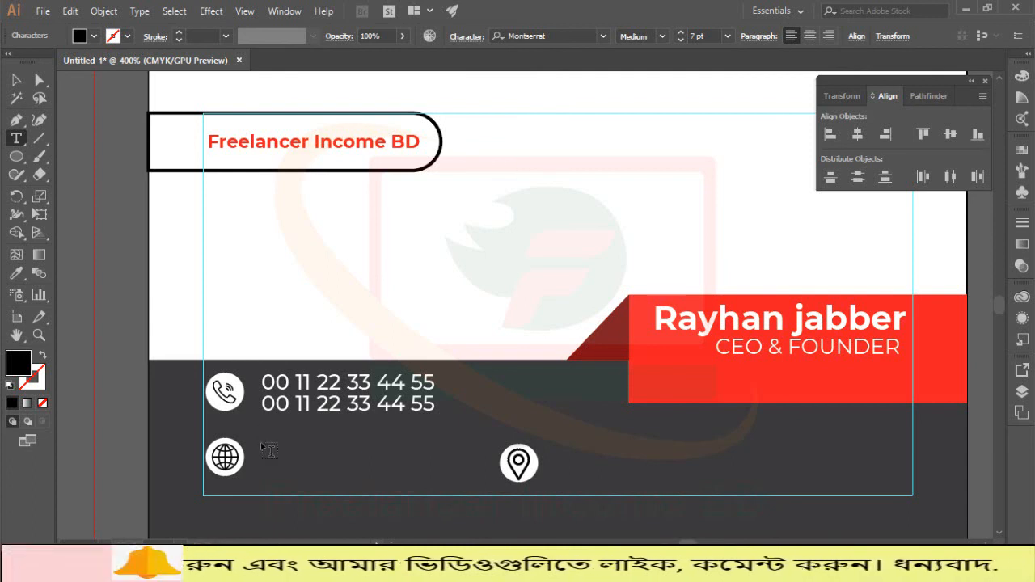
type("F")
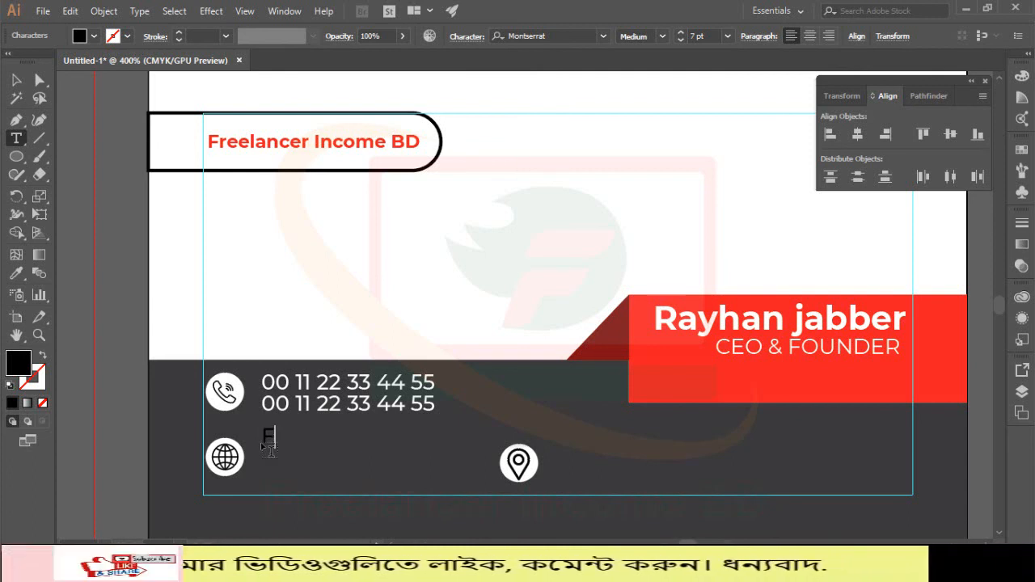
type("ree")
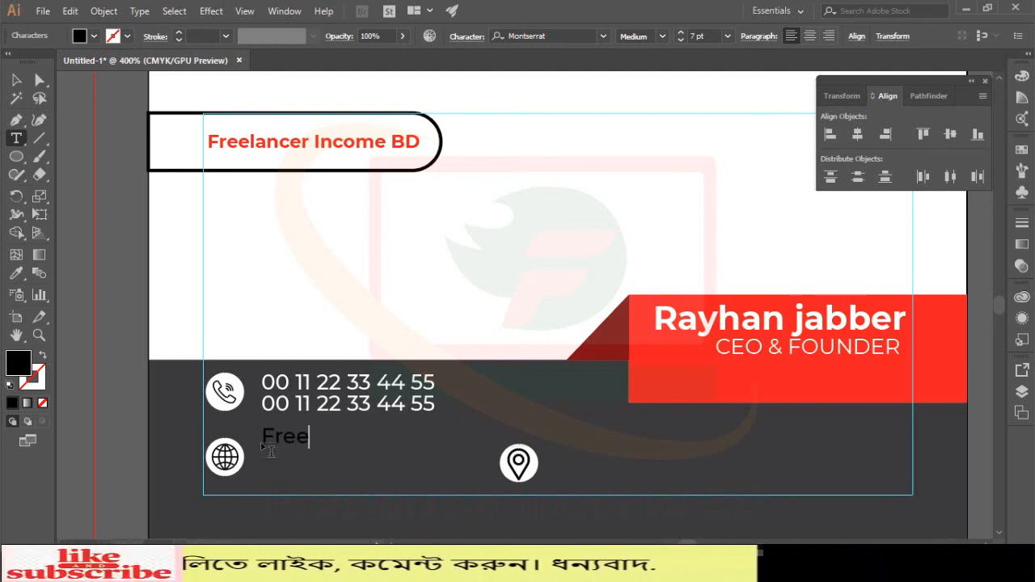
type("lancer")
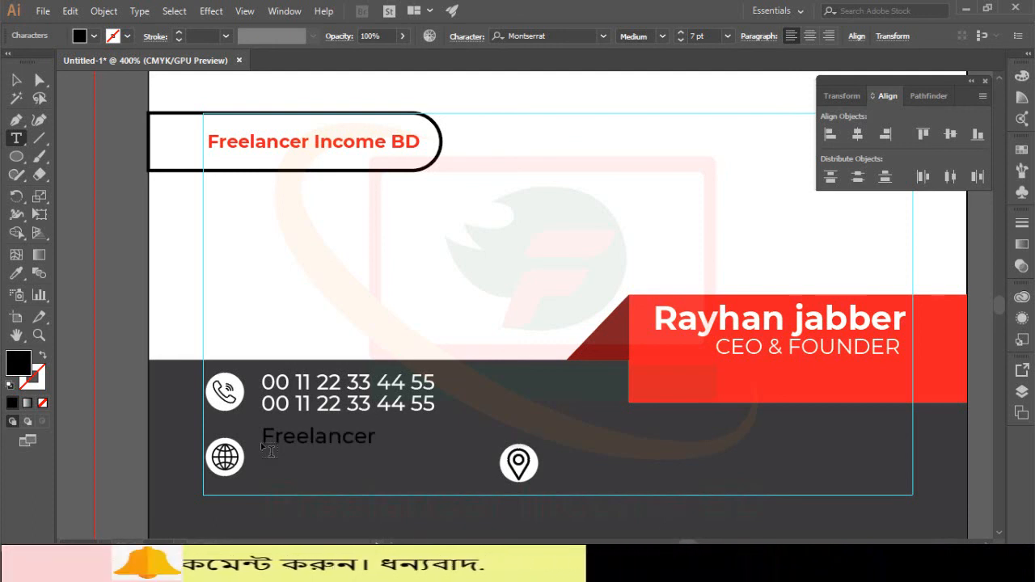
type(" income BD")
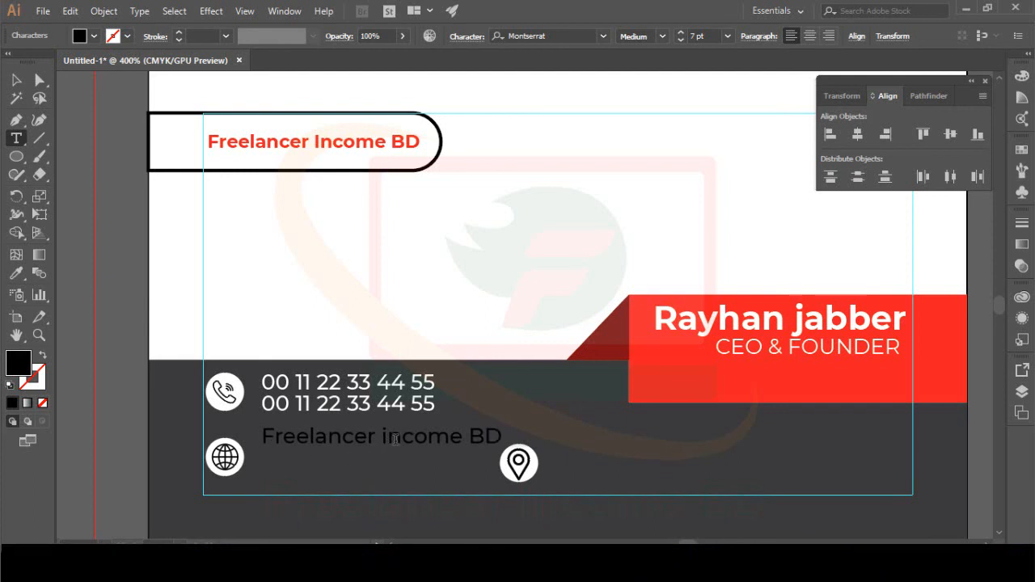
key("BackSpace")
type("I")
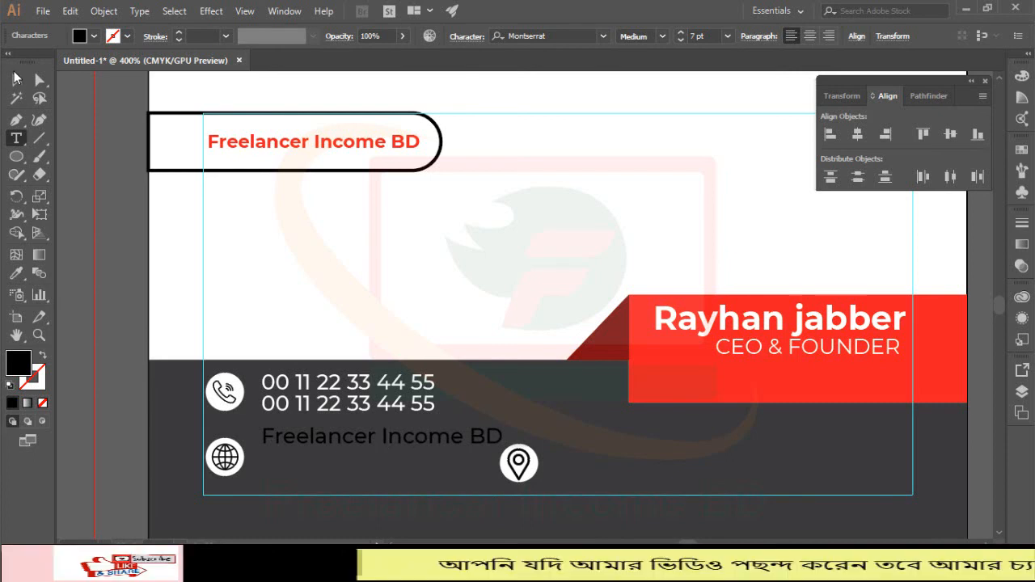
Step: Make the text white with the Eyedropper and set its stroke to None
left_click(16, 82)
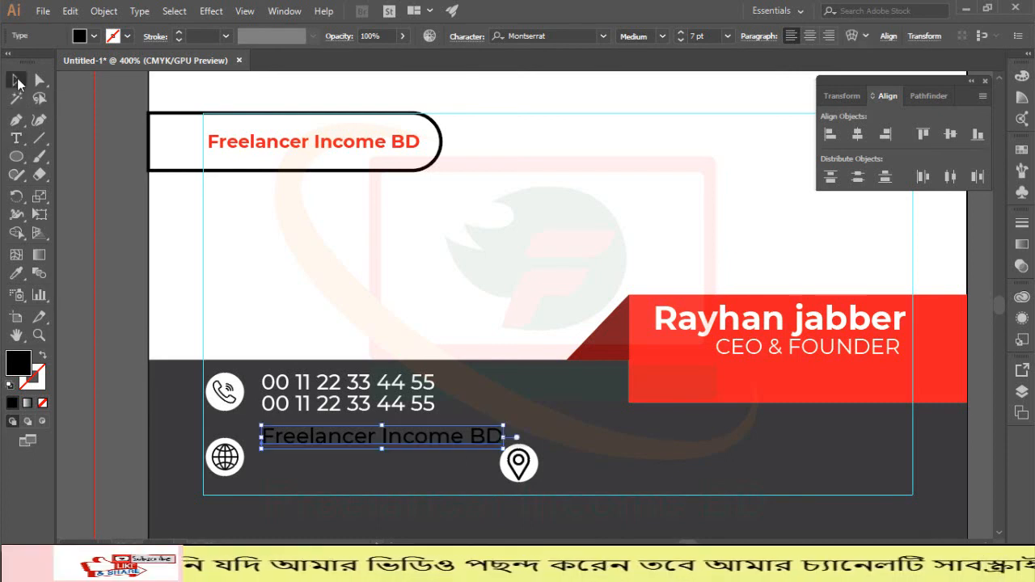
left_click(15, 272)
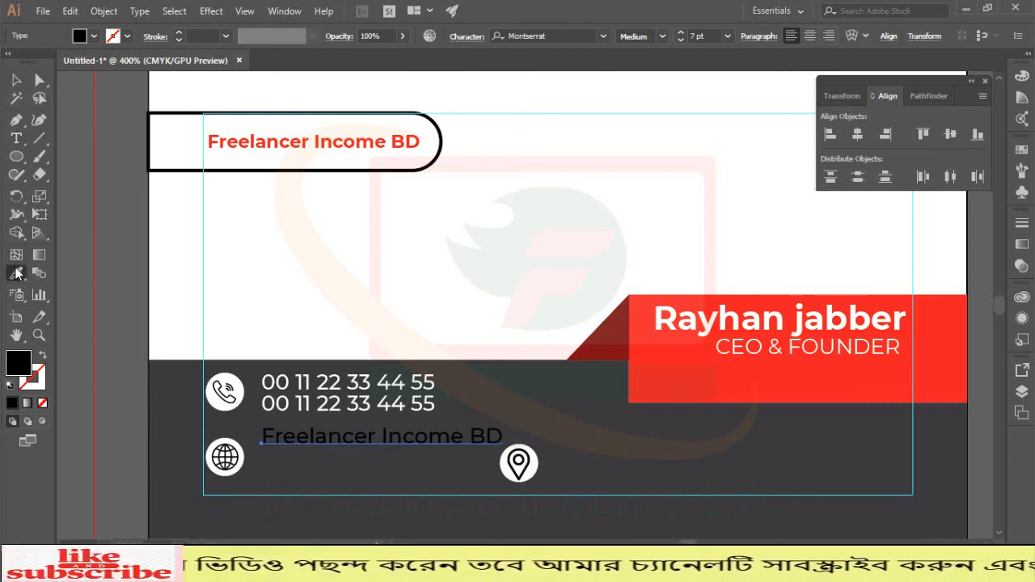
left_click(317, 269)
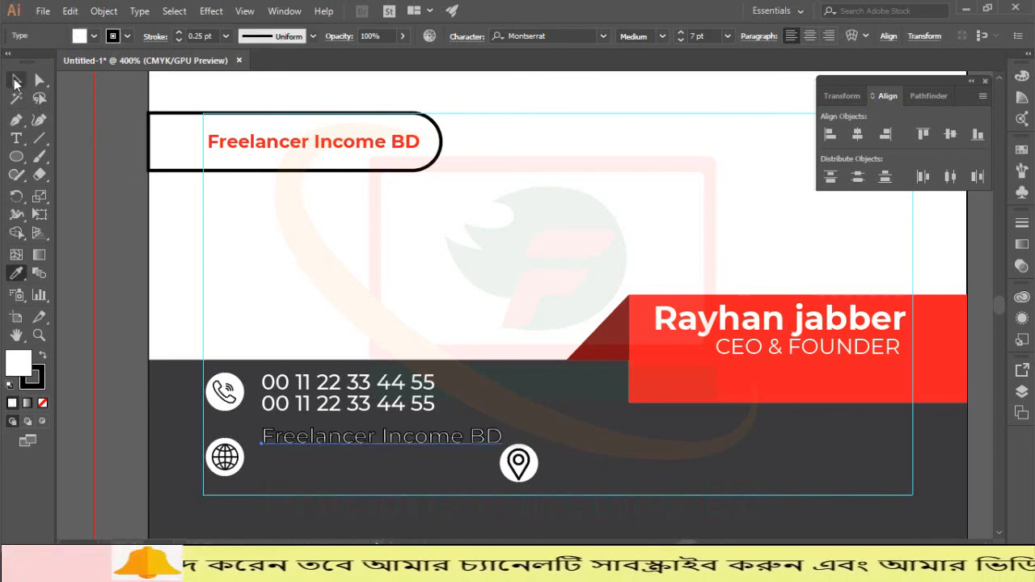
left_click(127, 36)
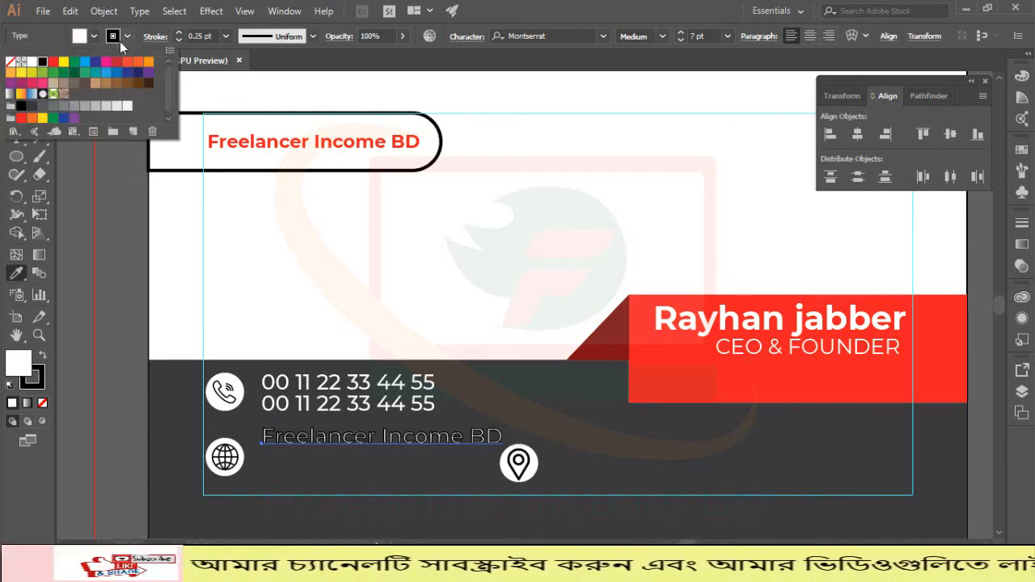
left_click(9, 61)
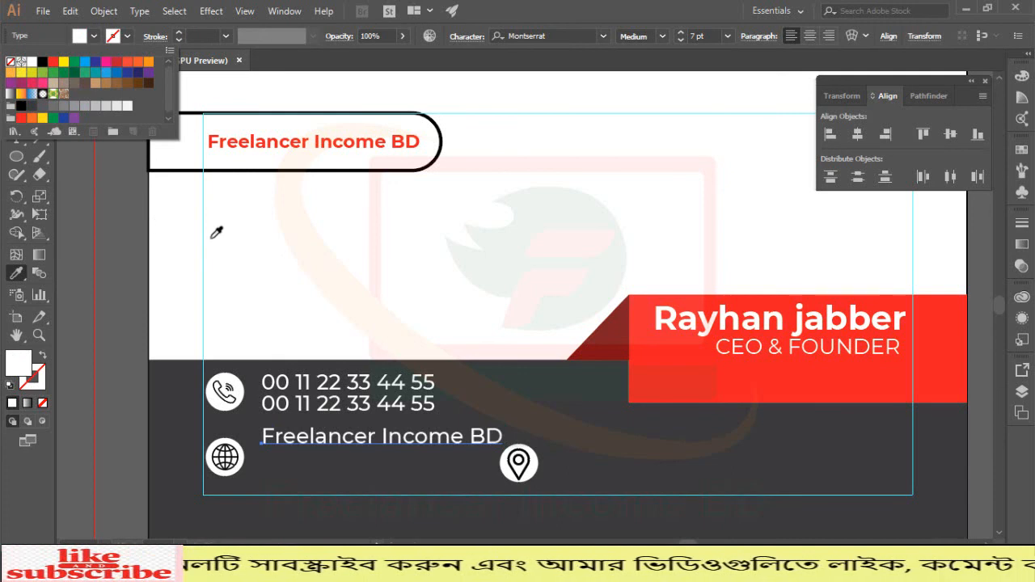
left_click(124, 207)
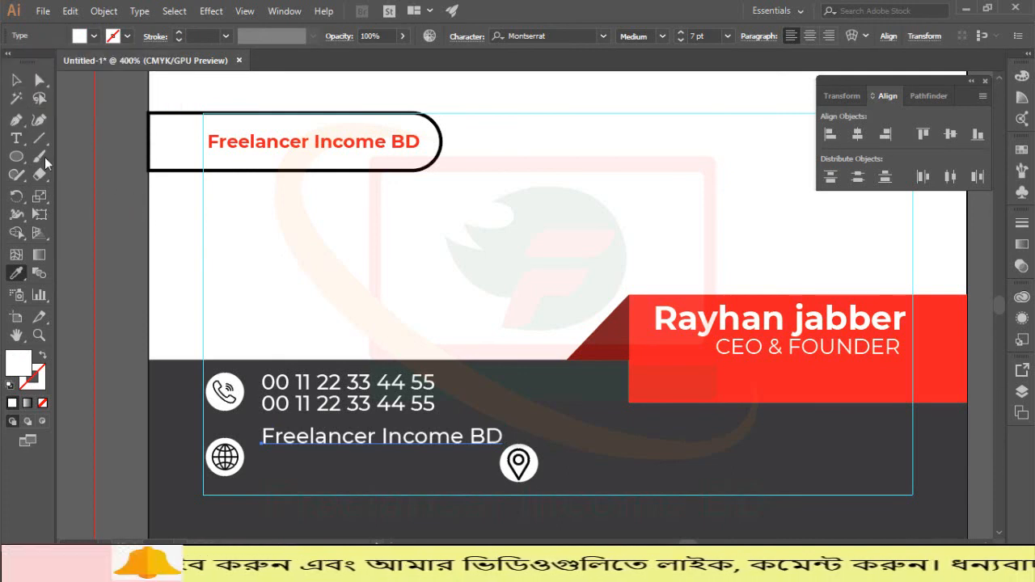
left_click(16, 80)
Step: Nudge the Freelancer Income BD line into place beside the globe icon
key("Down")
key("Down")
key("Down")
key("Down")
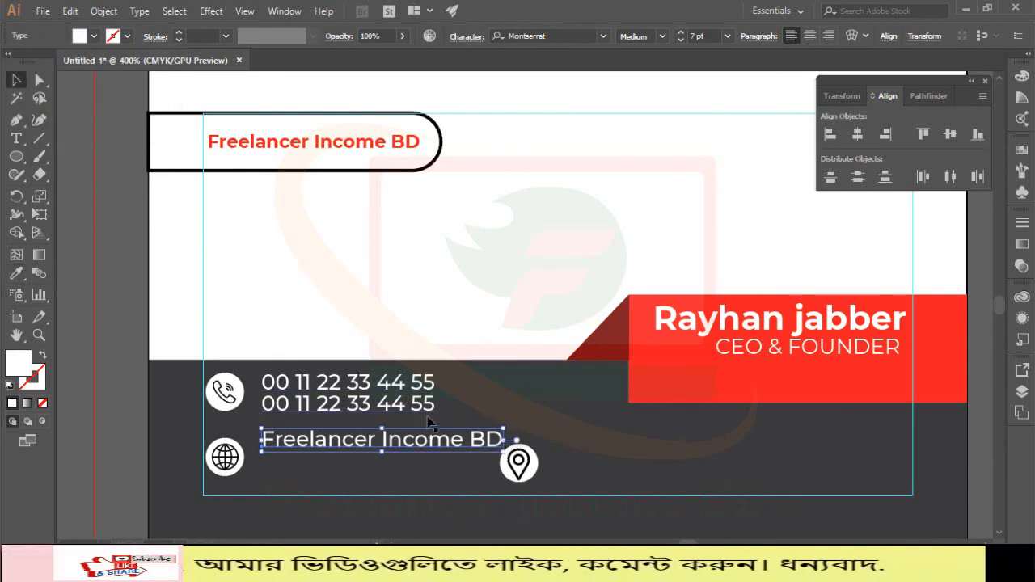
key("Left")
key("Left")
key("Left")
key("Left")
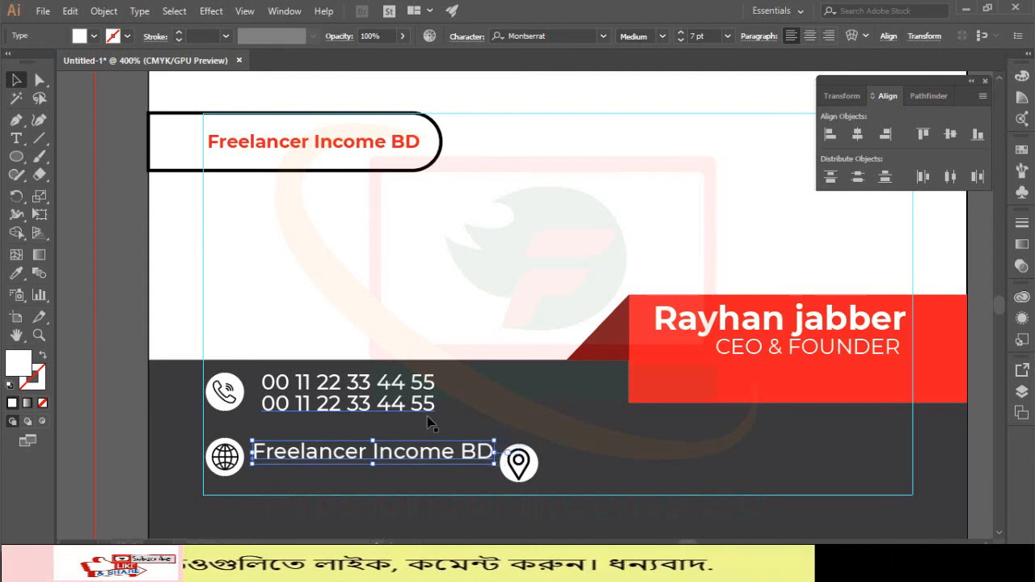
key("Right")
key("Right")
key("Right")
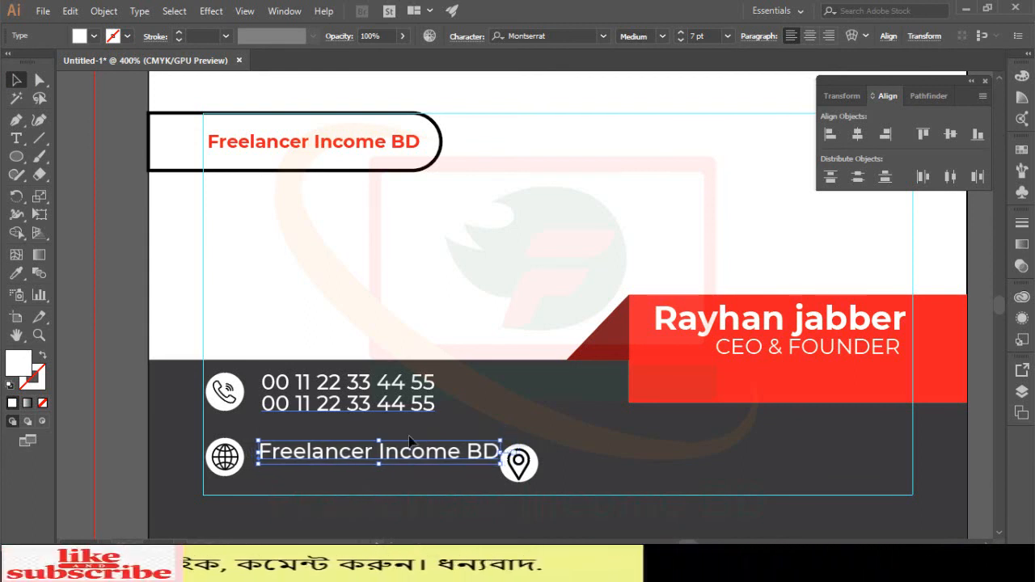
left_click_drag(297, 453, 298, 456)
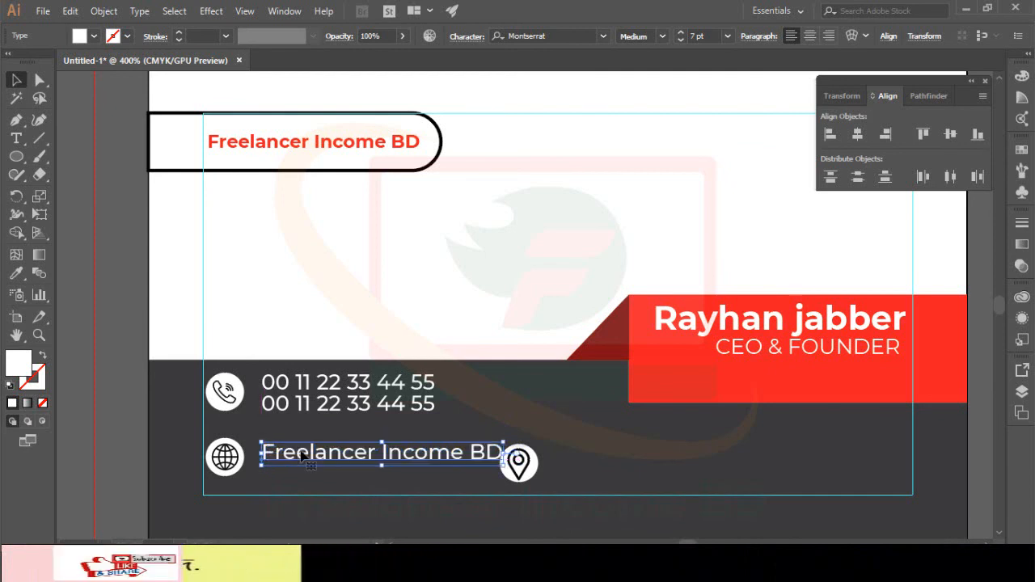
left_click_drag(443, 457, 449, 459)
Step: Duplicate the line directly beneath the first, then select both phone-number lines
key("shift+Down")
key("Up")
key("Up")
key("Up")
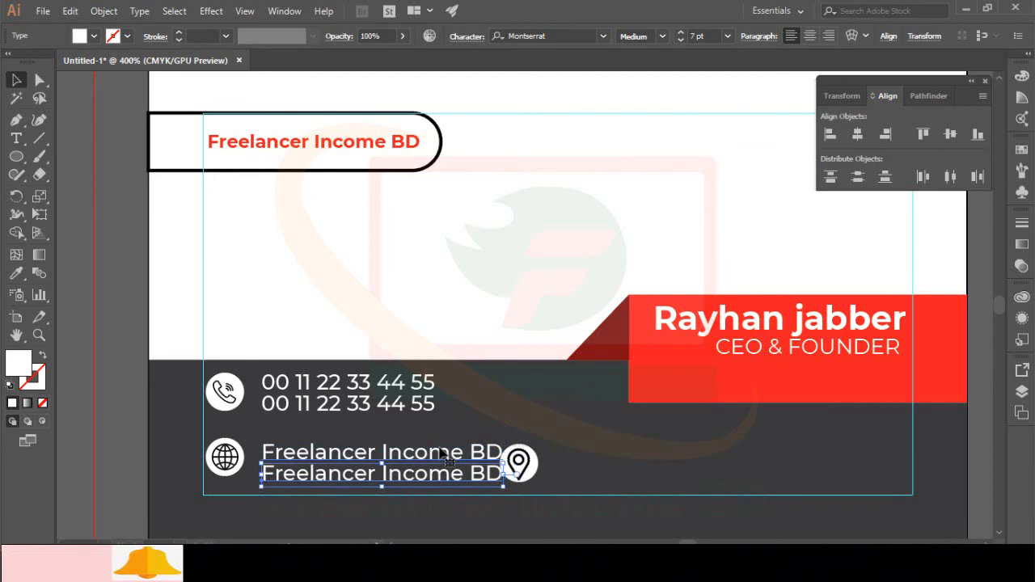
left_click(496, 417)
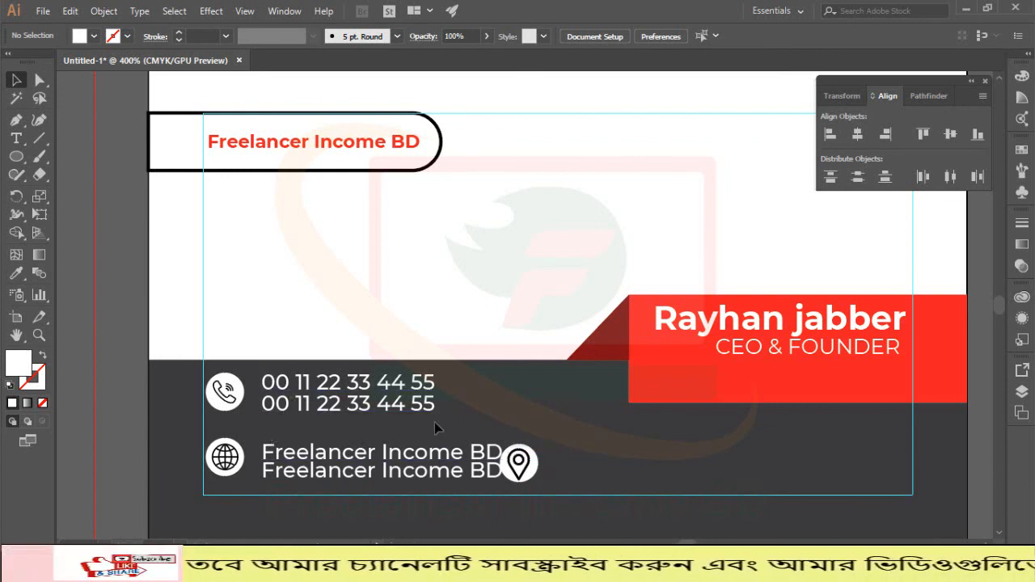
left_click_drag(439, 421, 348, 373)
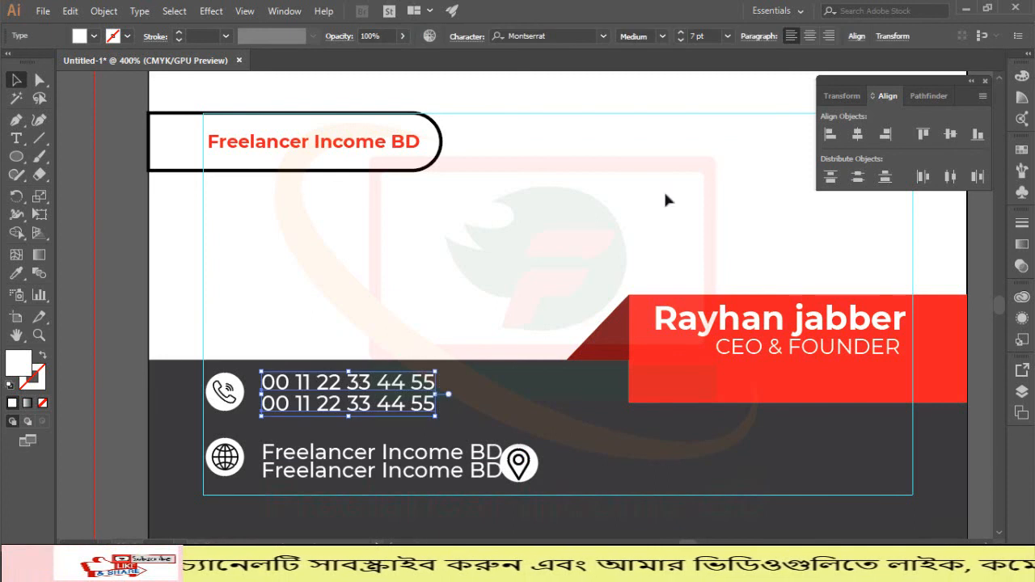
Step: Set the phone numbers and both Freelancer Income BD lines to 6 pt, nudging the website text into place
left_click(683, 41)
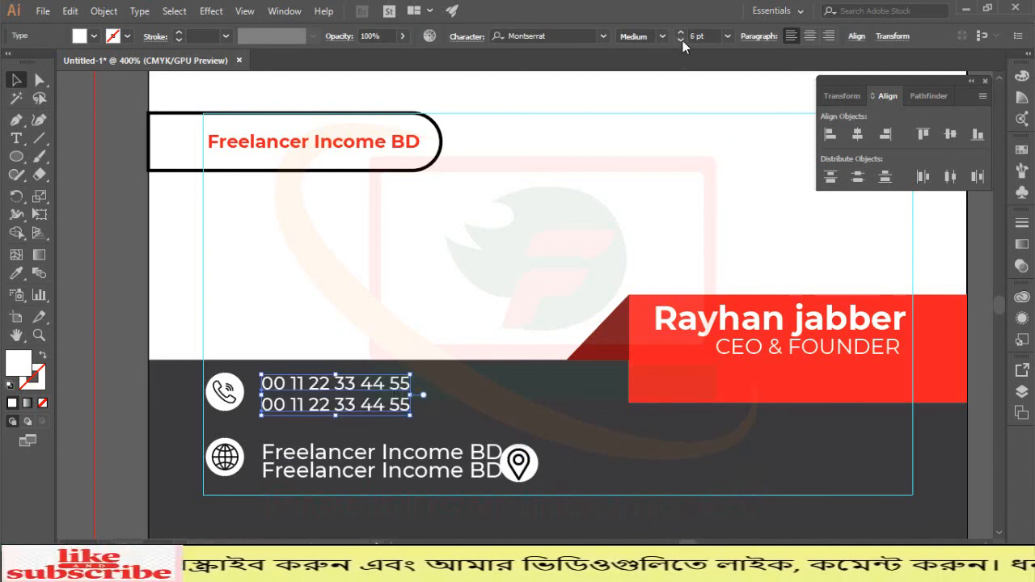
left_click(449, 420)
left_click(462, 478)
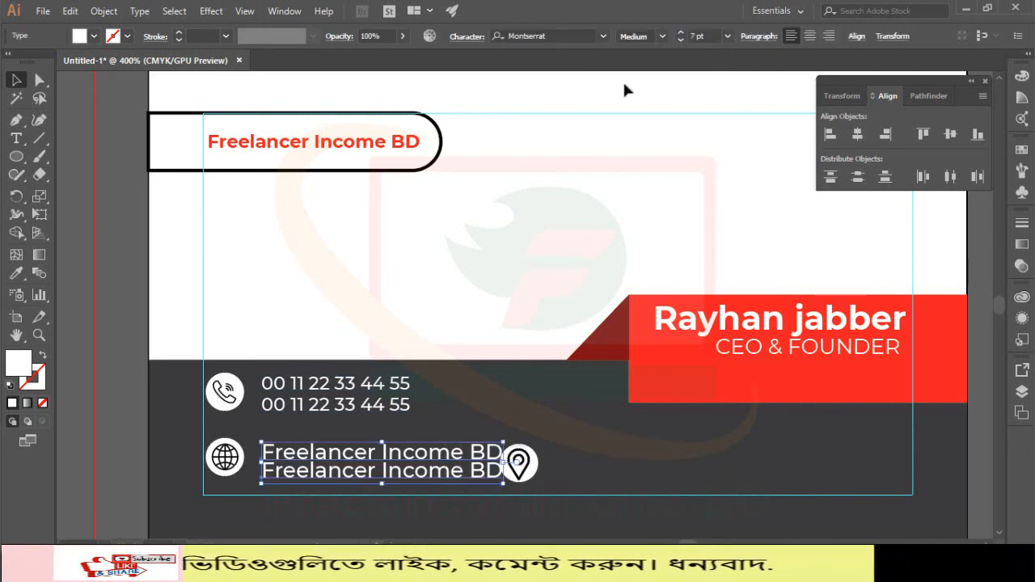
left_click(680, 41)
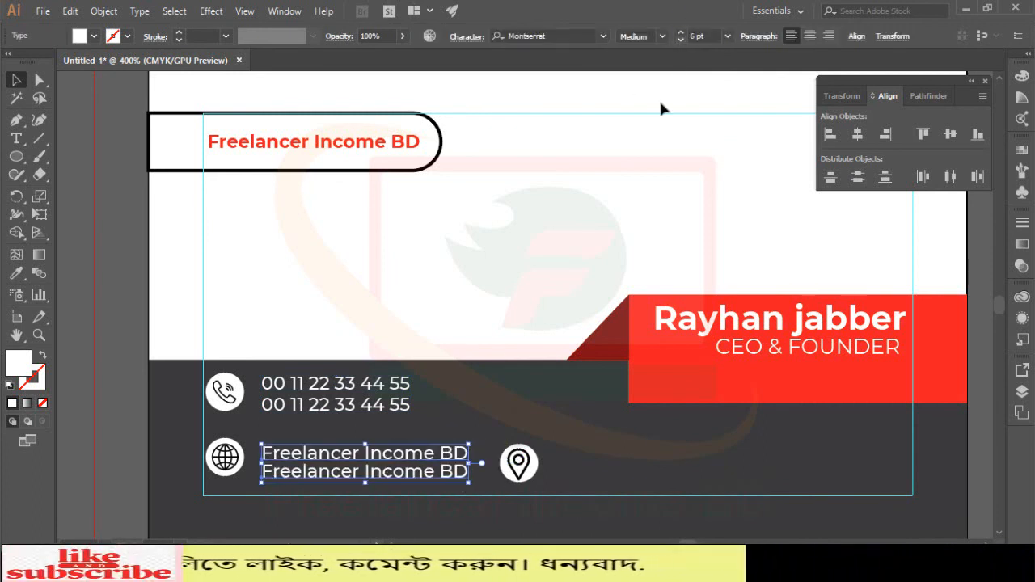
left_click(515, 399)
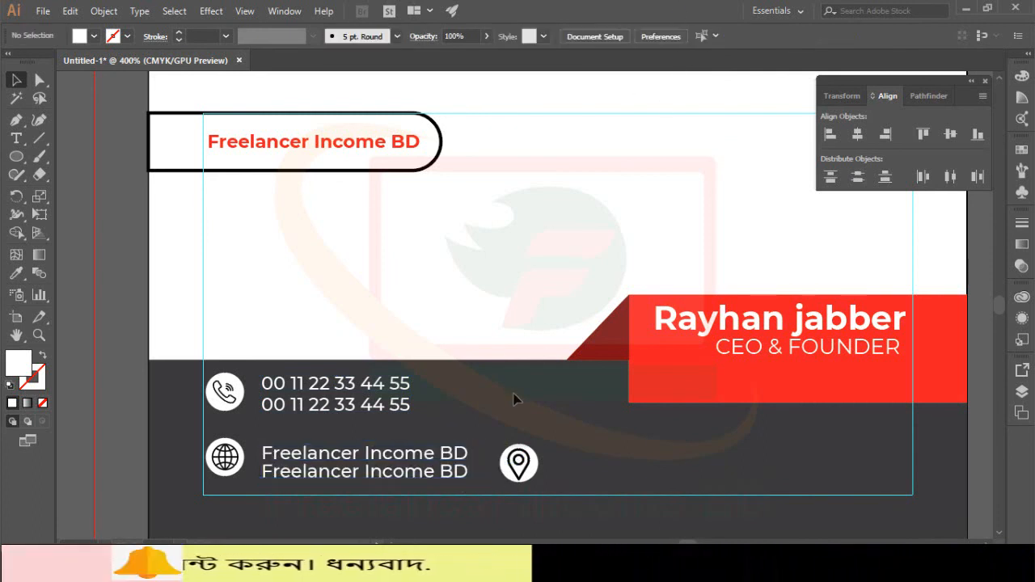
left_click(410, 477)
key("Up")
key("Down")
left_click(555, 414)
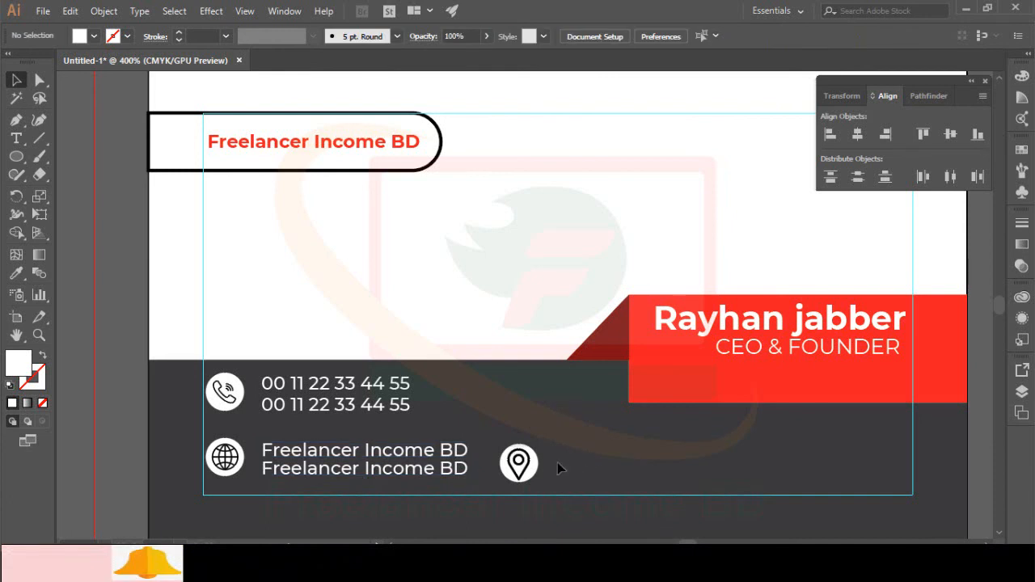
Step: Add a new text line reading 'Mymensing,Bangladish' to the right of the location pin icon
scroll(571, 461, "down", 1)
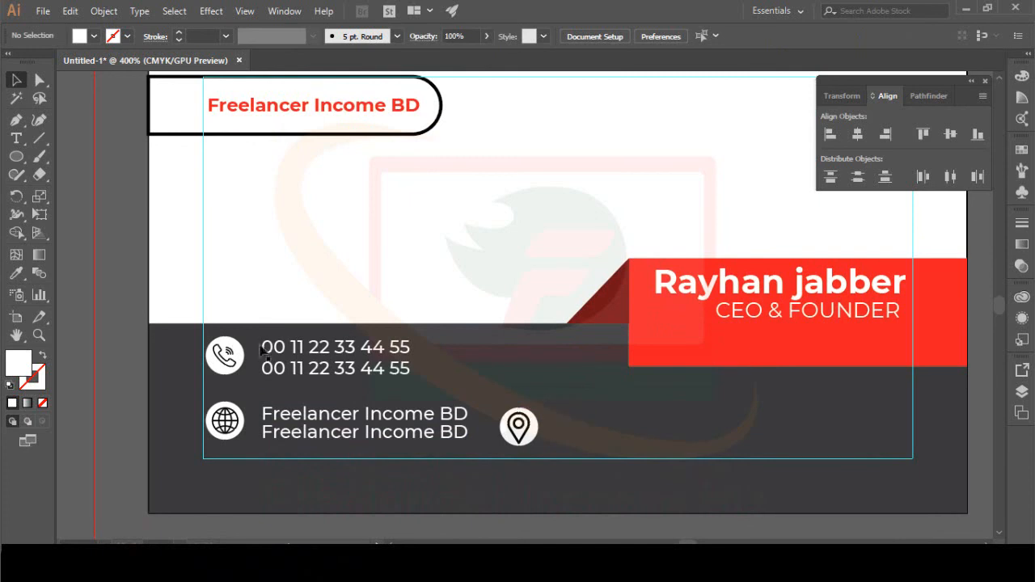
left_click(20, 140)
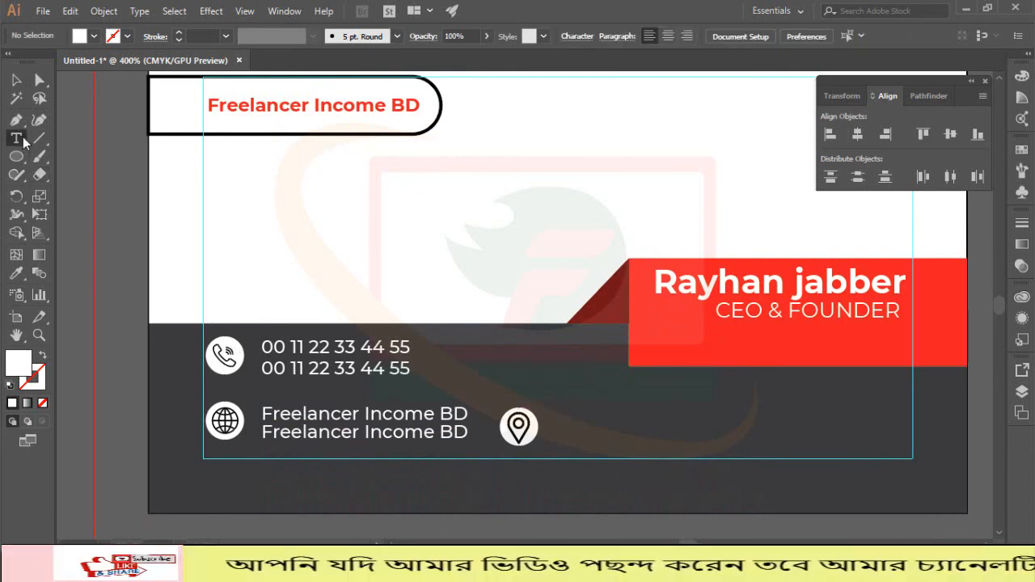
left_click(558, 422)
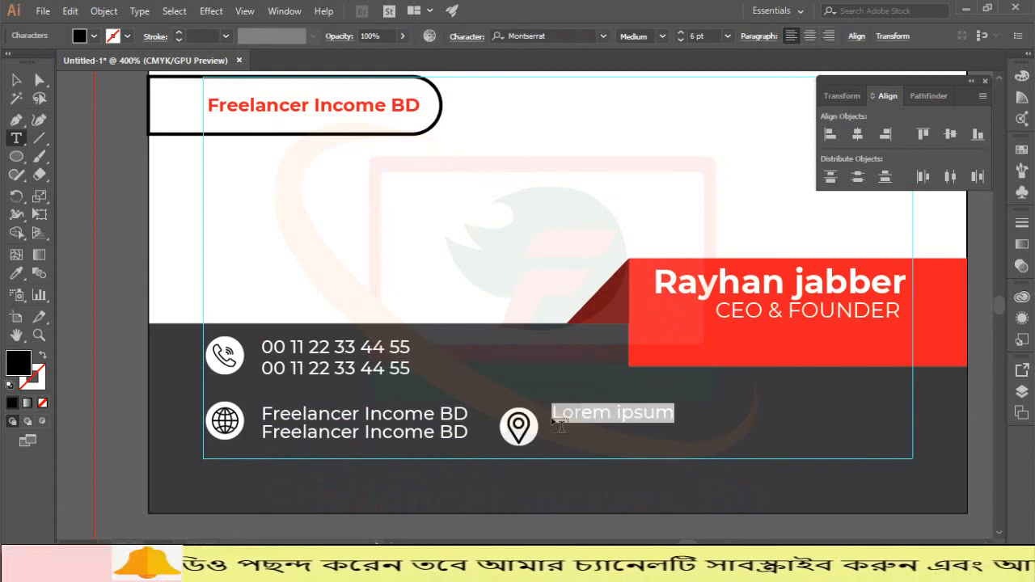
type("mym")
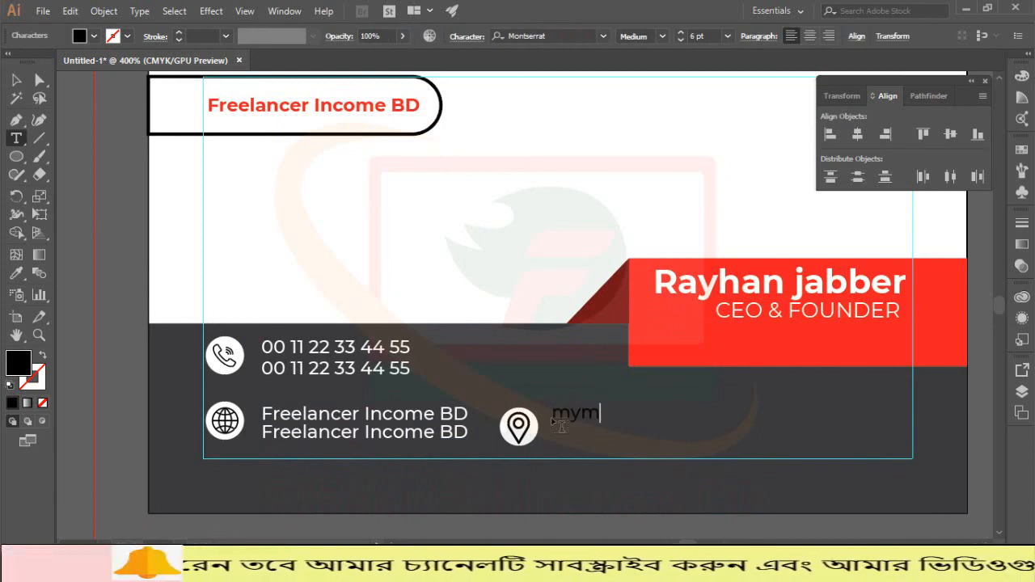
type("en")
key("BackSpace")
key("BackSpace")
key("BackSpace")
key("BackSpace")
key("BackSpace")
type("Myme")
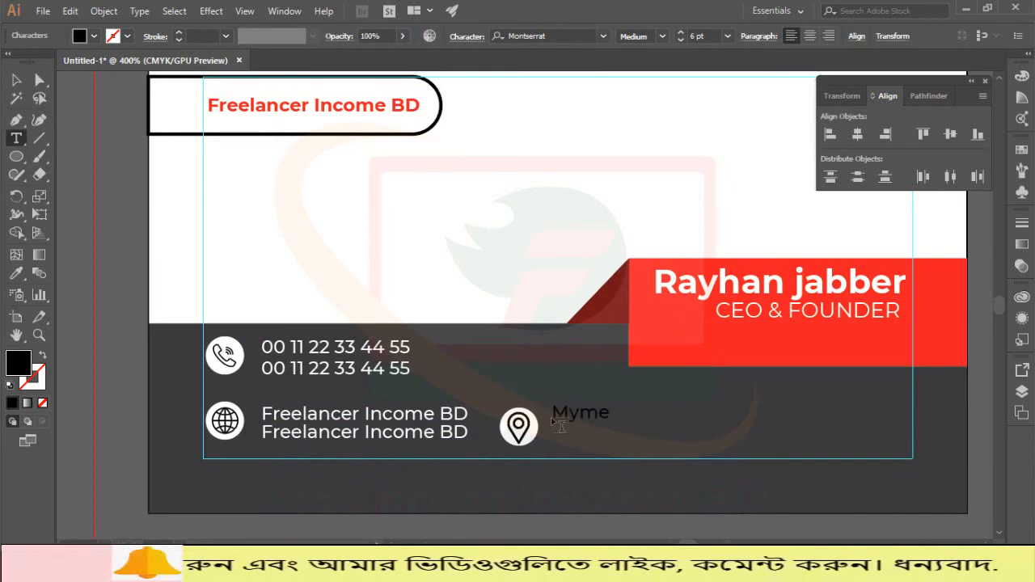
type("nsing")
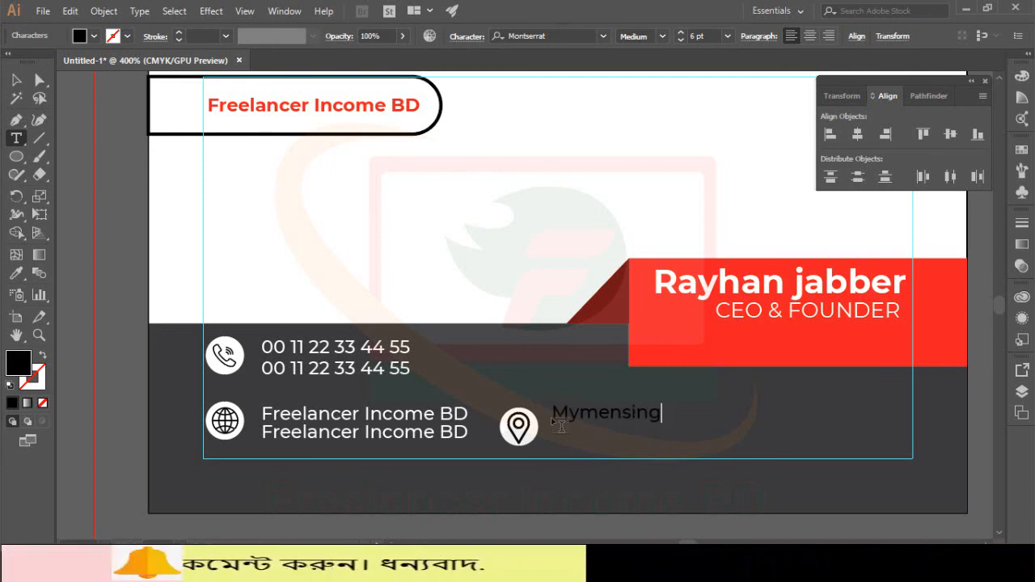
type(",Bangla")
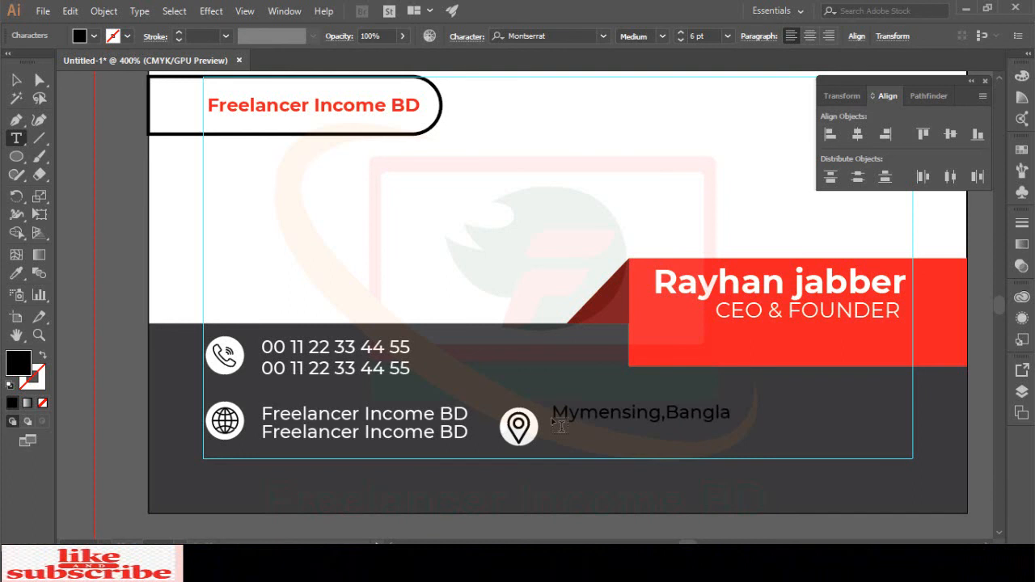
type("dish")
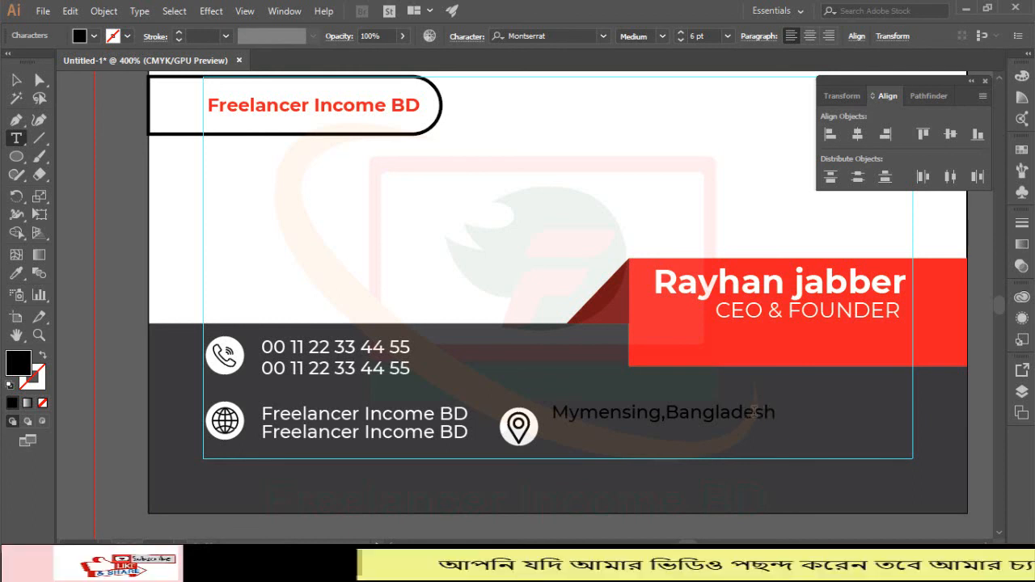
Step: Fill the Mymensing,Bangladesh location text white from the swatches
left_click(16, 79)
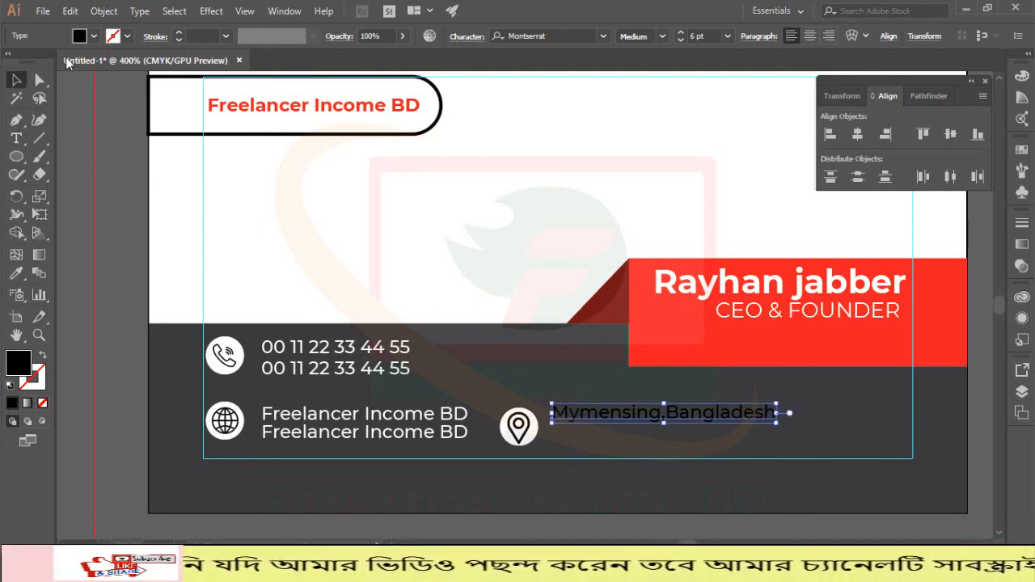
left_click(94, 35)
left_click(31, 62)
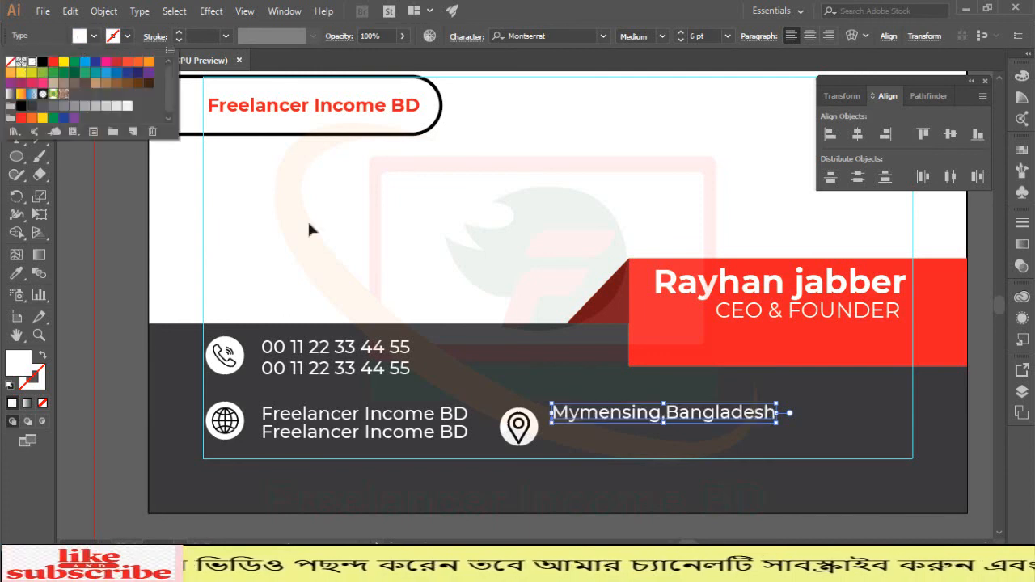
left_click(400, 227)
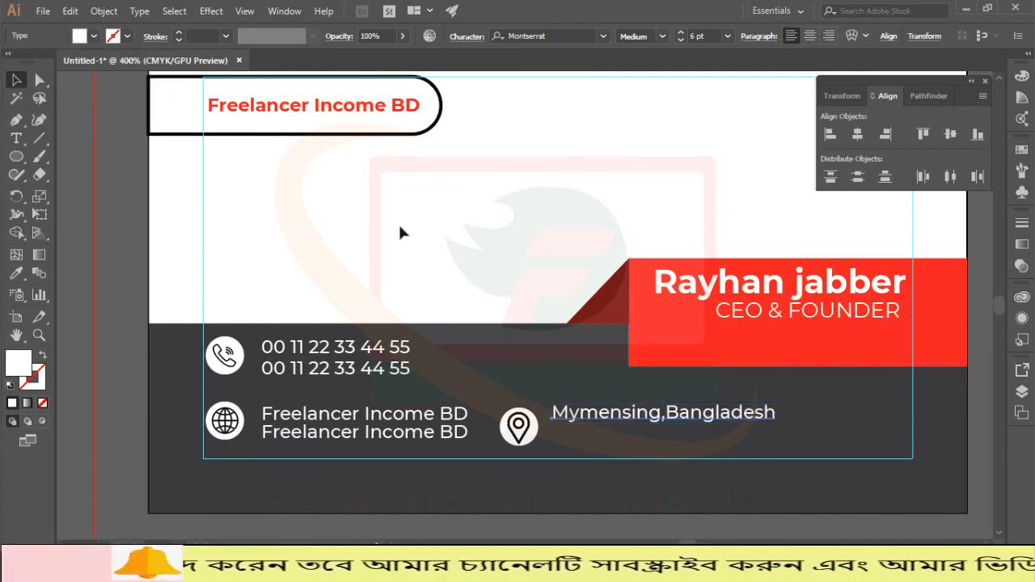
key("ctrl+f")
key("Down")
key("Down")
key("Down")
key("Down")
key("Down")
key("Down")
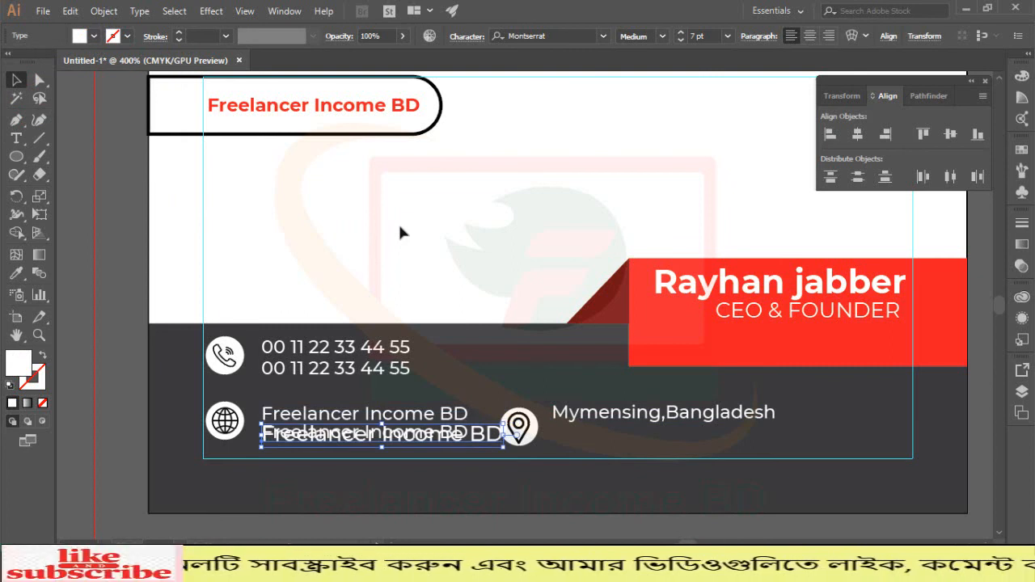
key("Up")
key("Up")
key("Up")
key("Up")
key("Up")
key("Up")
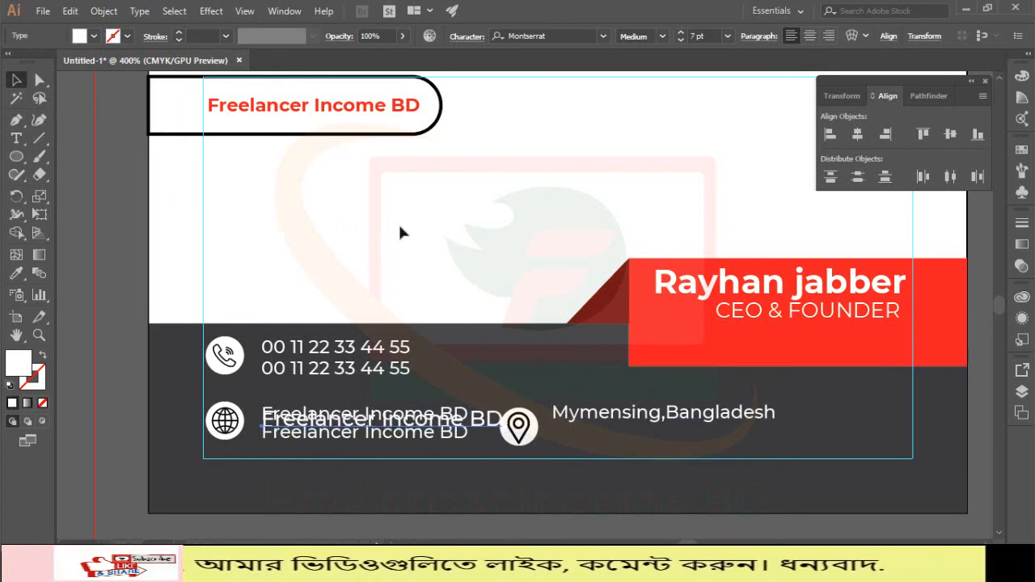
key("Up")
key("Up")
Step: Duplicate the location text in front and nudge the copy down into a second line beneath it
left_click(590, 412)
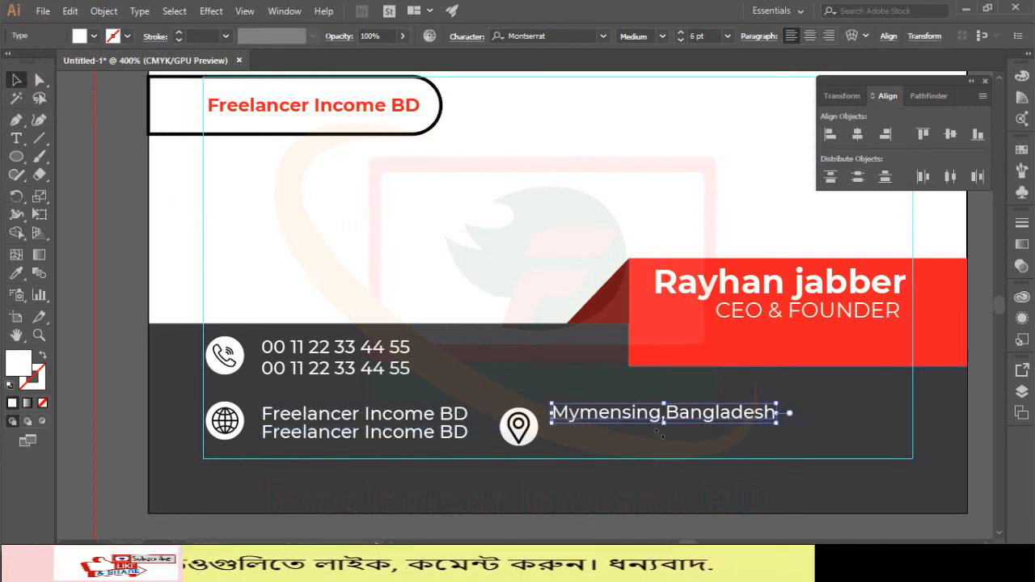
key("ctrl+c")
key("ctrl+f")
key("Down")
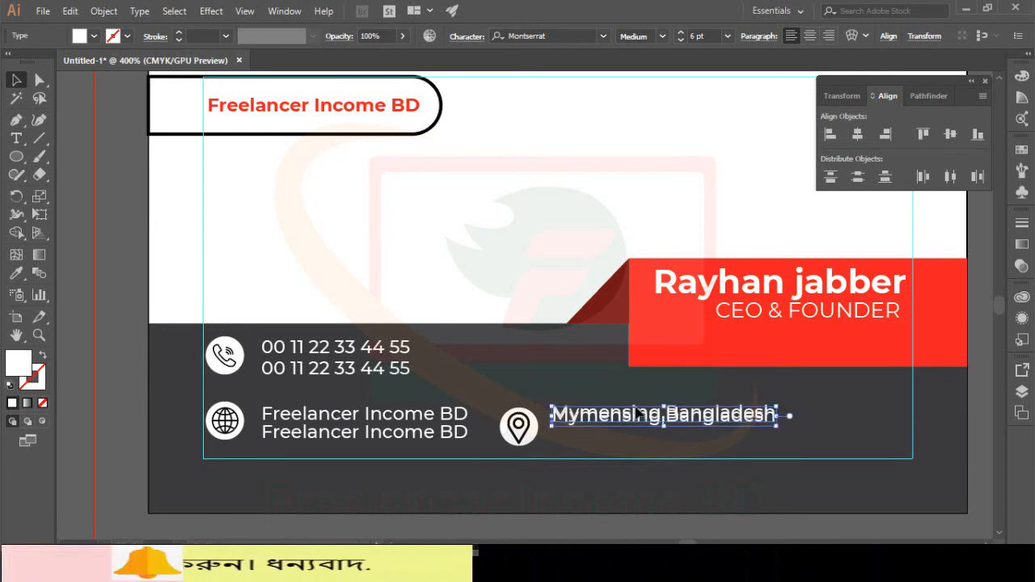
key("Down")
key("Down")
key("Down")
key("Down")
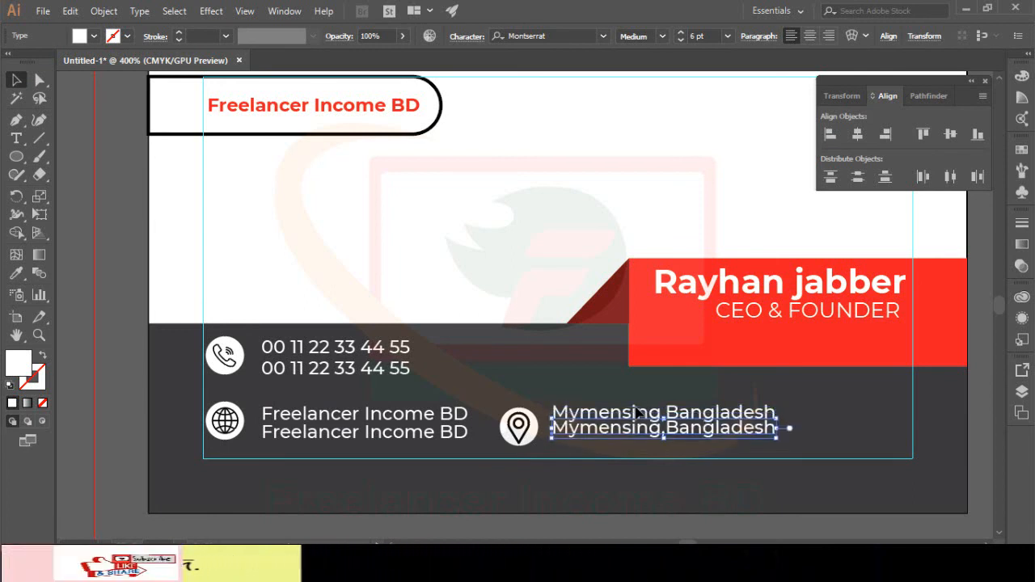
key("Down")
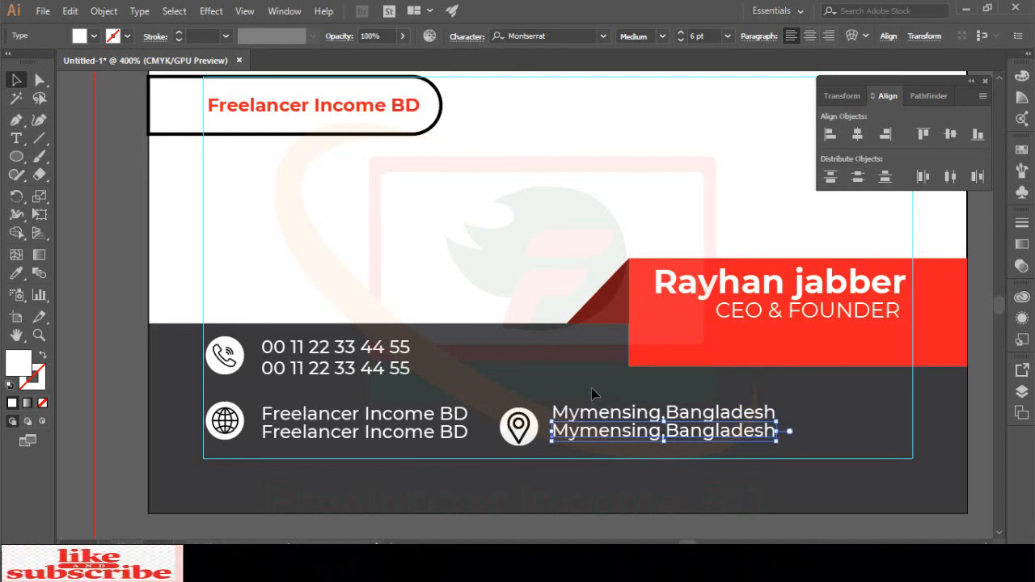
left_click(589, 387)
left_click(589, 430)
key("Up")
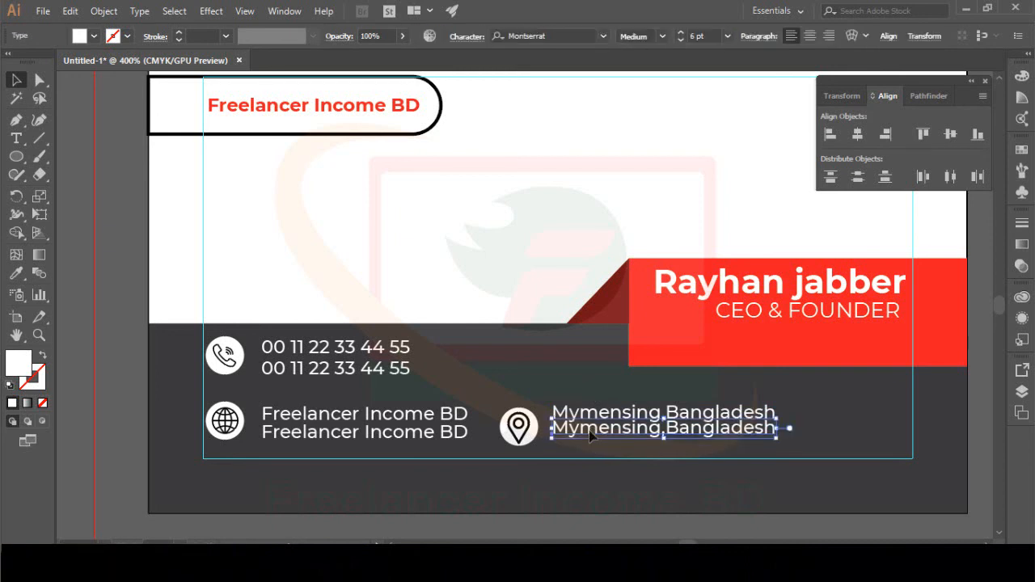
left_click(555, 378)
scroll(555, 379, "up", 3)
scroll(555, 380, "down", 3)
scroll(555, 378, "up", 4)
key("ctrl+minus")
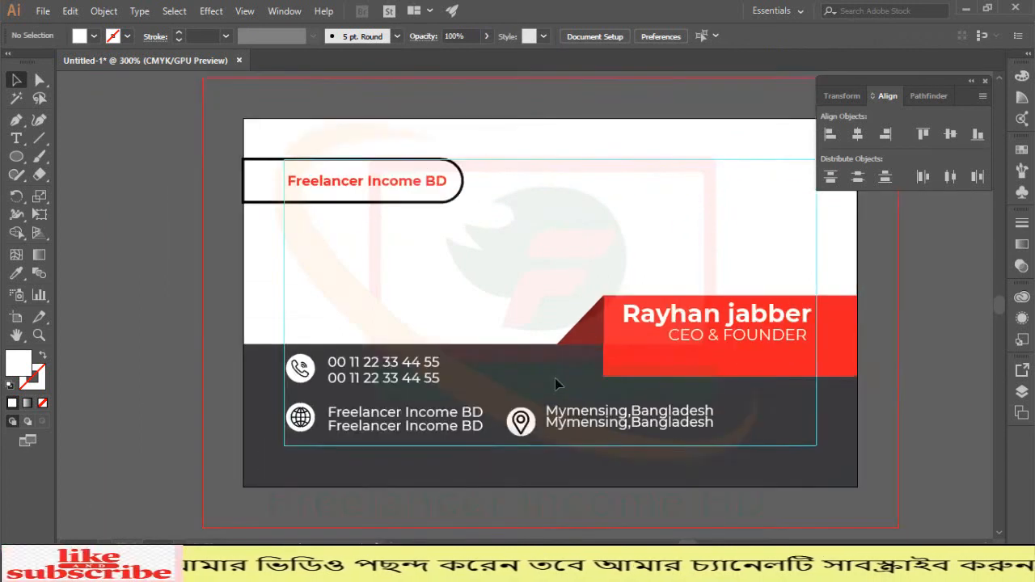
key("ctrl+1")
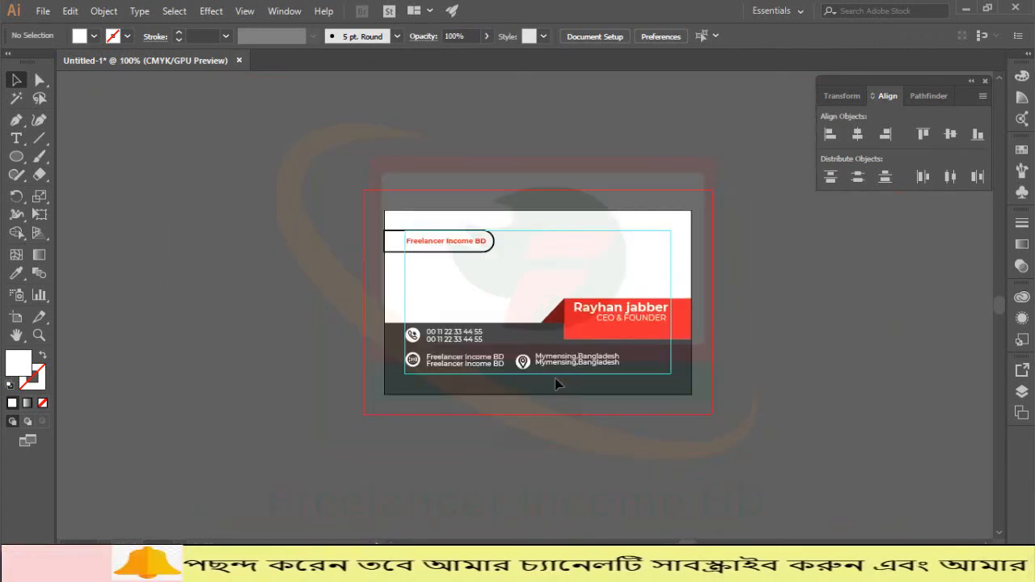
key("ctrl+plus")
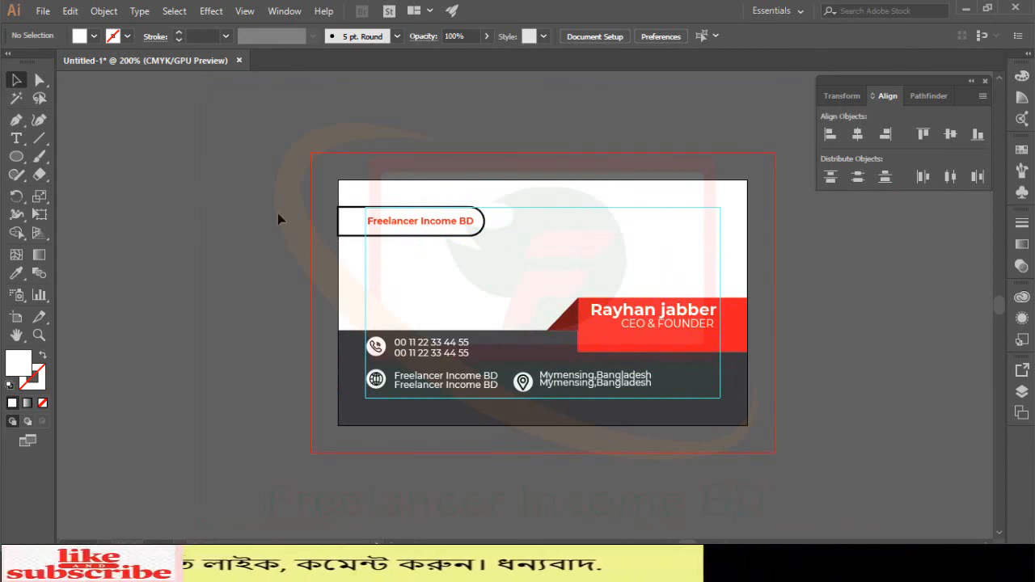
key("ctrl+plus")
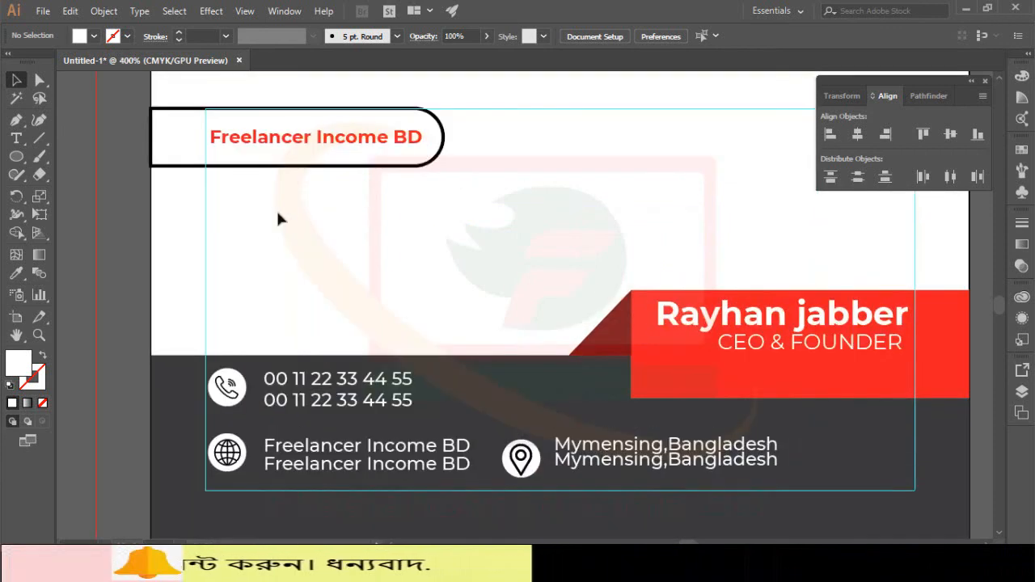
key("ctrl+a")
key("ctrl+minus")
key("ctrl+minus")
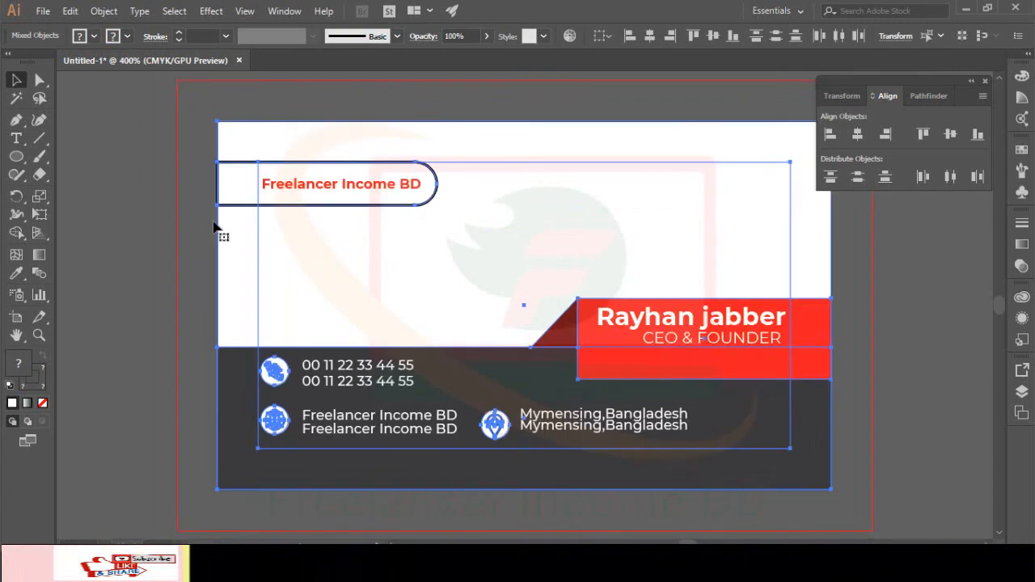
left_click(205, 204)
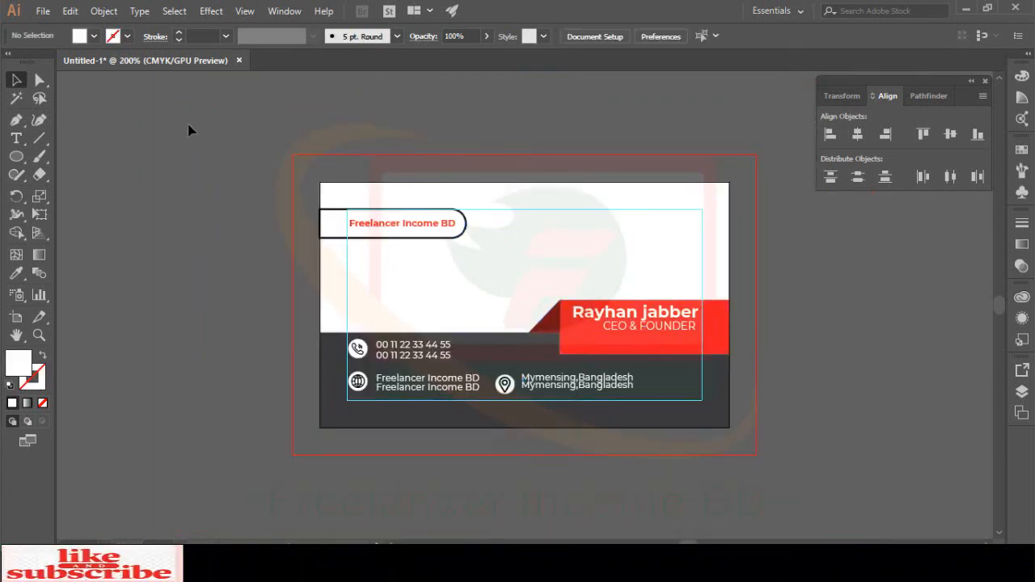